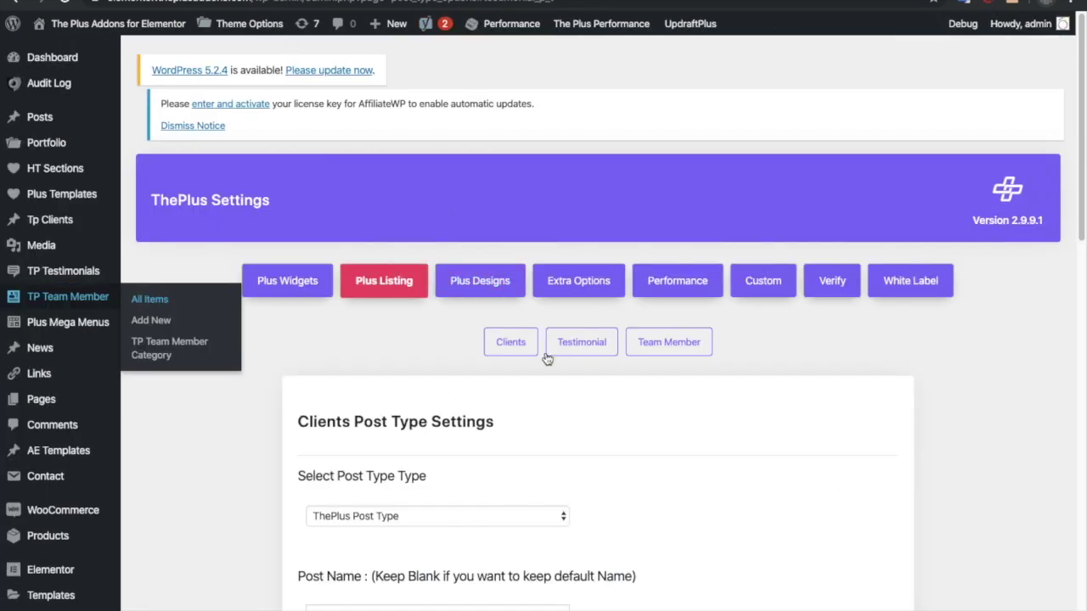
- Confirm the Team Member post type stays set to ThePlus Post Type in Plus Listing settings
left_click(644, 349)
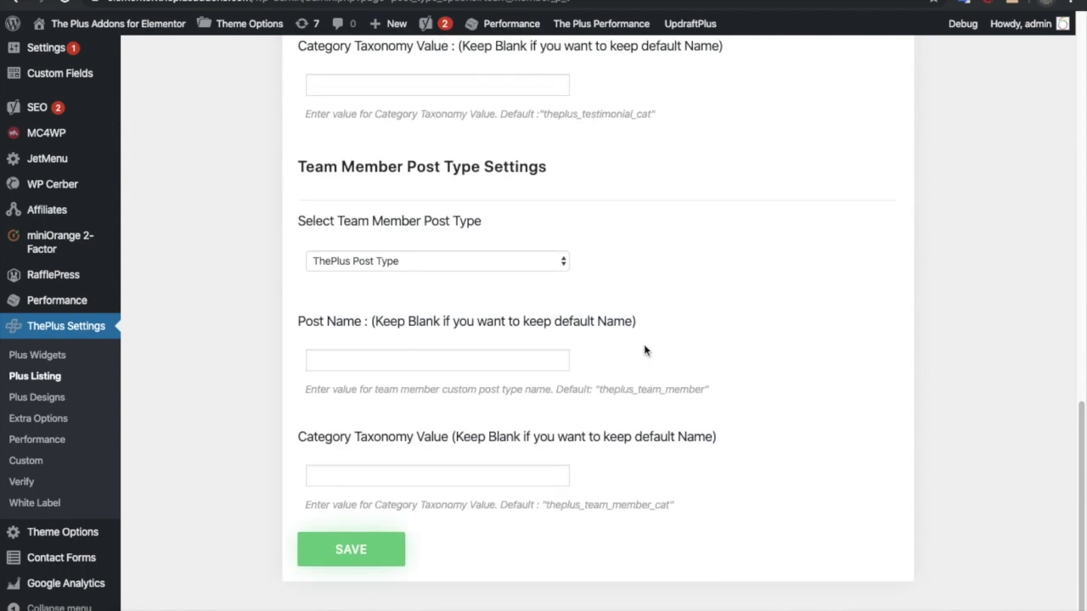
left_click(435, 262)
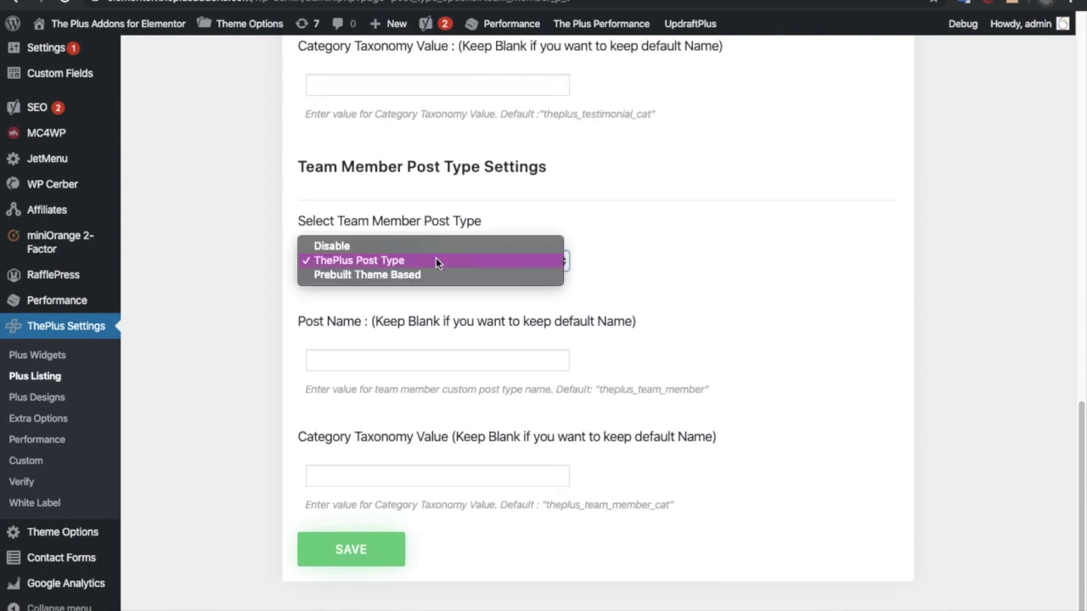
left_click(436, 261)
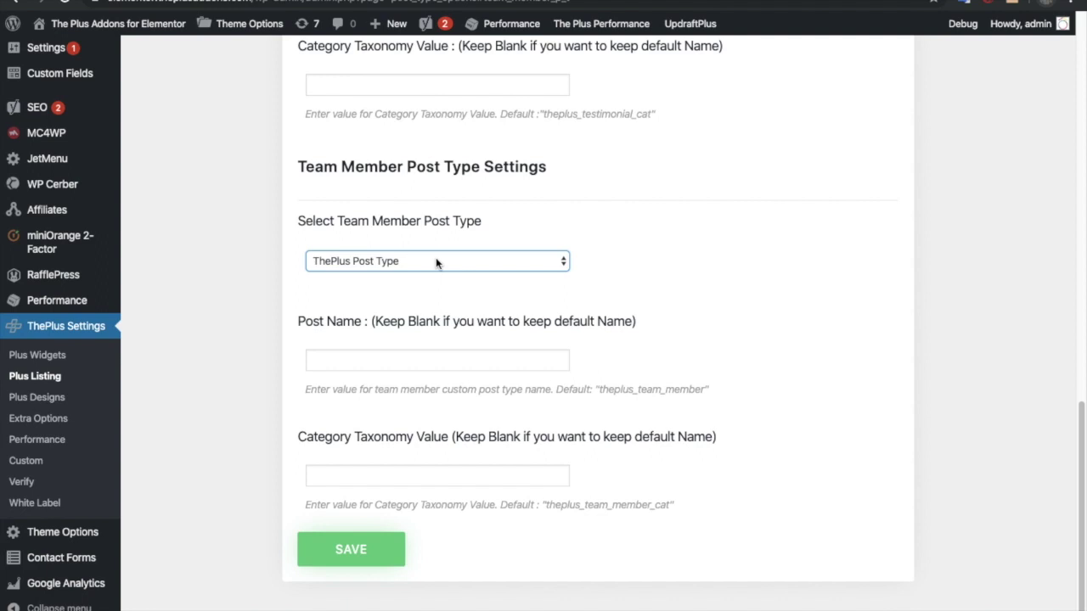
left_click(435, 260)
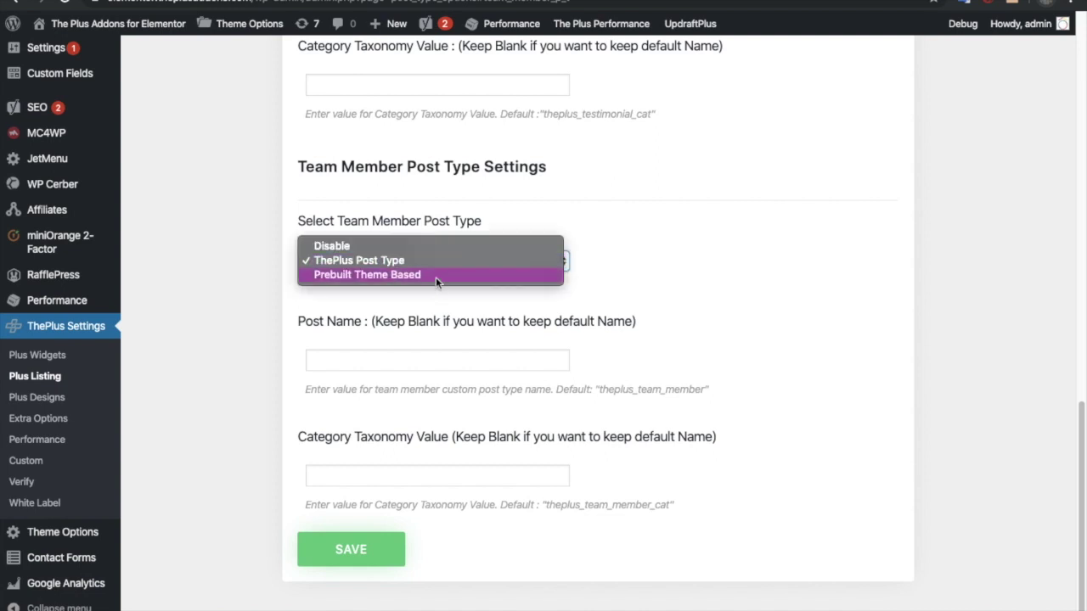
left_click(425, 262)
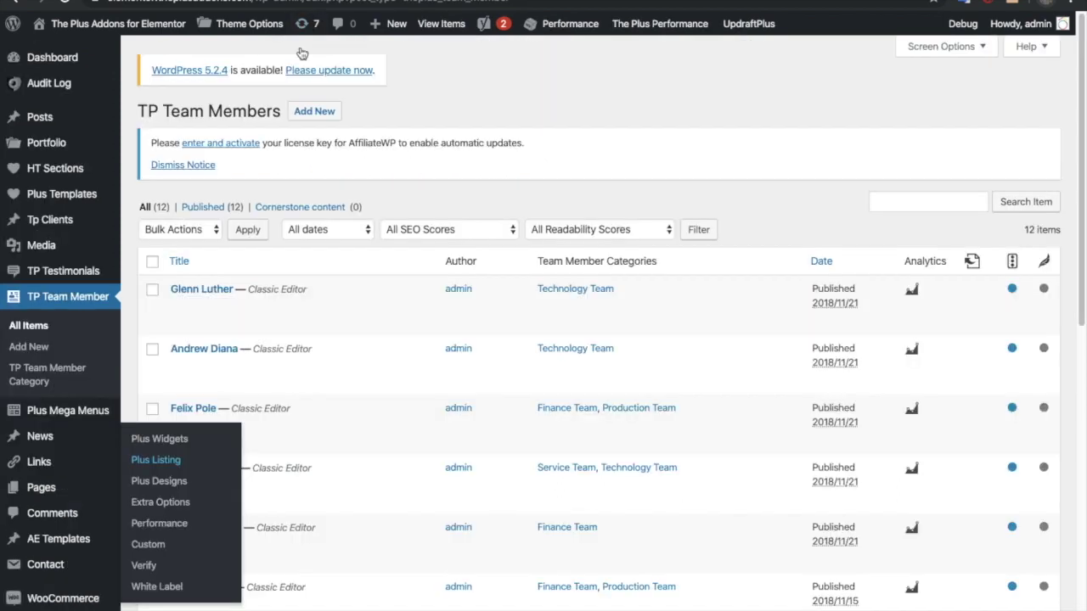
- Start a new team member titled 'Team member name'
left_click(438, 185)
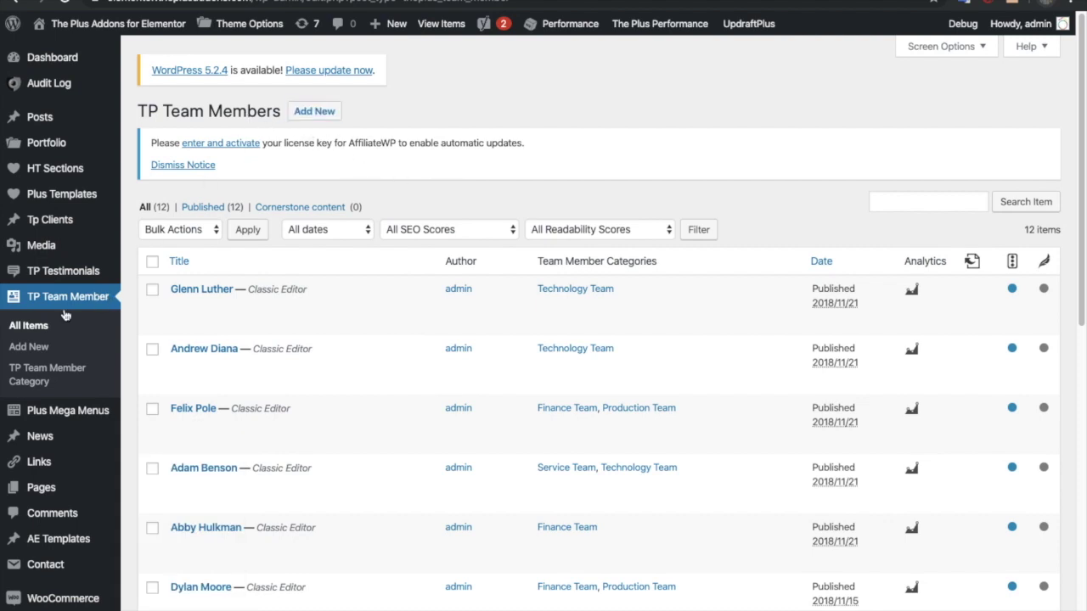
left_click(314, 111)
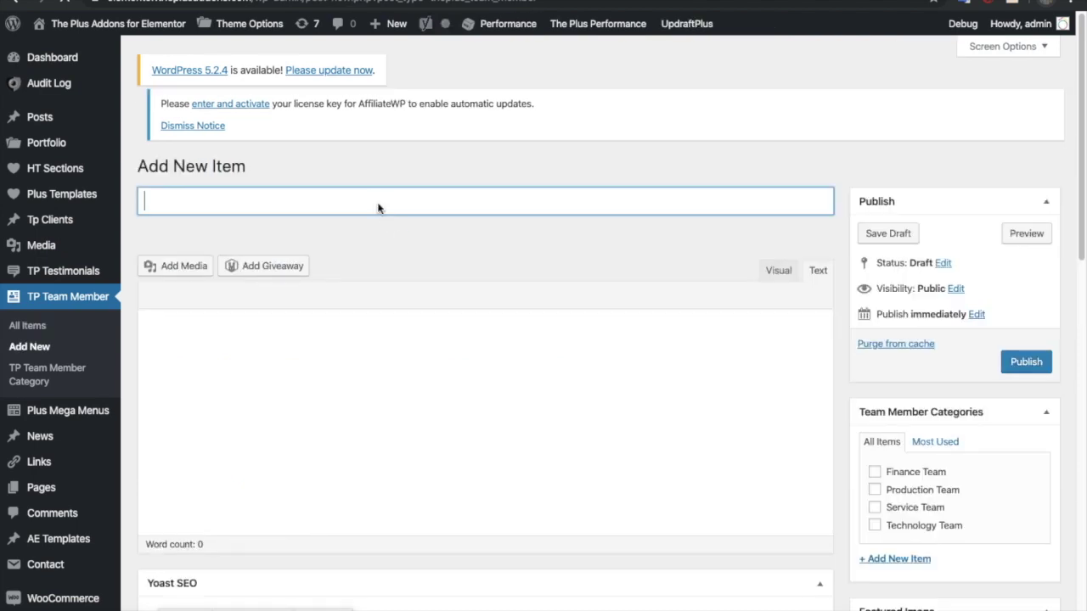
type("Tea m")
key("BackSpace")
key("BackSpace")
type("m member name")
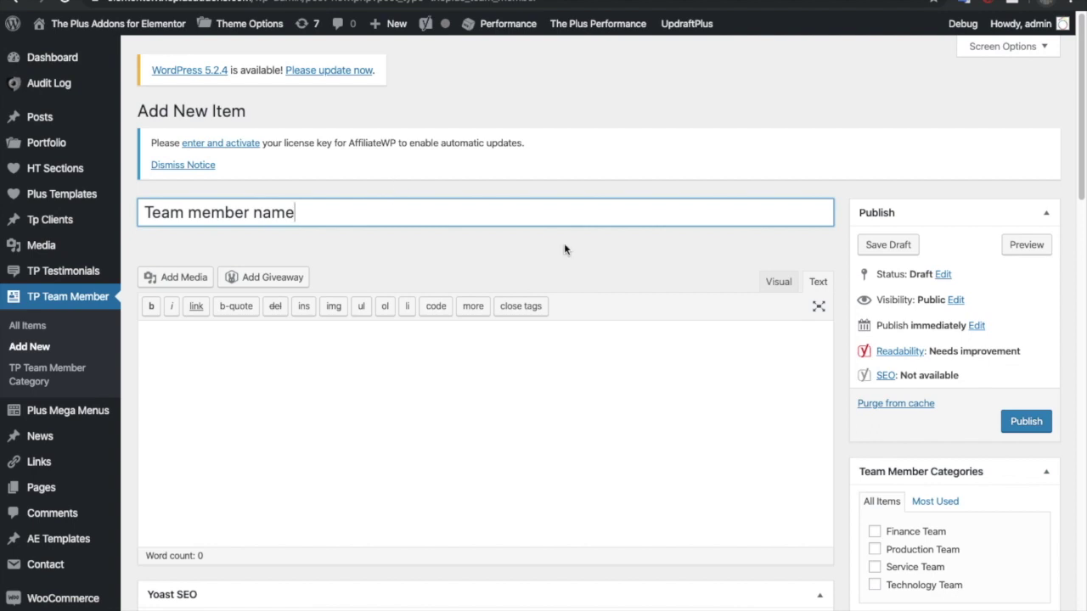
- Assign the new member to Finance Team and Production Team
scroll(594, 263, "down", 3)
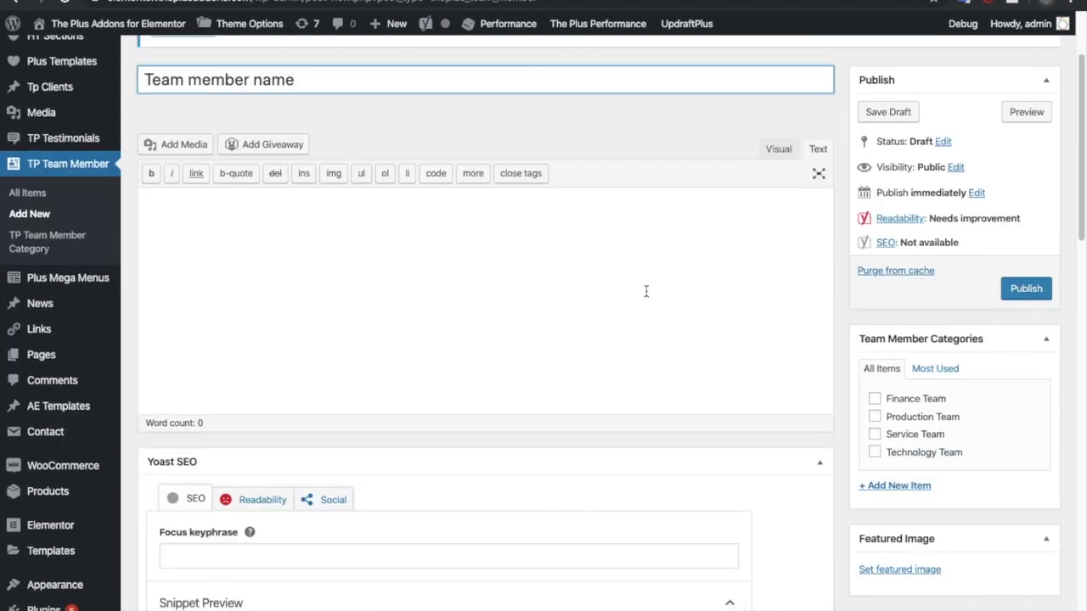
left_click(874, 399)
left_click(875, 416)
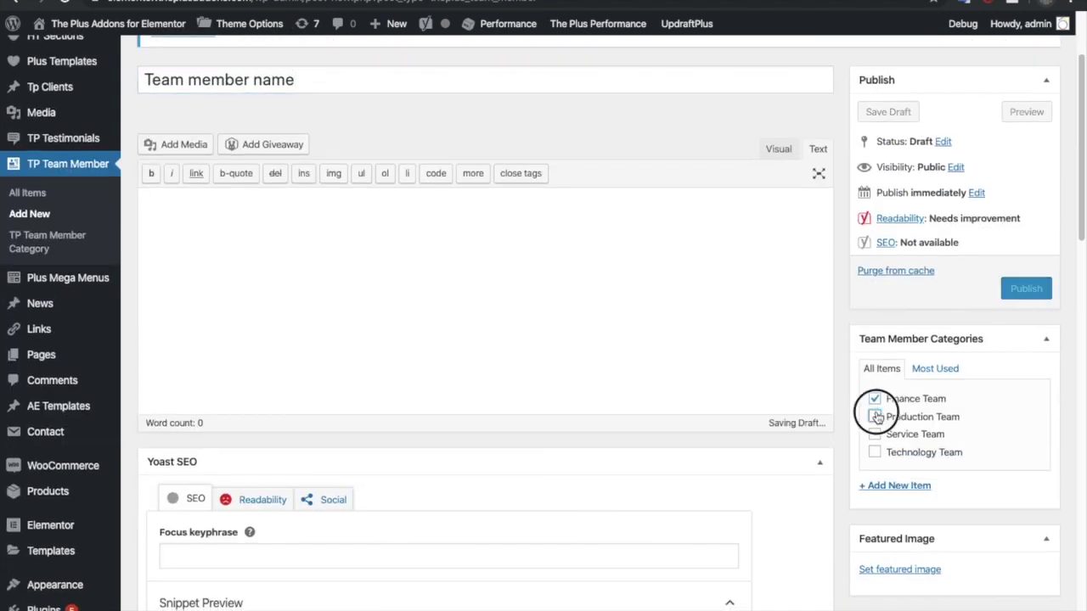
- Review the Custom Url, Designation and Website Url fields in the TP Team member options
scroll(874, 419, "down", 5)
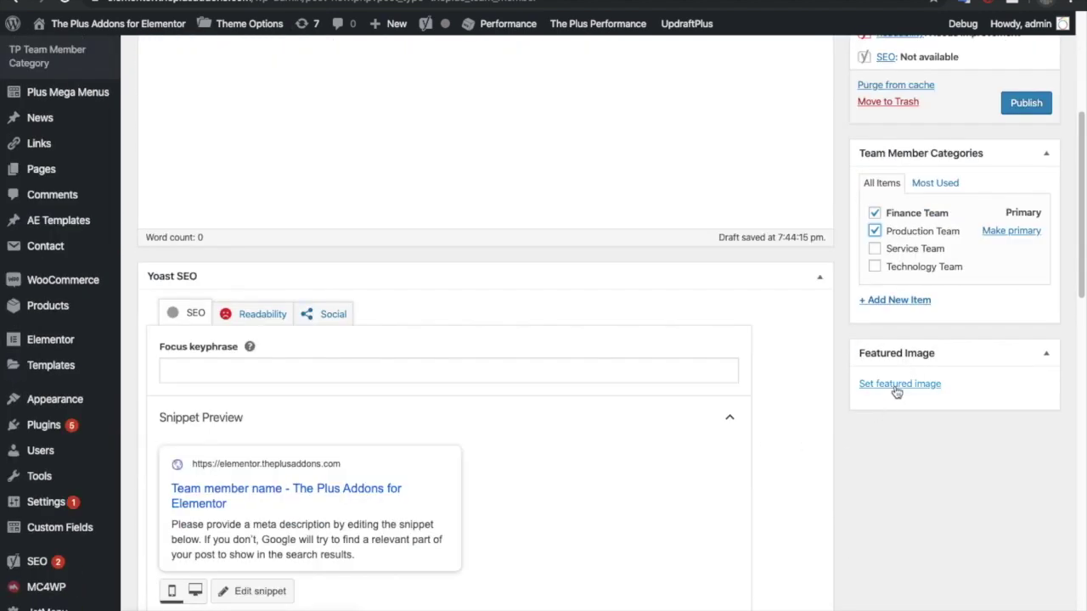
scroll(475, 365, "down", 8)
scroll(469, 401, "down", 8)
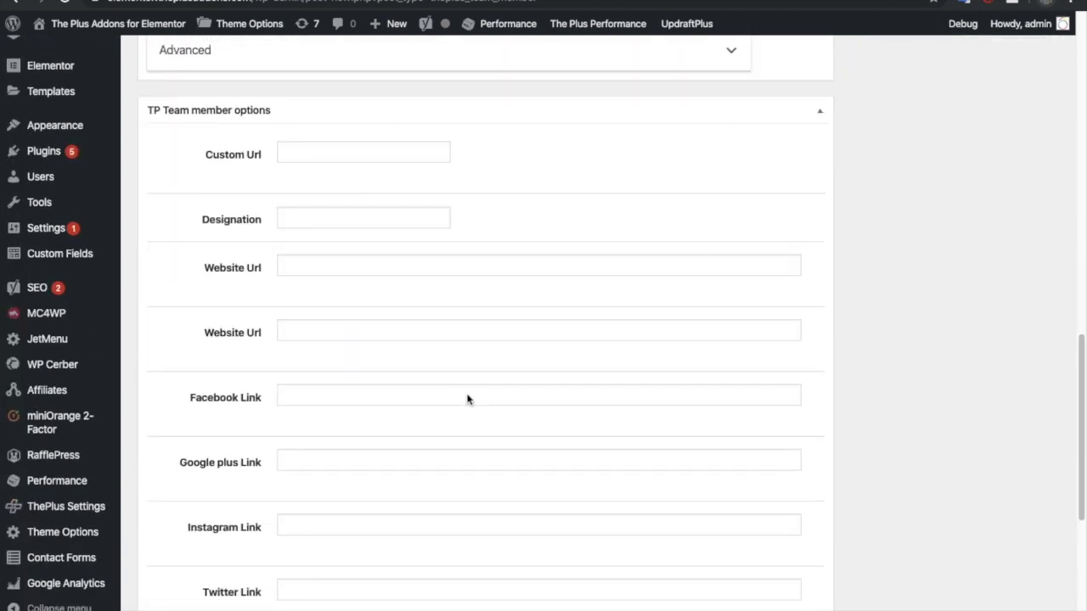
left_click(302, 154)
left_click(306, 230)
left_click(307, 220)
left_click(315, 266)
left_click(323, 330)
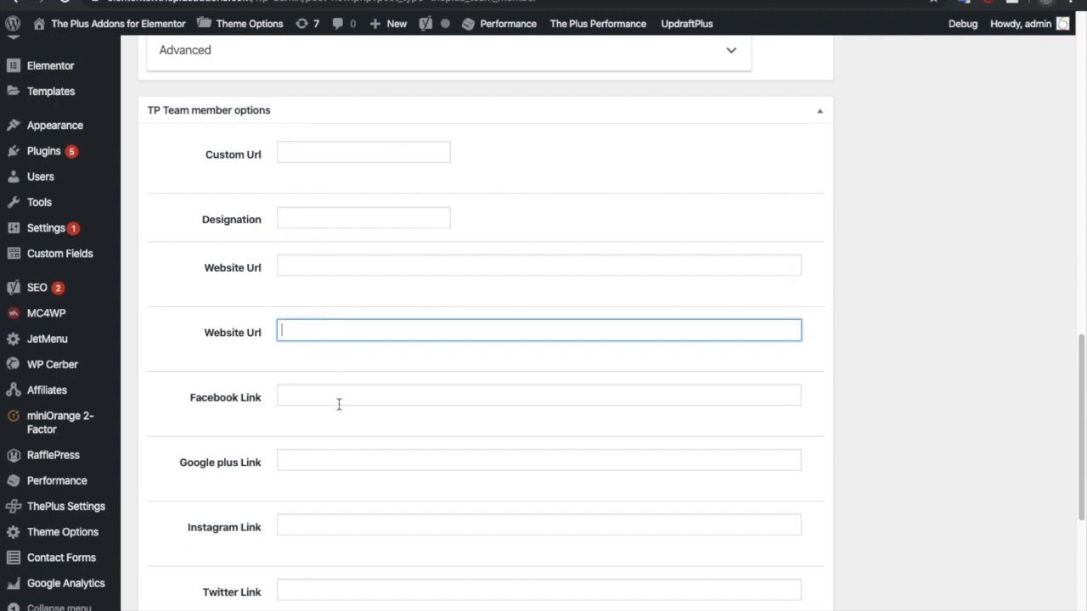
scroll(337, 405, "down", 4)
left_click(325, 427)
scroll(340, 459, "down", 4)
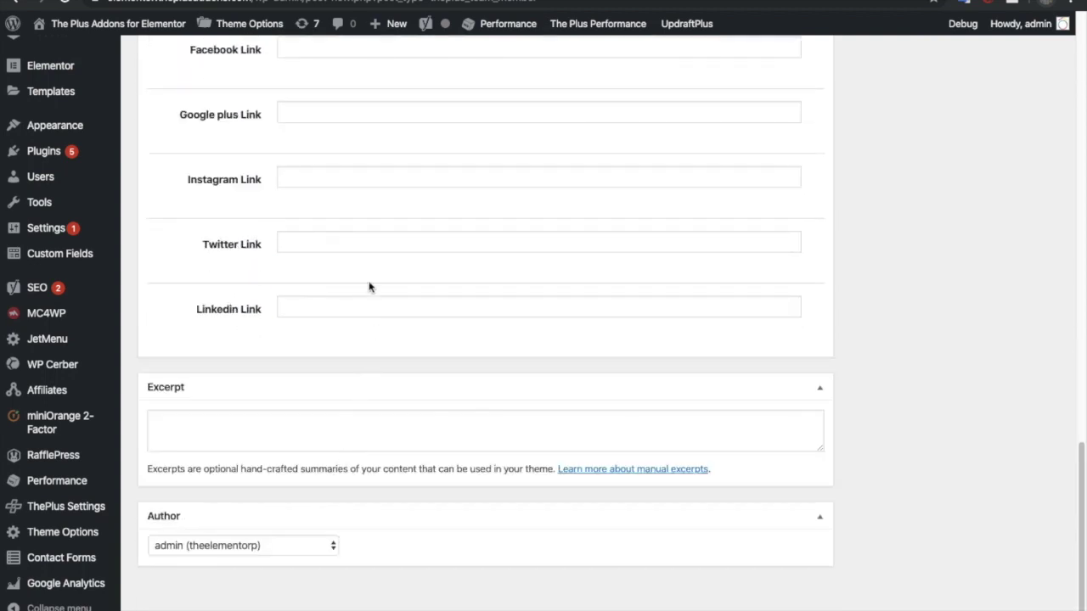
scroll(369, 280, "up", 4)
scroll(455, 289, "up", 10)
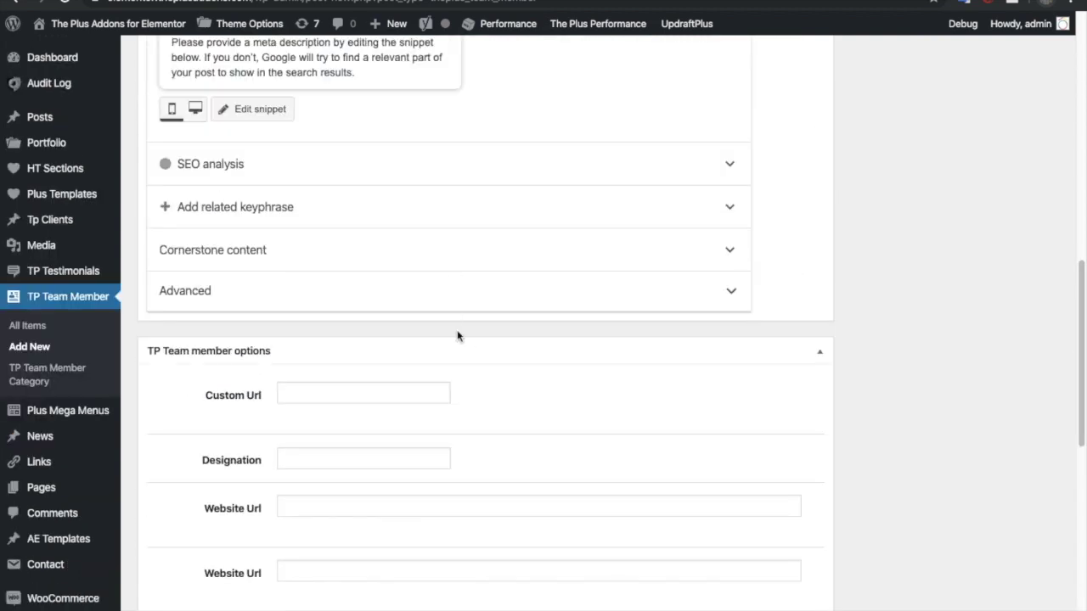
- Return to All Items, leaving the unsaved team member page
left_click(28, 331)
left_click(655, 186)
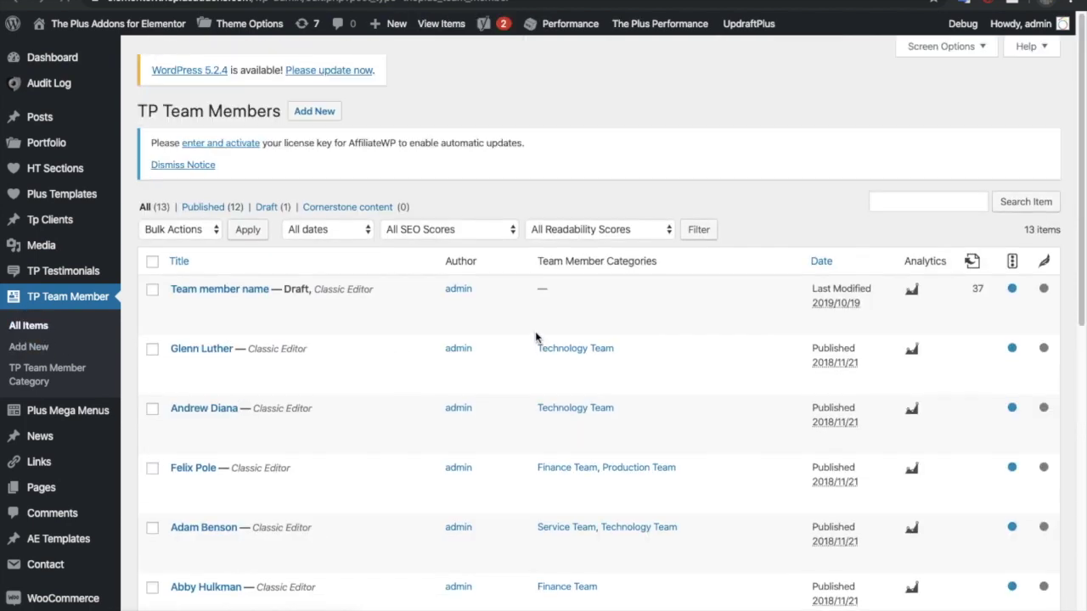
scroll(522, 348, "down", 7)
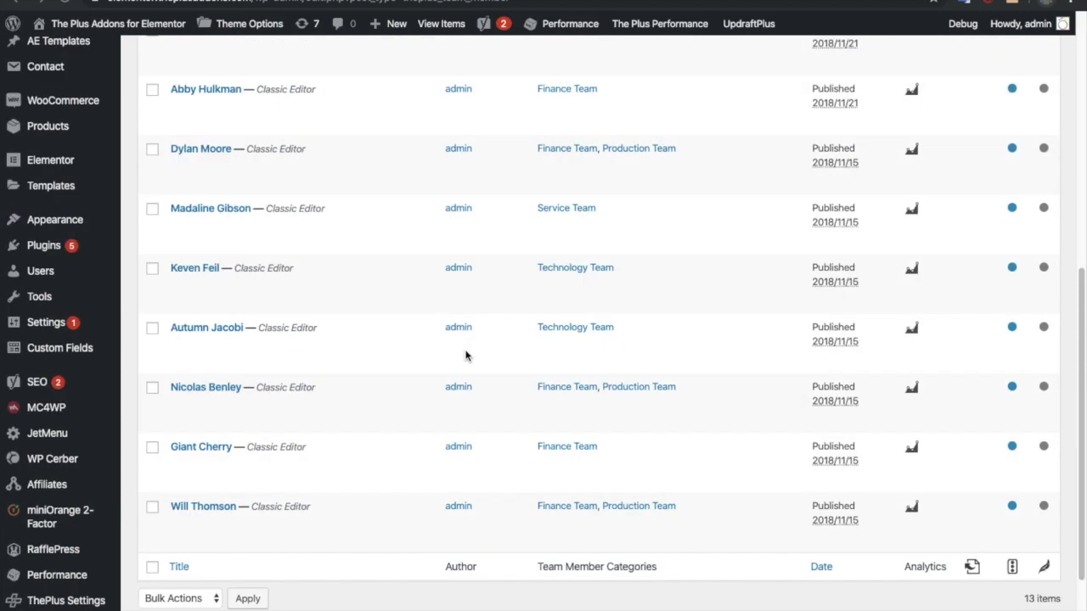
scroll(445, 344, "up", 6)
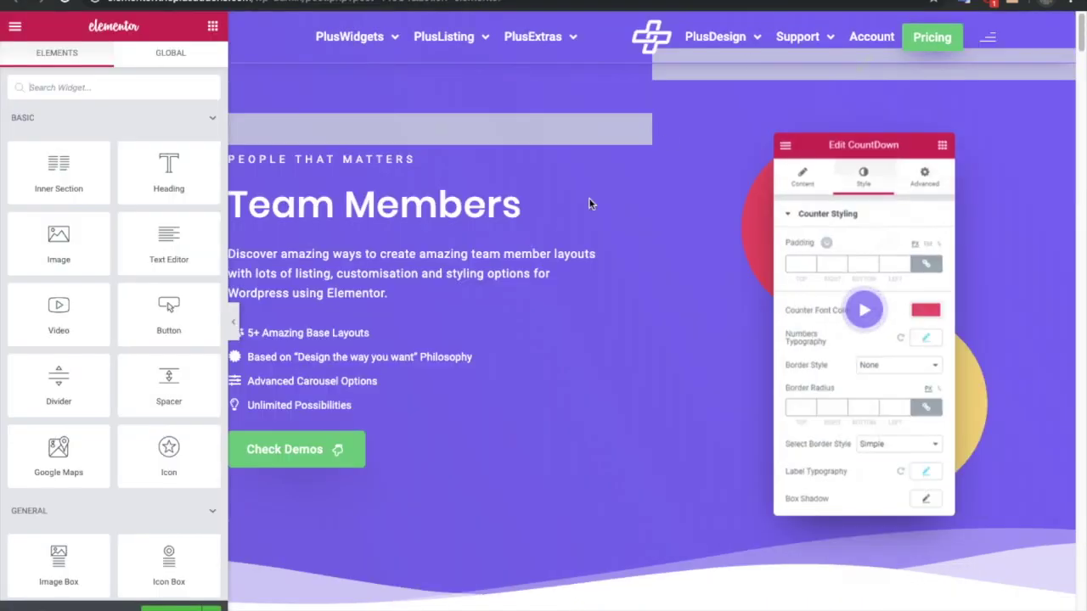
- Search widgets for 'team' and place a Team Member Listing below the intro text, keeping Style 1
left_click(122, 87)
type("te")
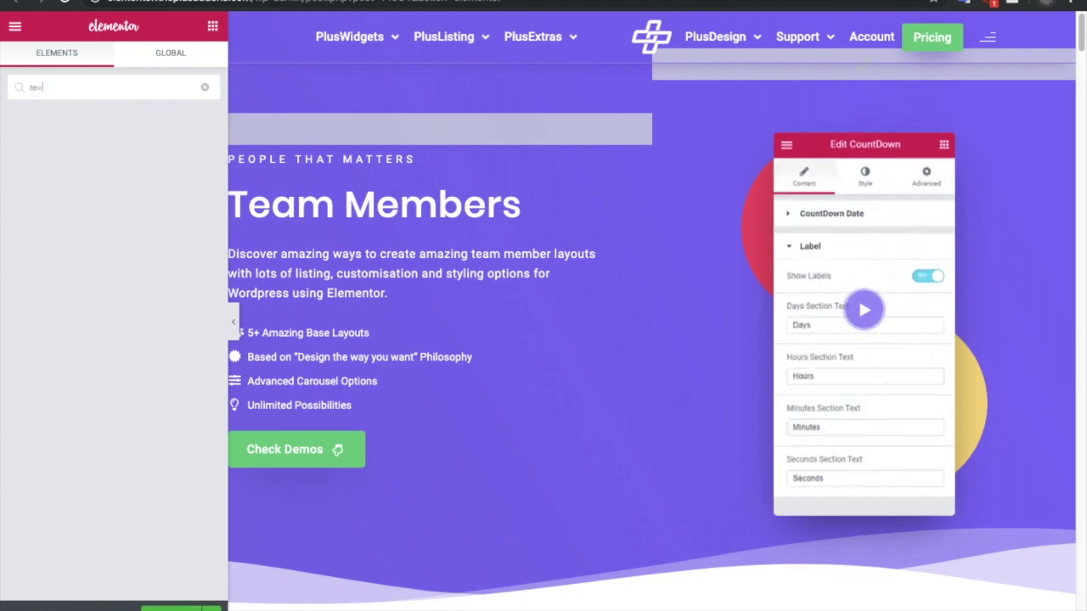
type("am")
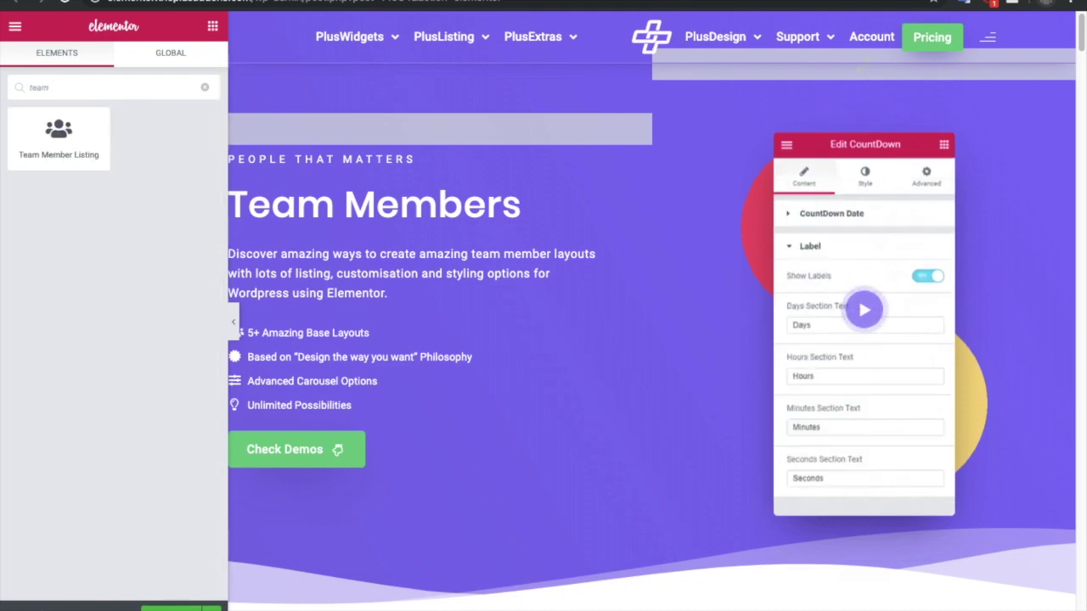
left_click_drag(85, 151, 456, 226)
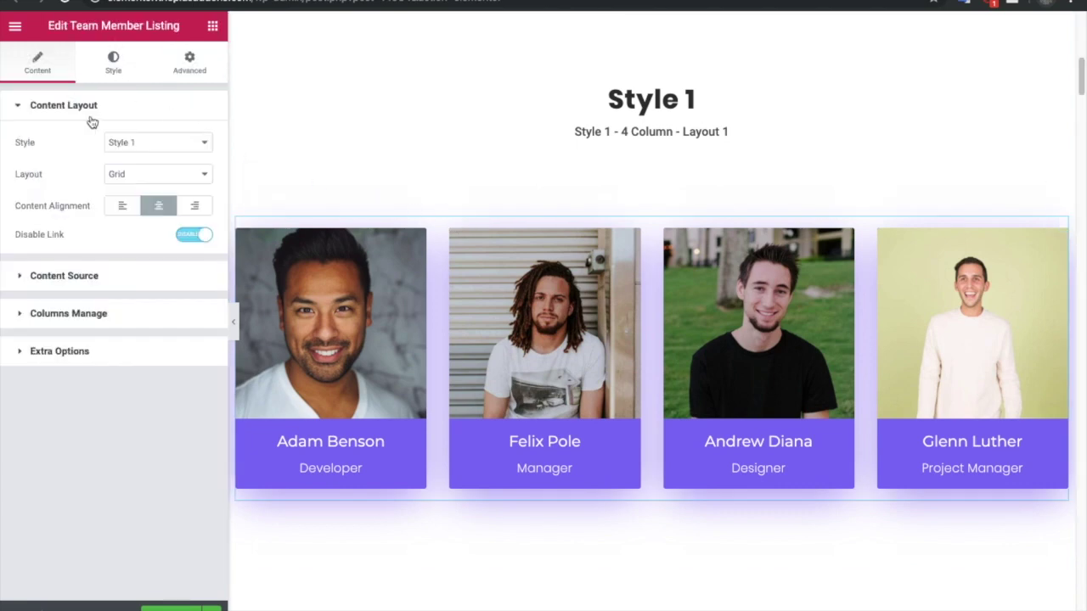
left_click(115, 144)
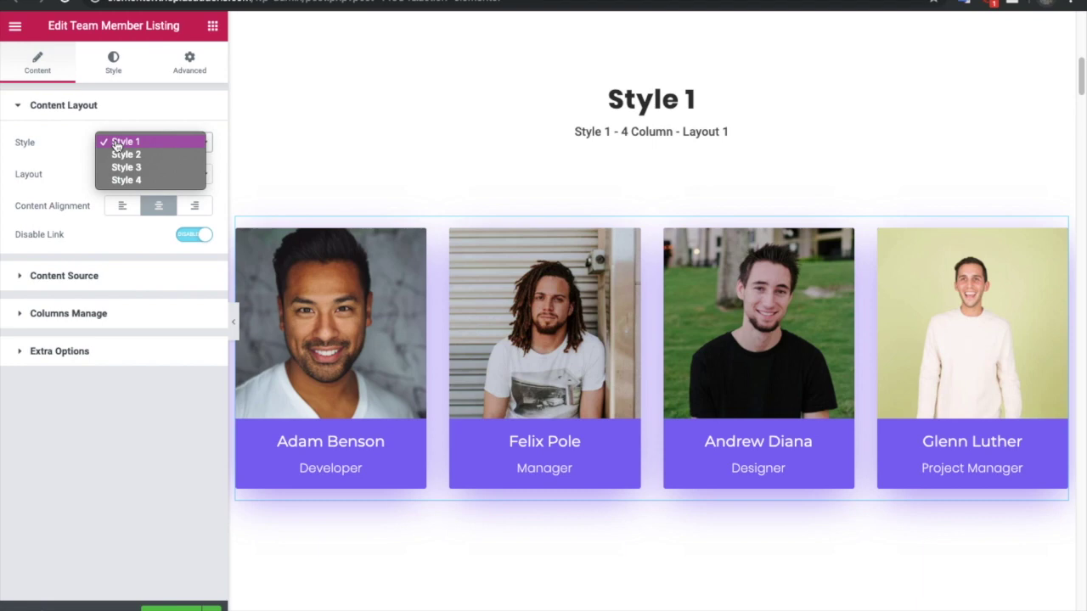
left_click(121, 143)
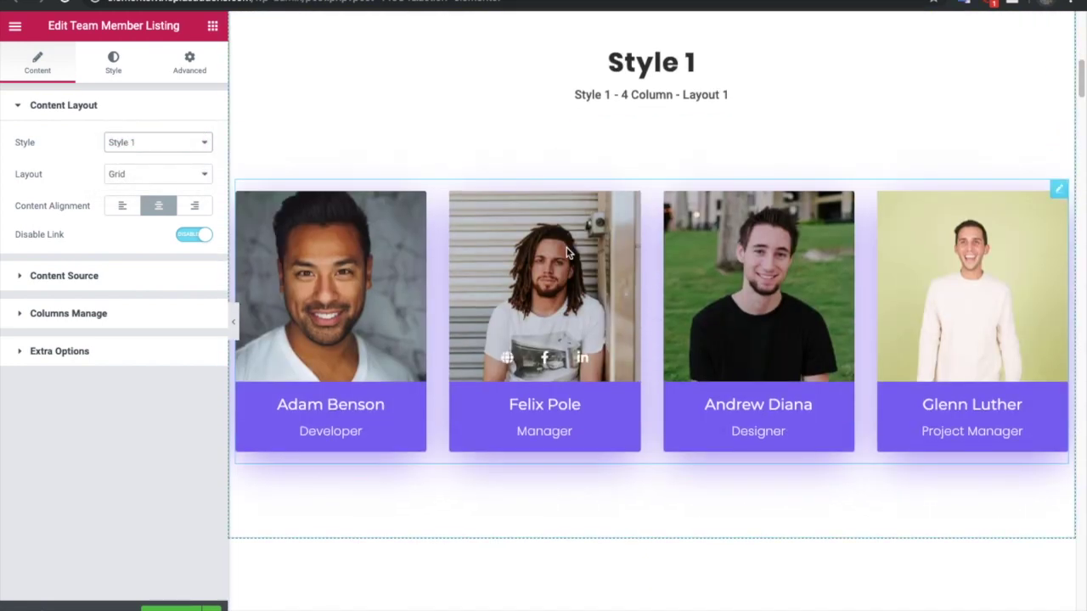
- Open the Content Layout settings of the listing currently using Style 4 in a grid
scroll(566, 252, "down", 7)
scroll(565, 253, "down", 4)
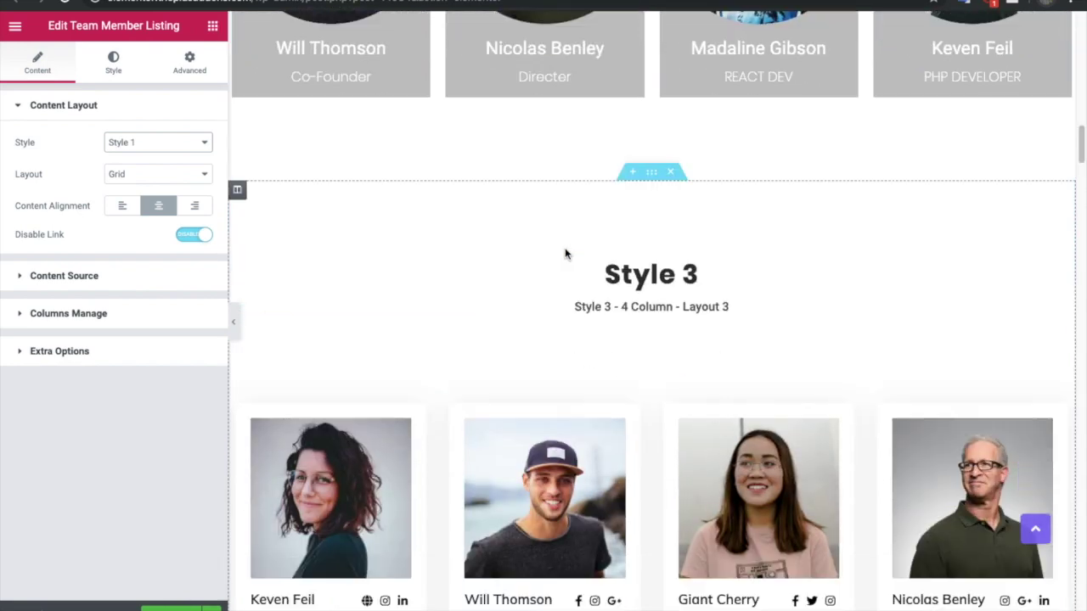
scroll(566, 253, "down", 3)
scroll(559, 256, "down", 7)
scroll(559, 263, "down", 1)
scroll(594, 229, "up", 3)
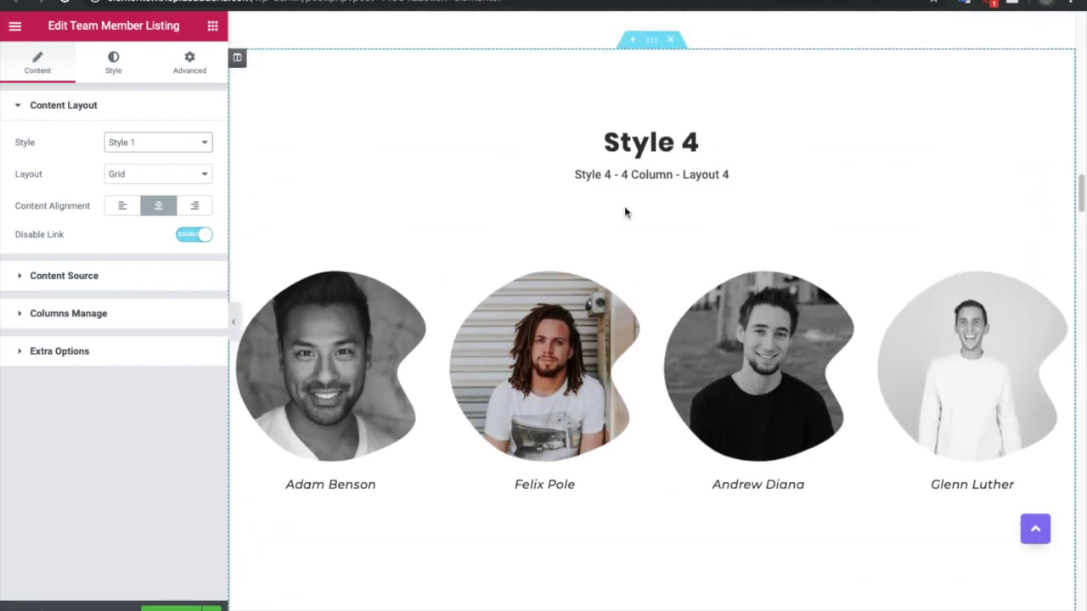
left_click(631, 304)
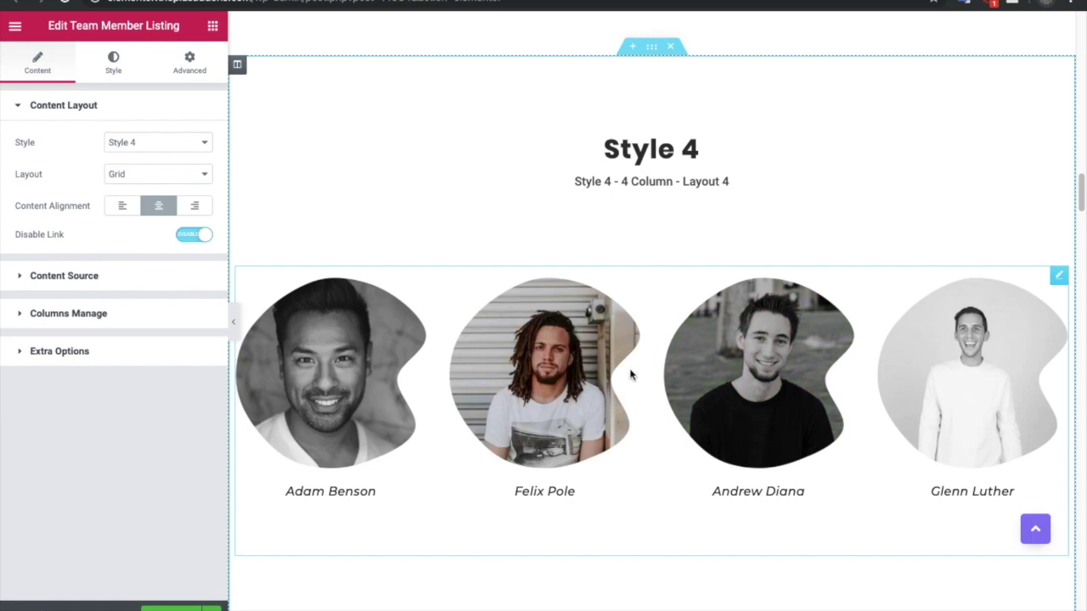
scroll(631, 186, "down", 1)
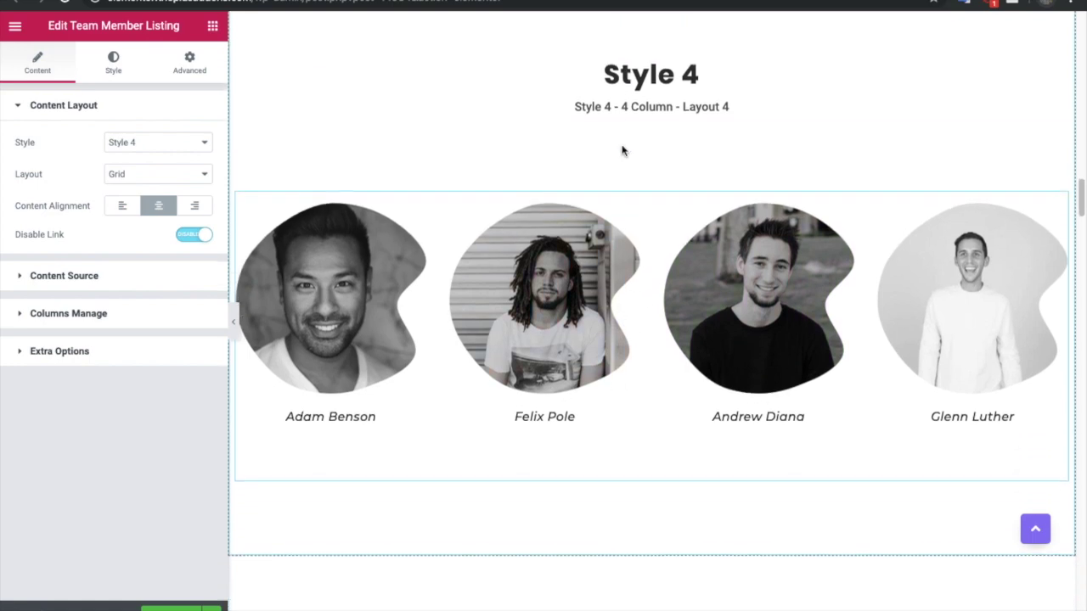
scroll(583, 174, "up", 10)
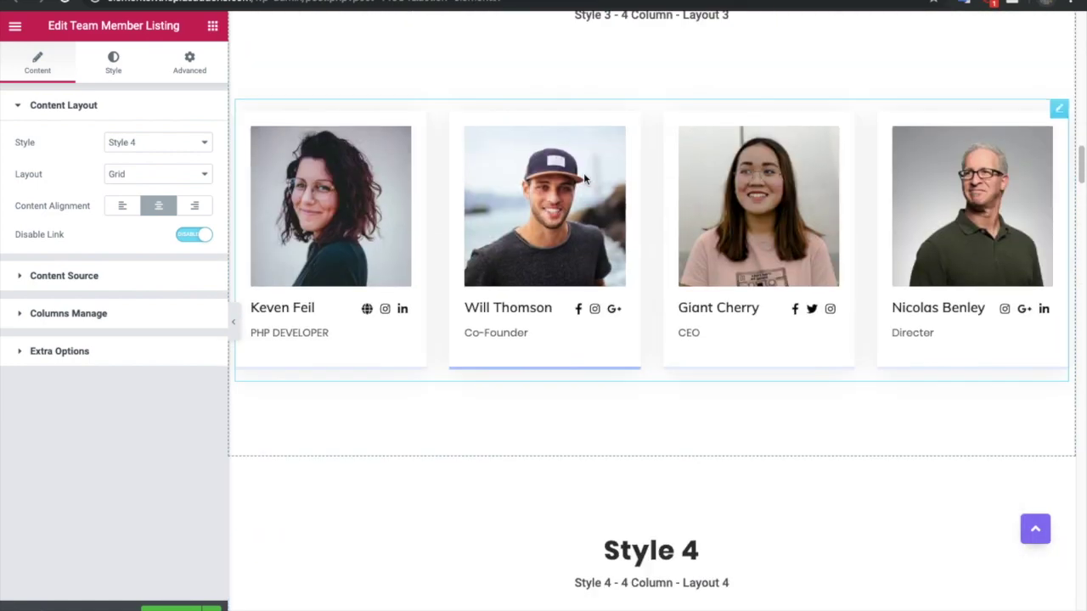
scroll(584, 179, "up", 4)
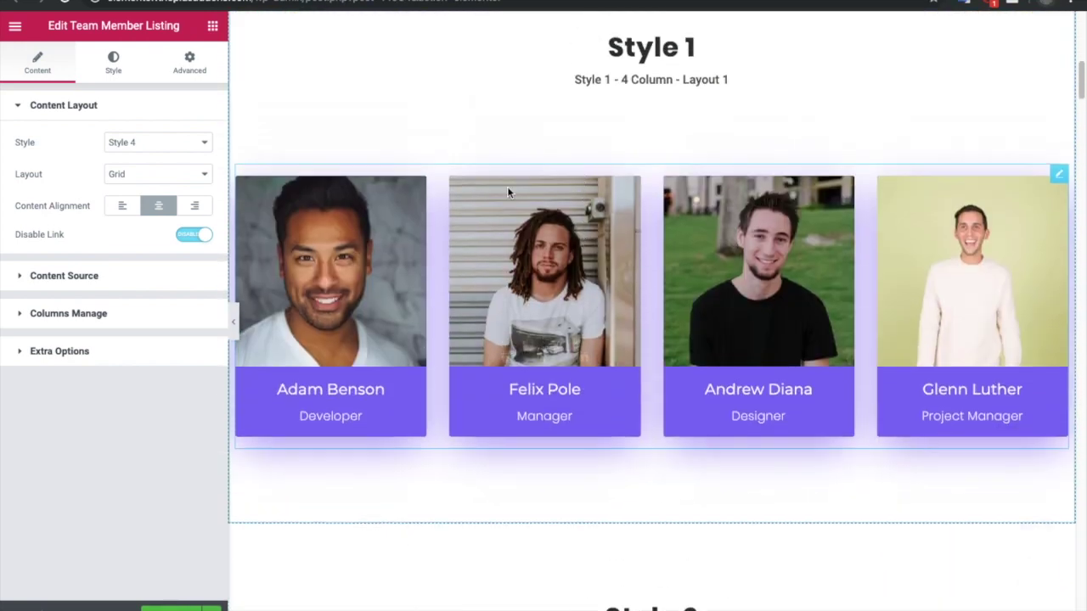
left_click(174, 142)
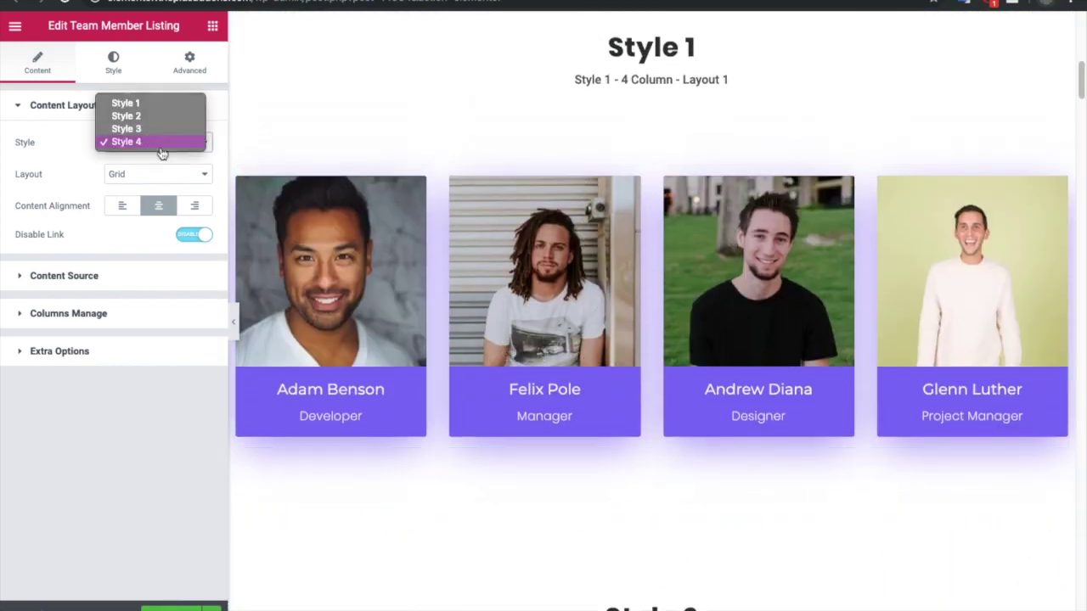
- Switch the listing to Style 1, keep the Grid layout and centre the content alignment
left_click(174, 142)
left_click(152, 173)
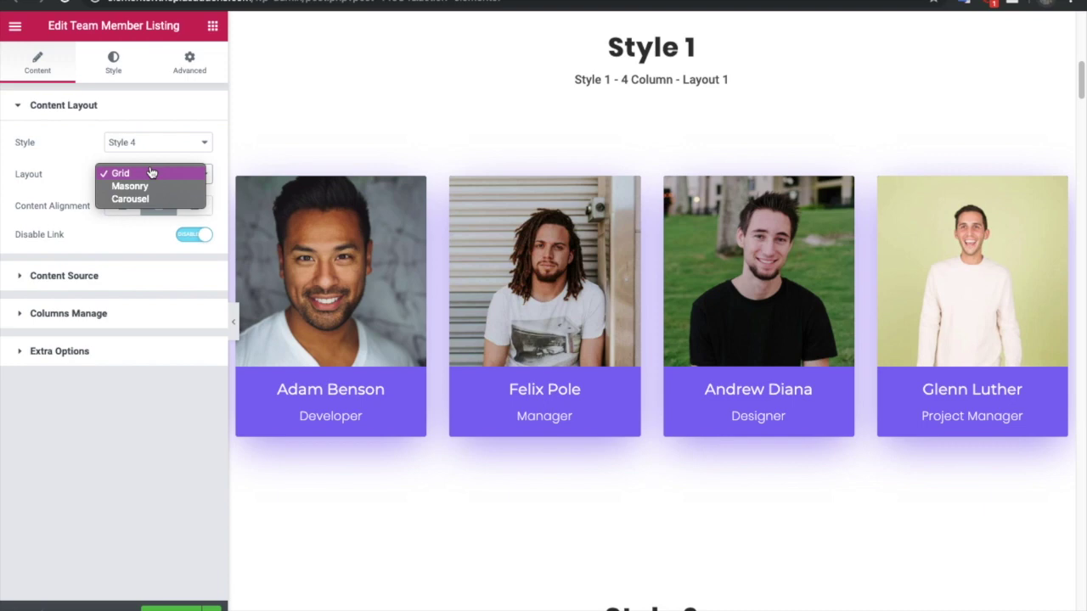
left_click(151, 173)
scroll(515, 206, "down", 2)
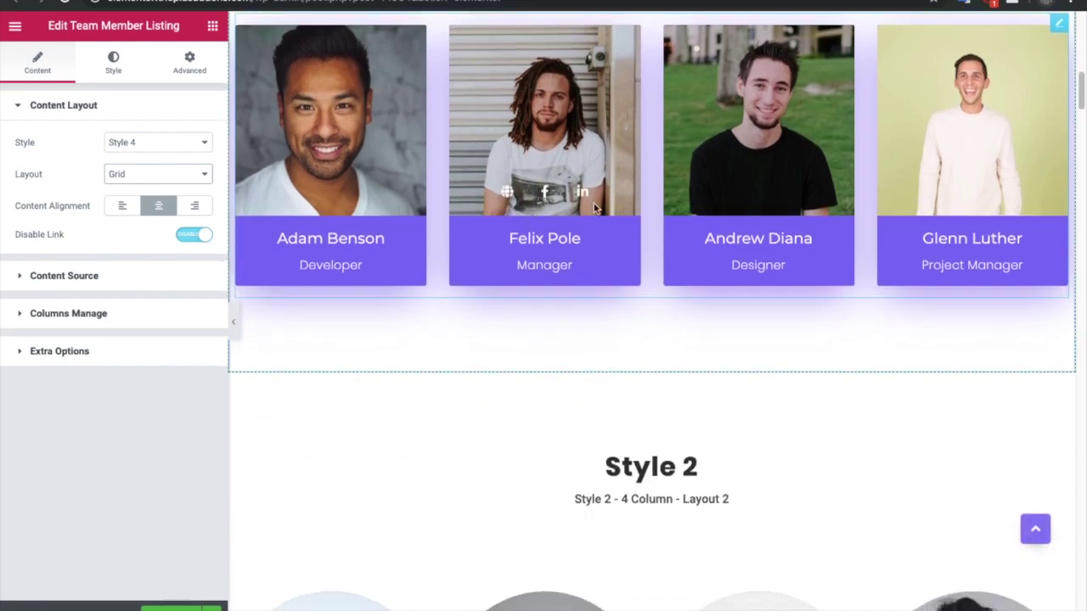
key("ctrl+z")
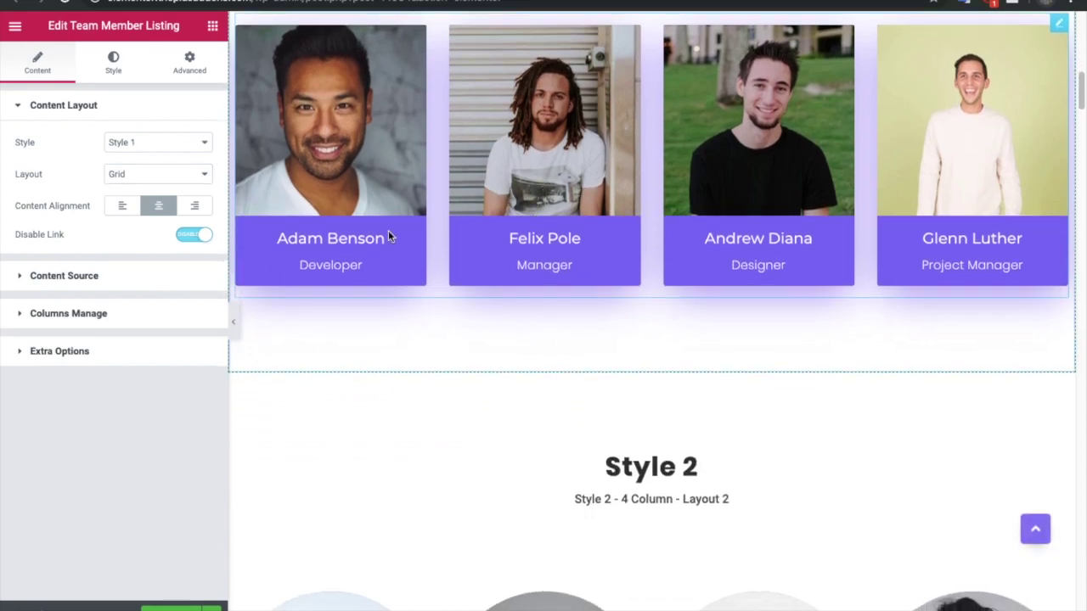
left_click(130, 210)
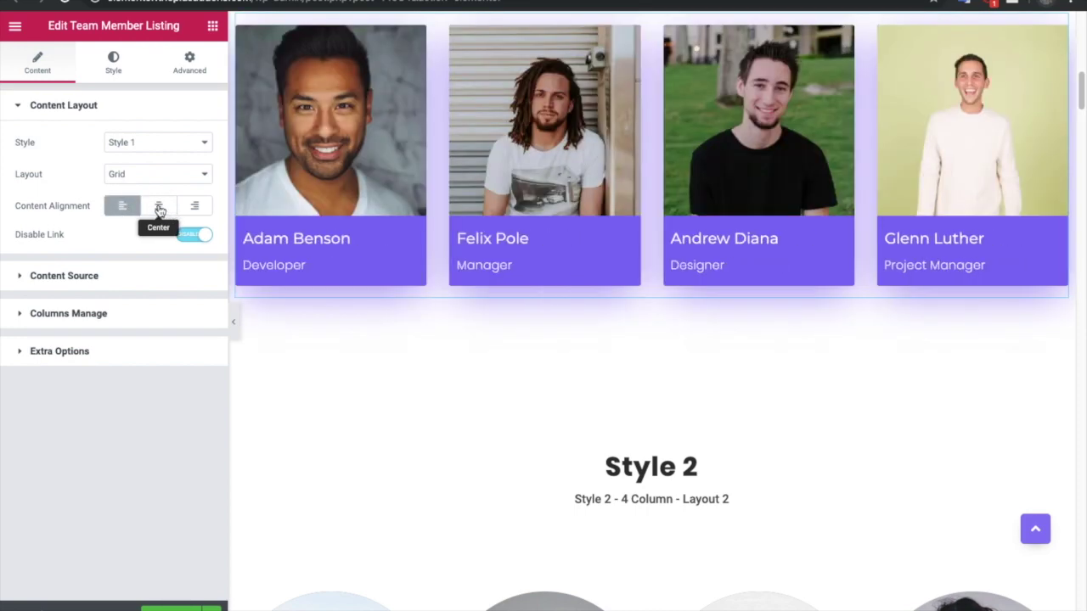
left_click(159, 210)
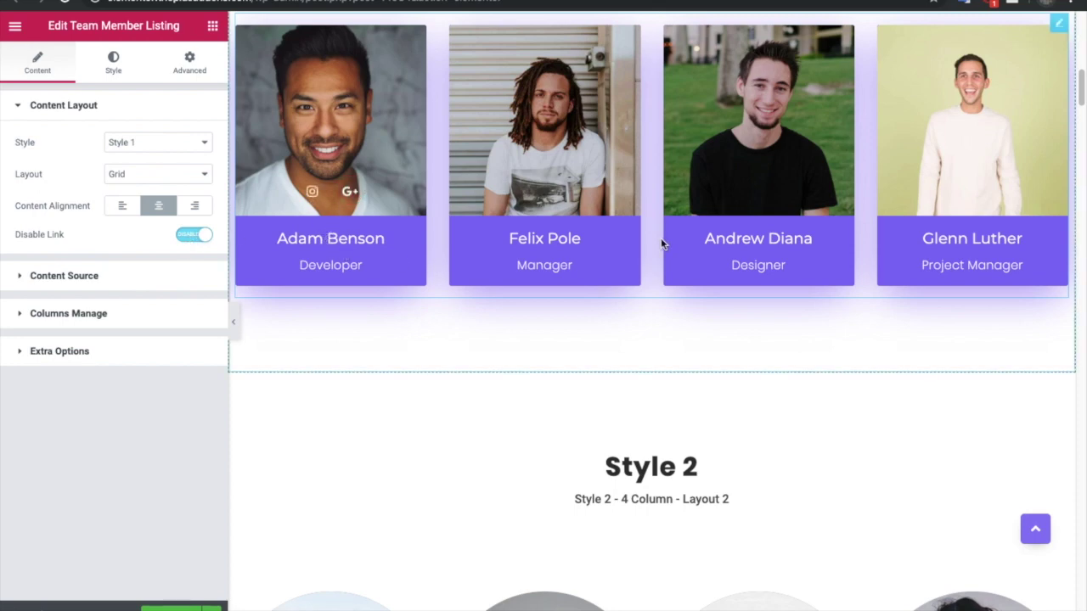
- Leave Select Category empty and set Maximum Posts Display to 4
left_click(121, 275)
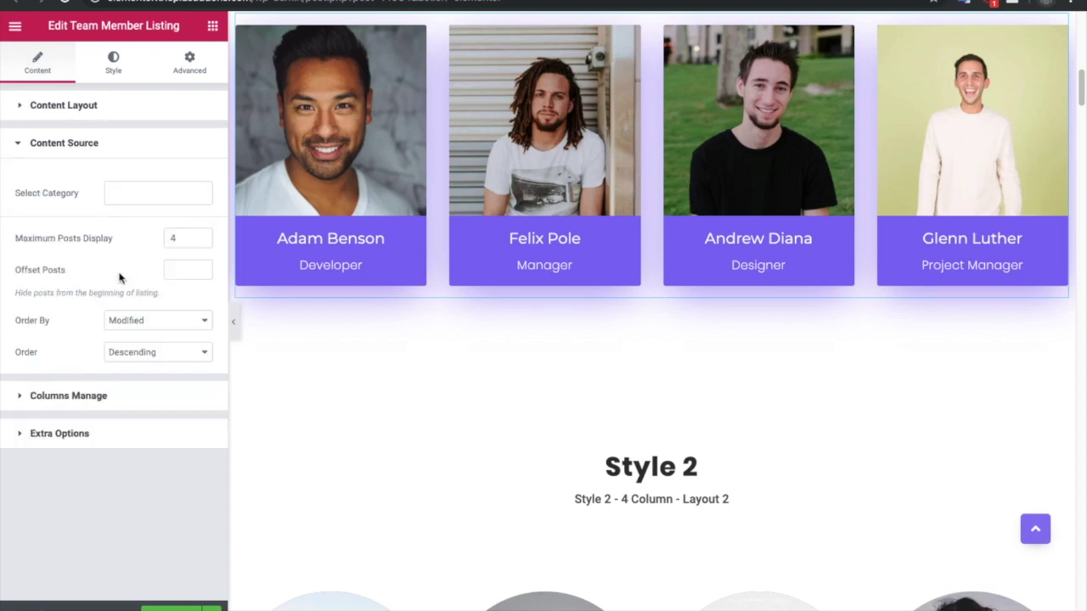
left_click(118, 191)
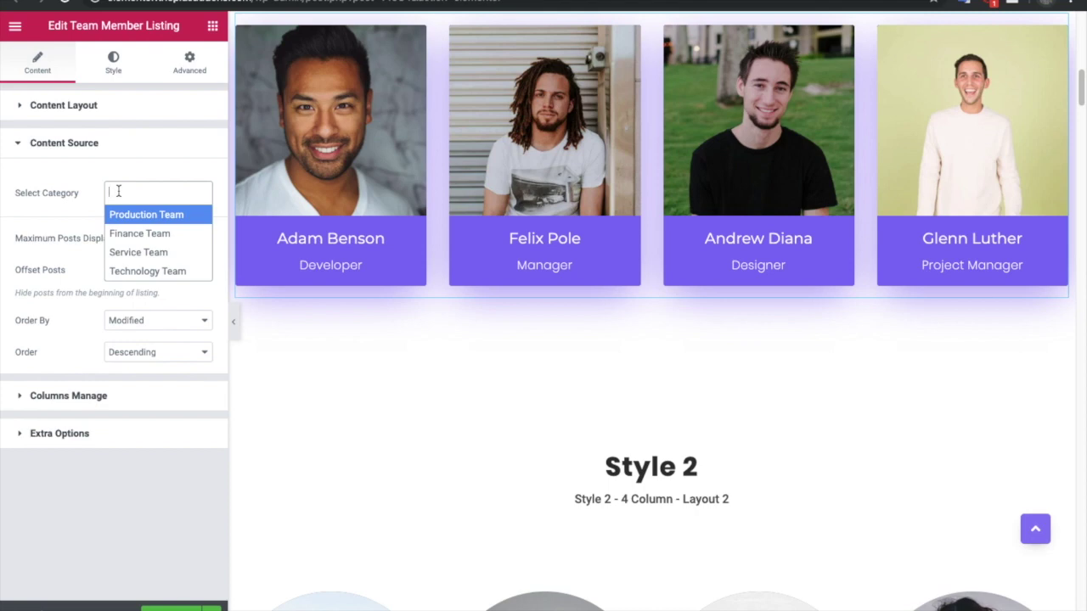
left_click(105, 174)
left_click(170, 237)
type("4")
left_click(186, 271)
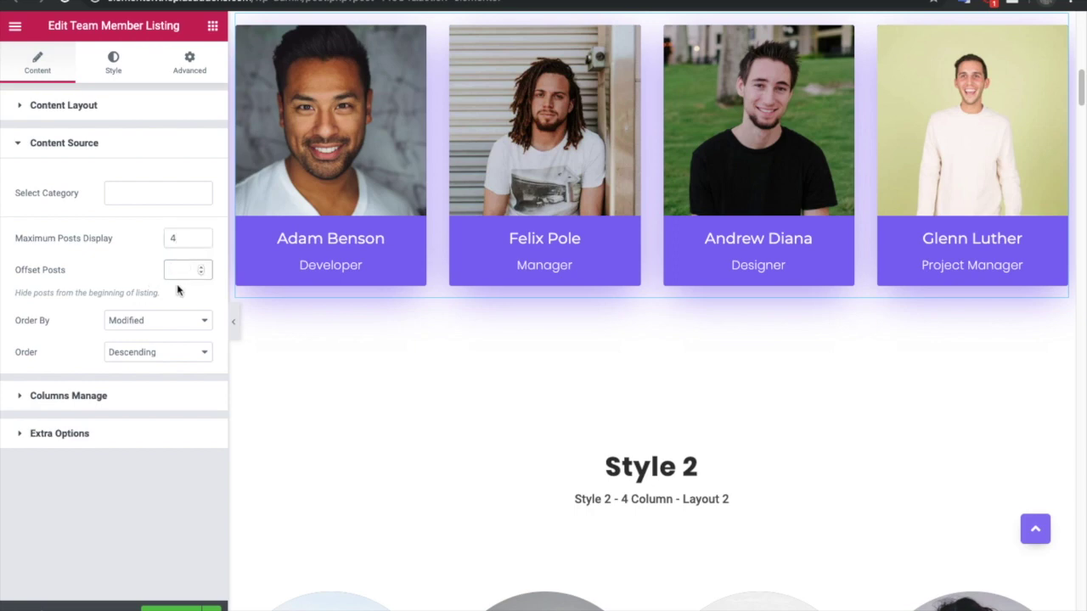
- Keep the listing ordered by Modified date, descending
left_click(150, 320)
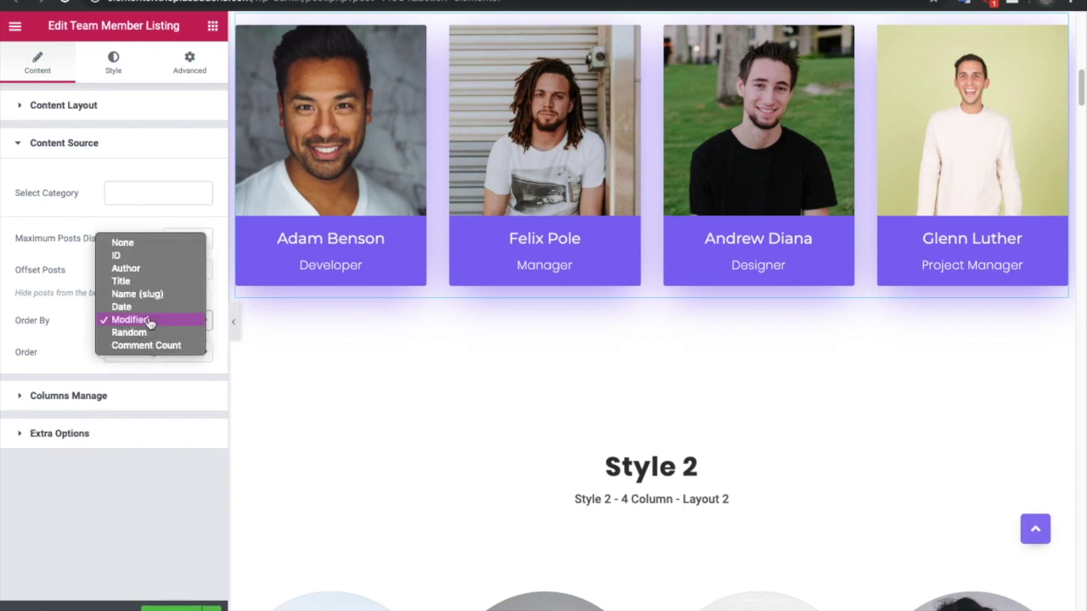
left_click(149, 320)
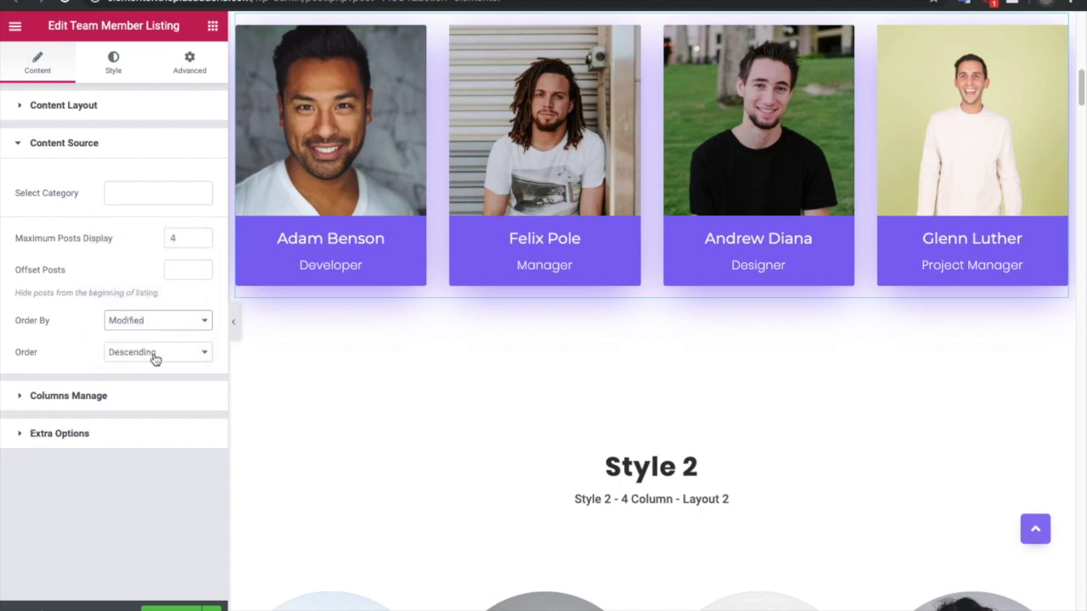
left_click(153, 353)
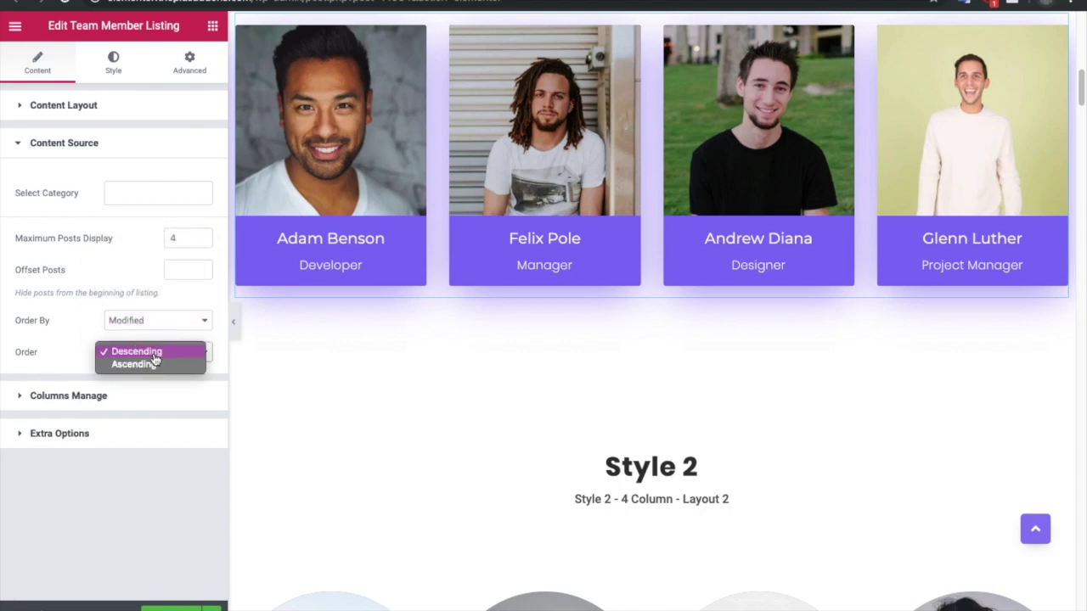
left_click(154, 354)
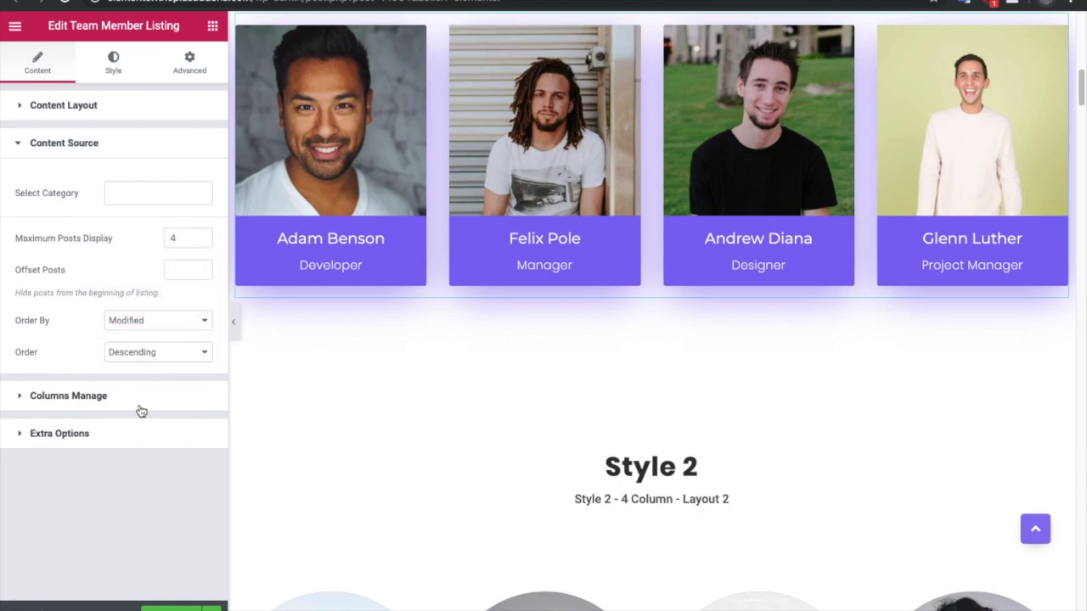
left_click(142, 406)
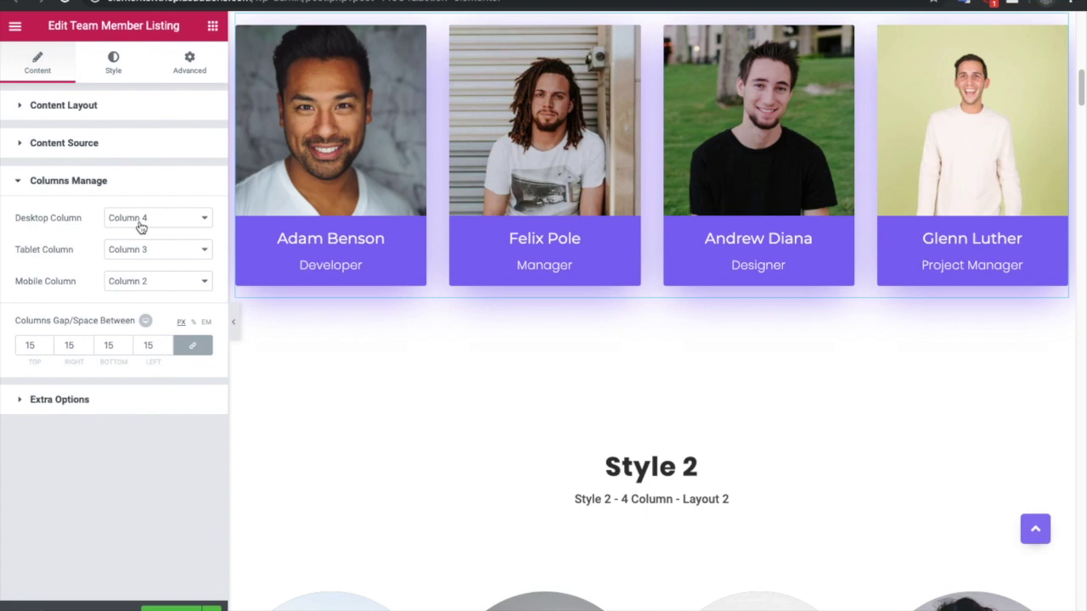
- Try a 10 column gap, then return Columns Gap to 15
double_click(36, 344)
type("10")
key("Up")
key("Up")
key("Up")
key("Up")
key("Up")
key("Up")
key("Down")
- Keep the H3 title tag and visible designations, and enable the category filter
left_click(28, 400)
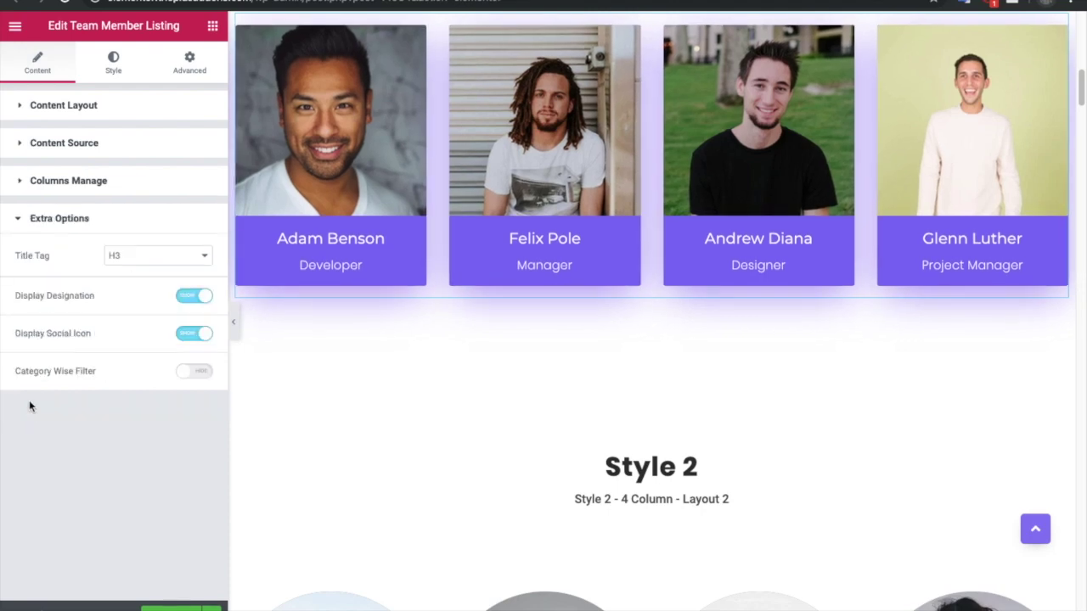
left_click(131, 261)
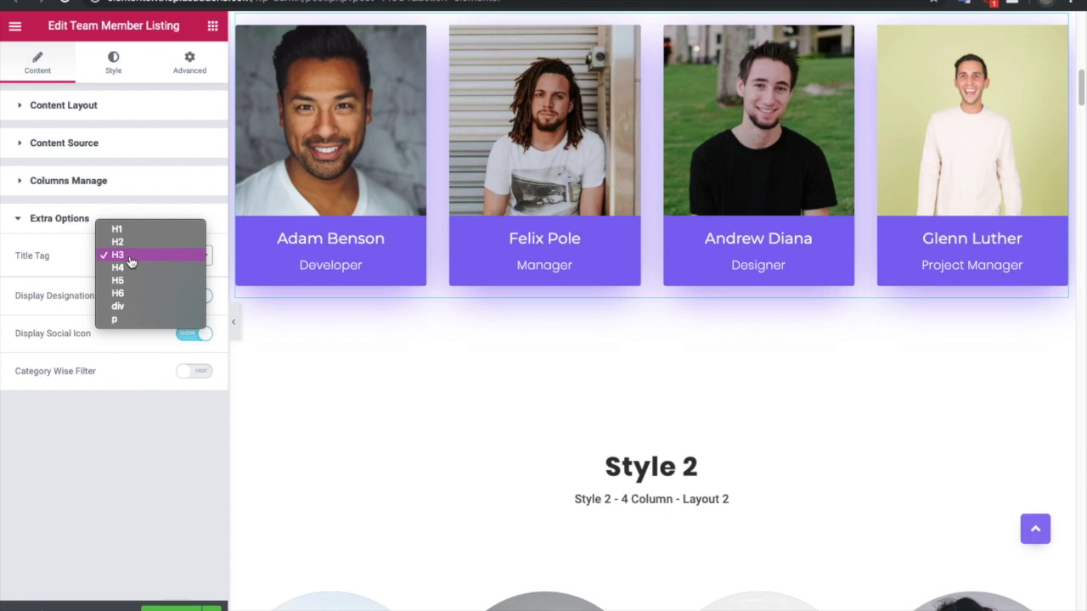
left_click(129, 258)
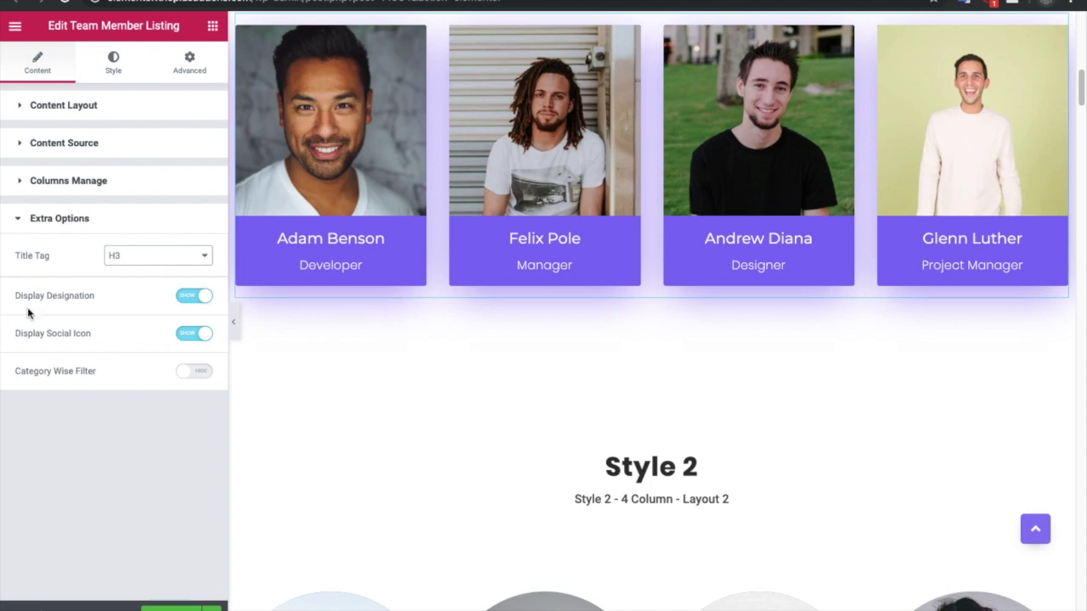
left_click(181, 297)
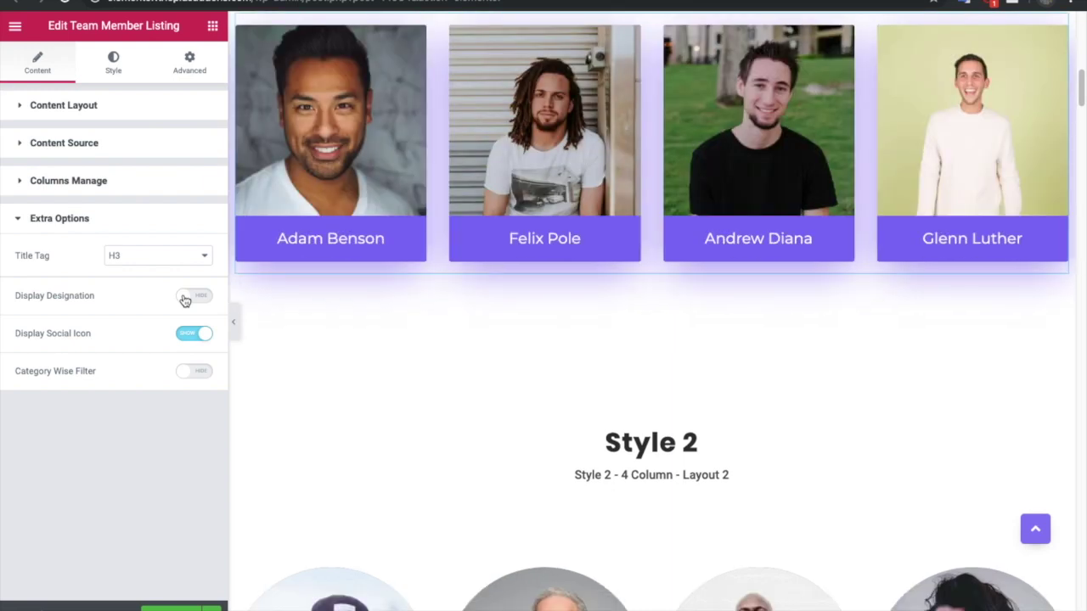
left_click(184, 297)
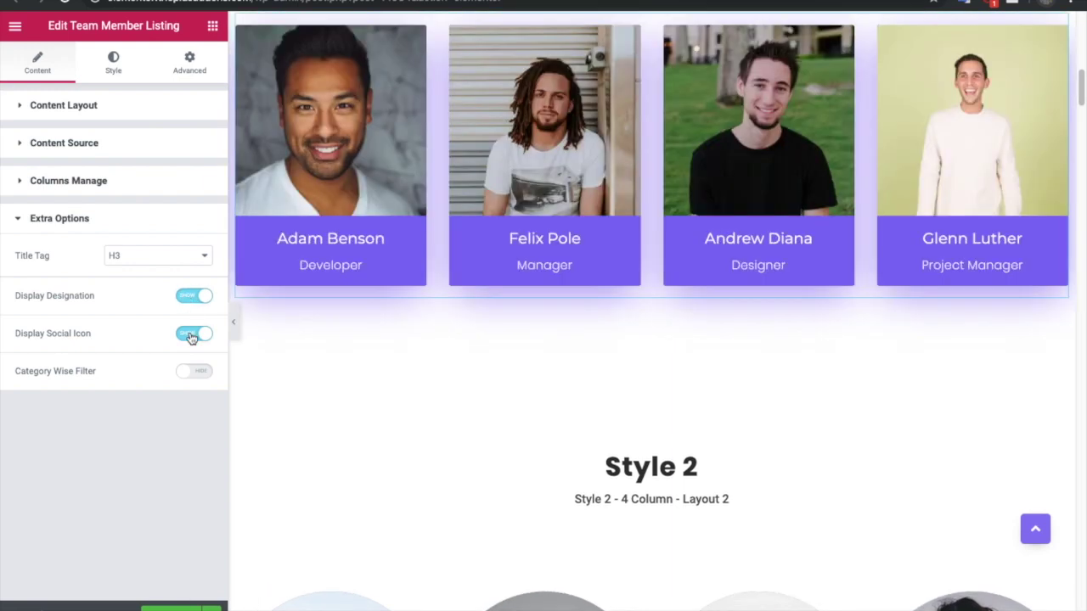
left_click(201, 371)
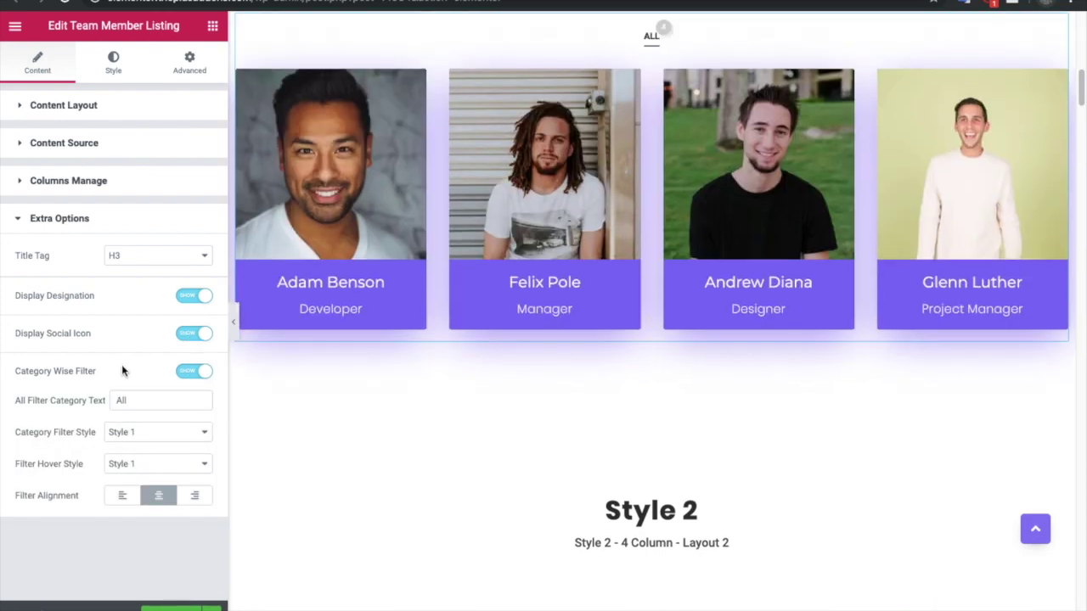
- Rename the All filter label to 'All Team', use filter Style 2 and keep hover Style 1
left_click_drag(149, 406, 112, 396)
type("All ")
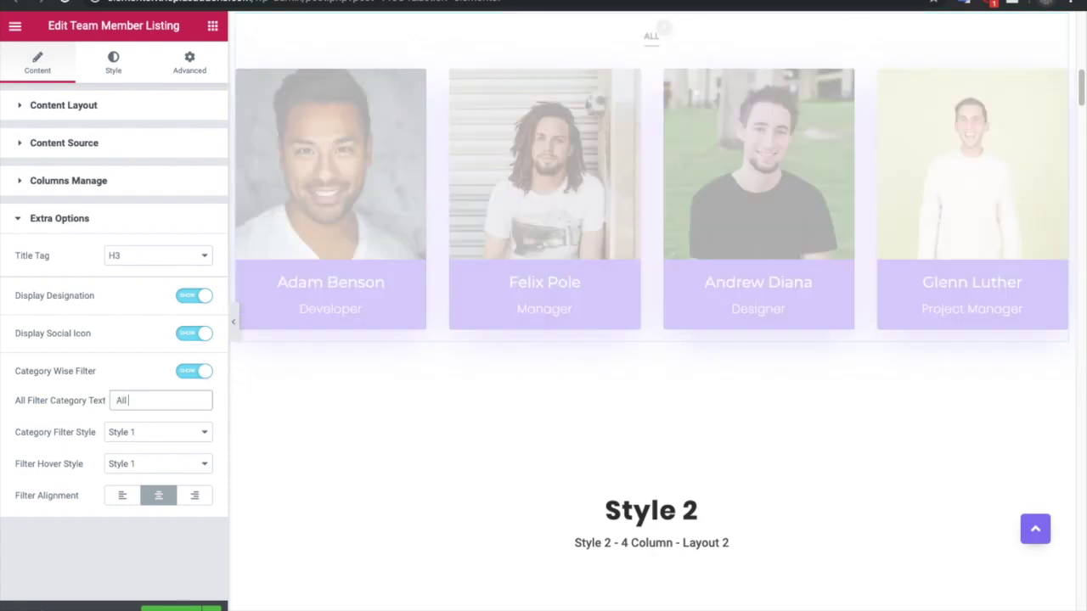
type("Team")
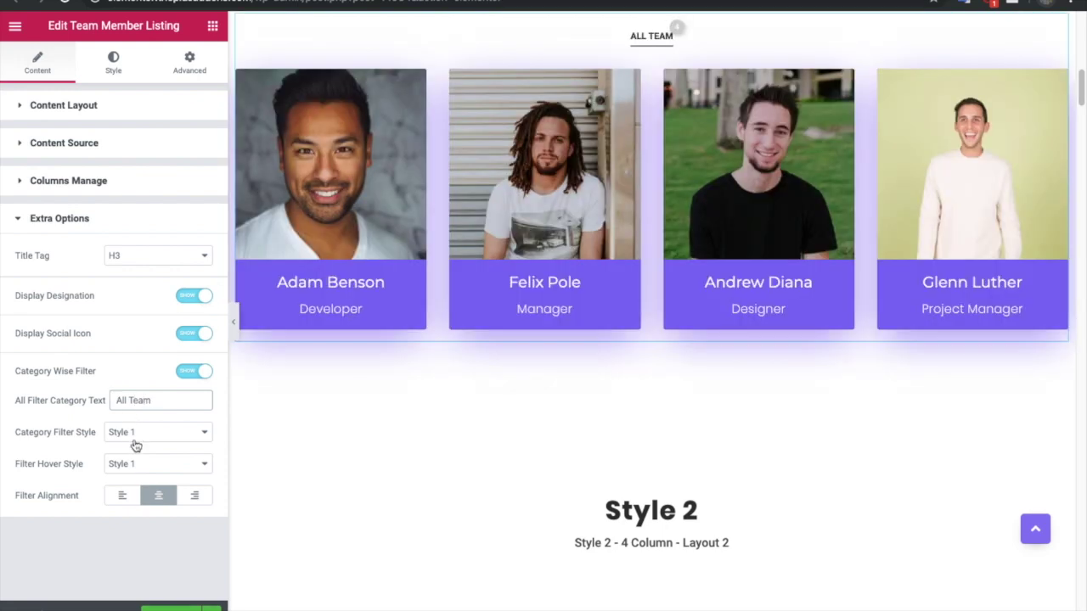
left_click(137, 441)
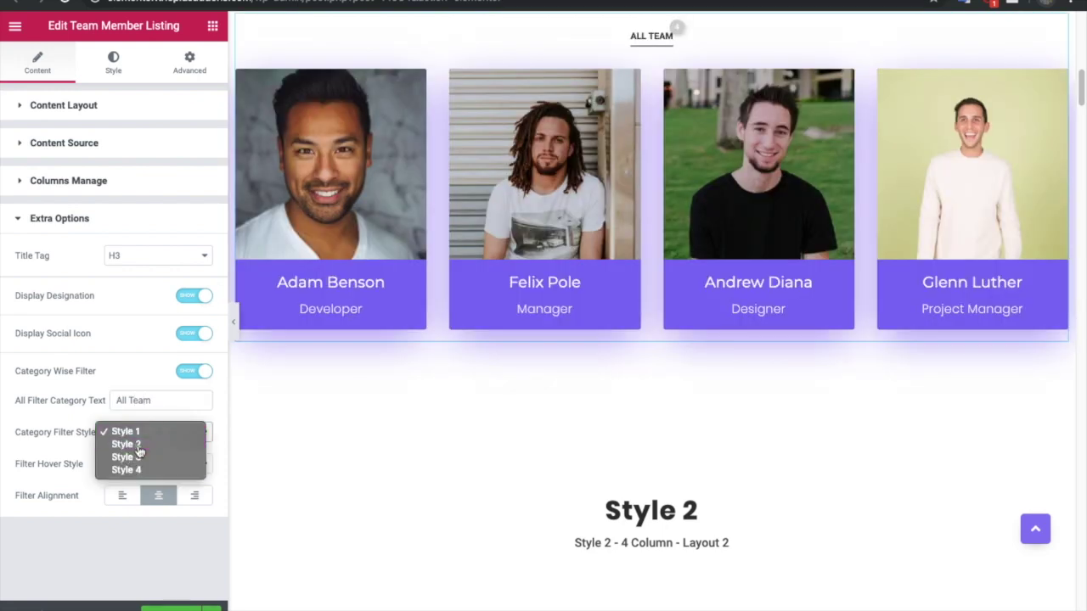
left_click(136, 444)
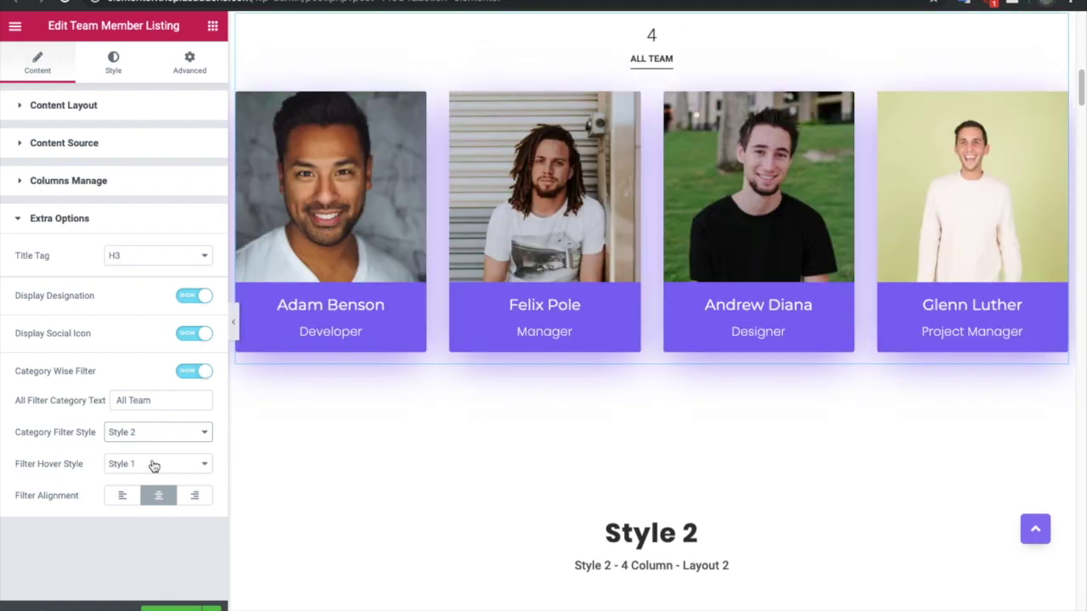
left_click(145, 455)
left_click(145, 477)
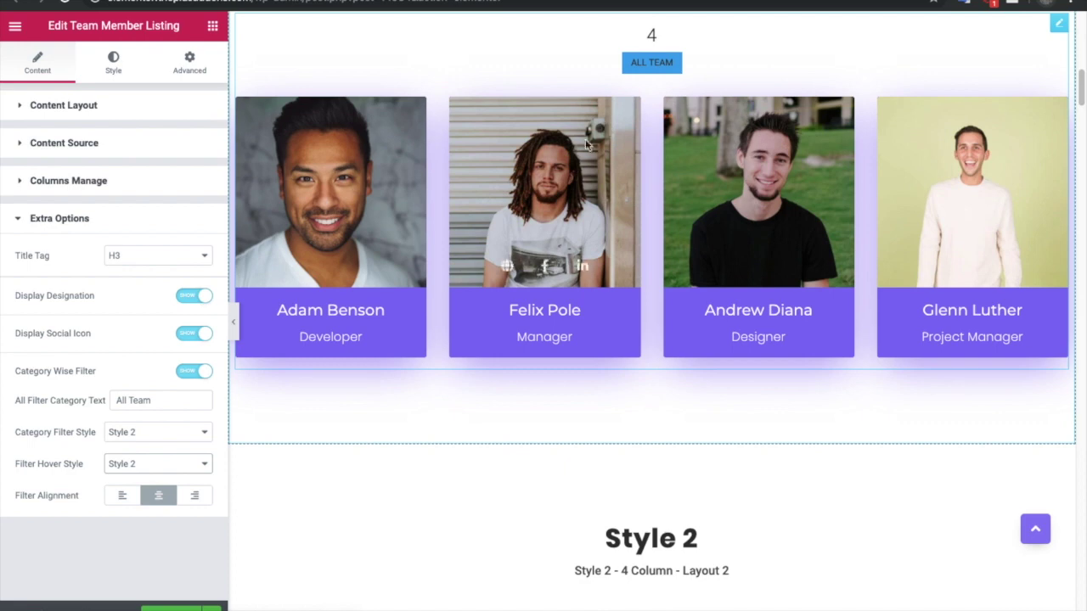
left_click(128, 466)
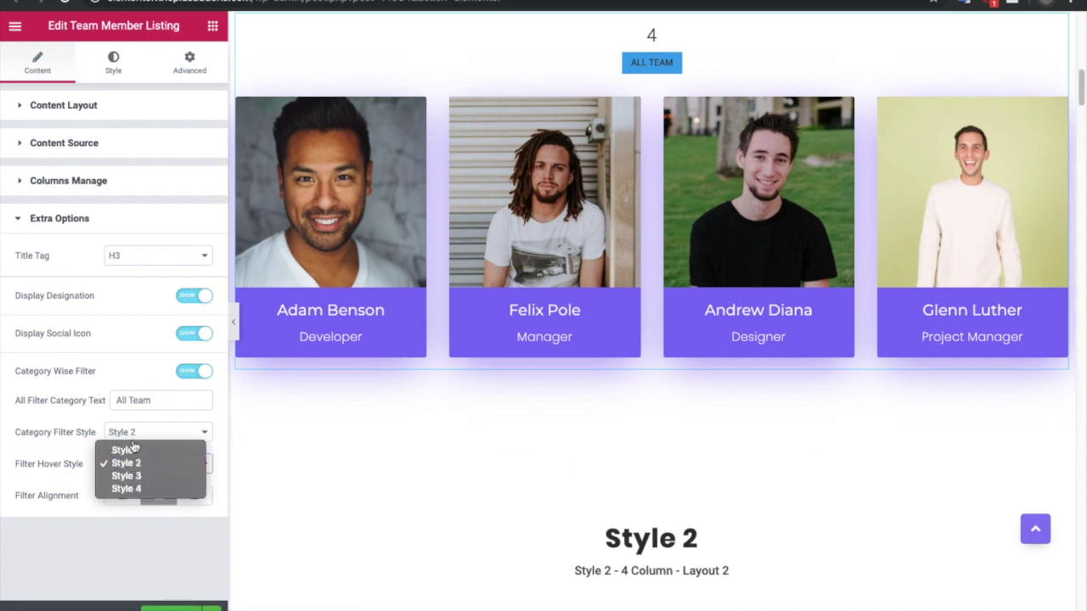
left_click(127, 449)
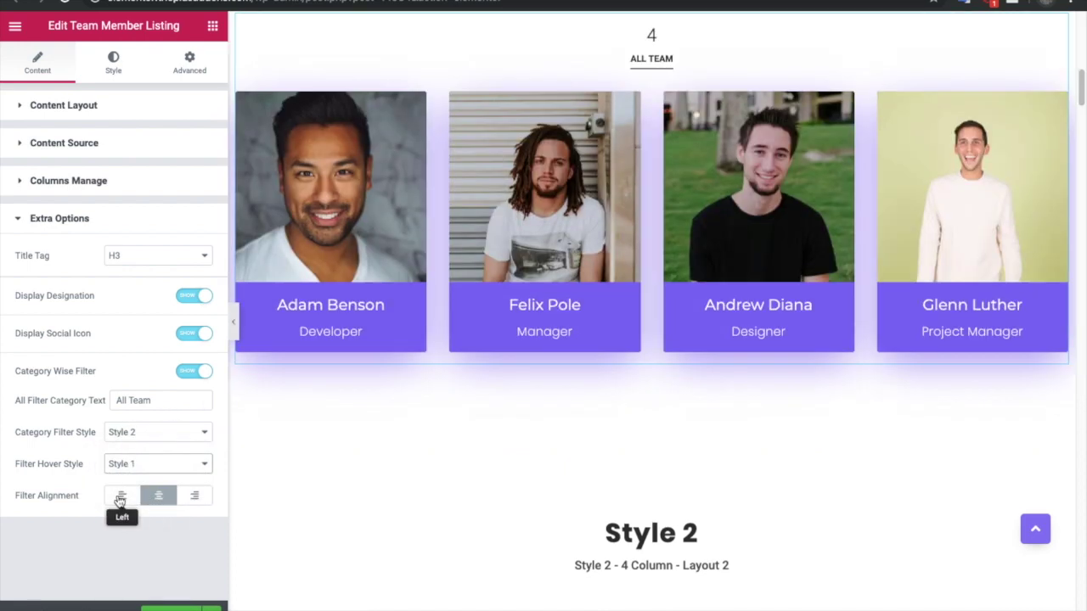
- Keep the category filter centred, then switch the Category Wise Filter off
left_click(119, 498)
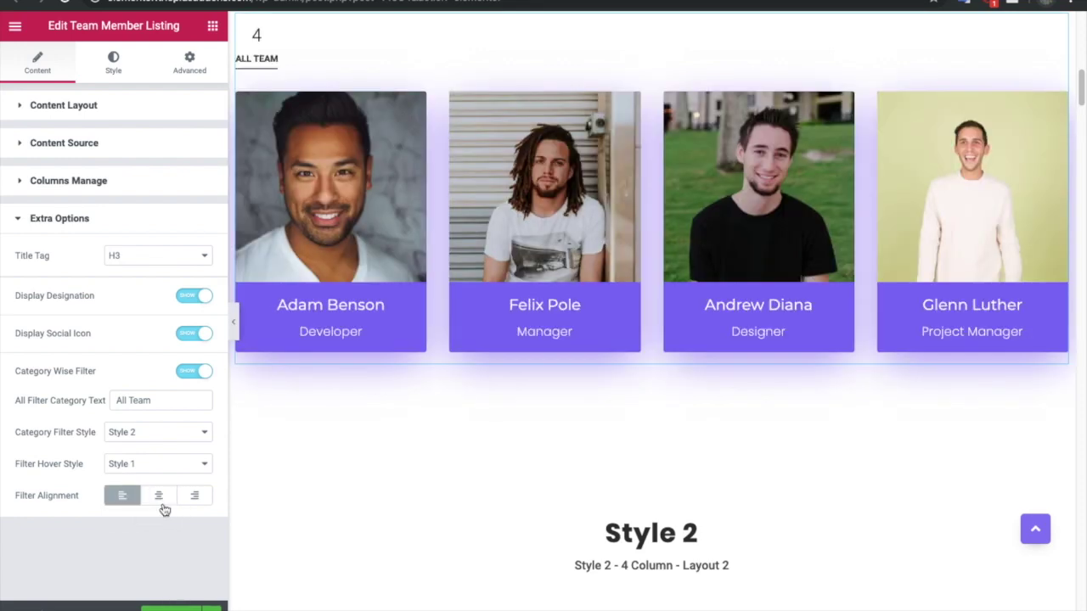
left_click(161, 503)
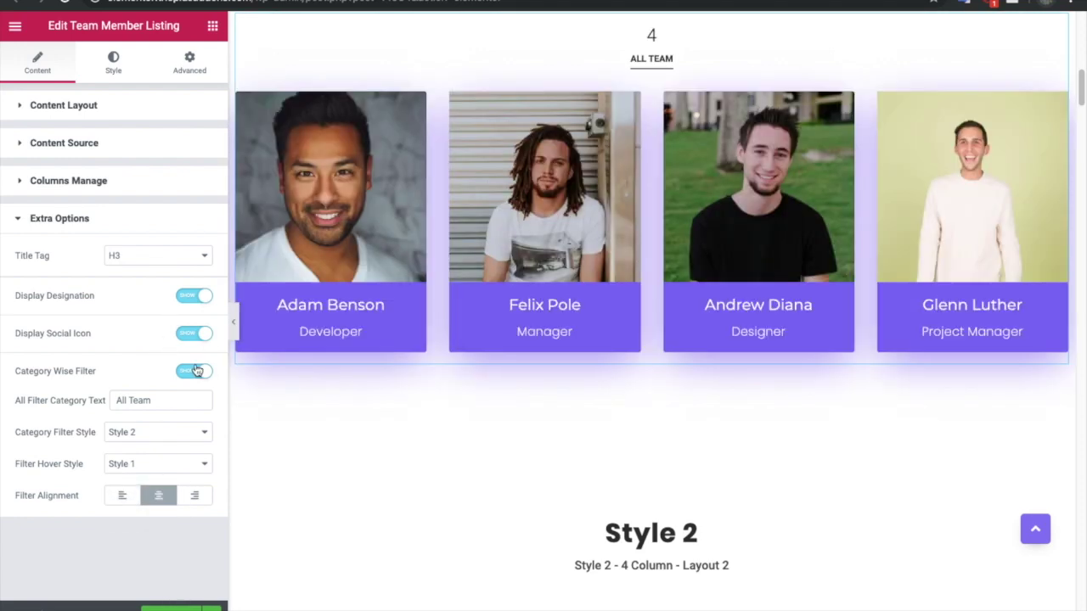
left_click(194, 371)
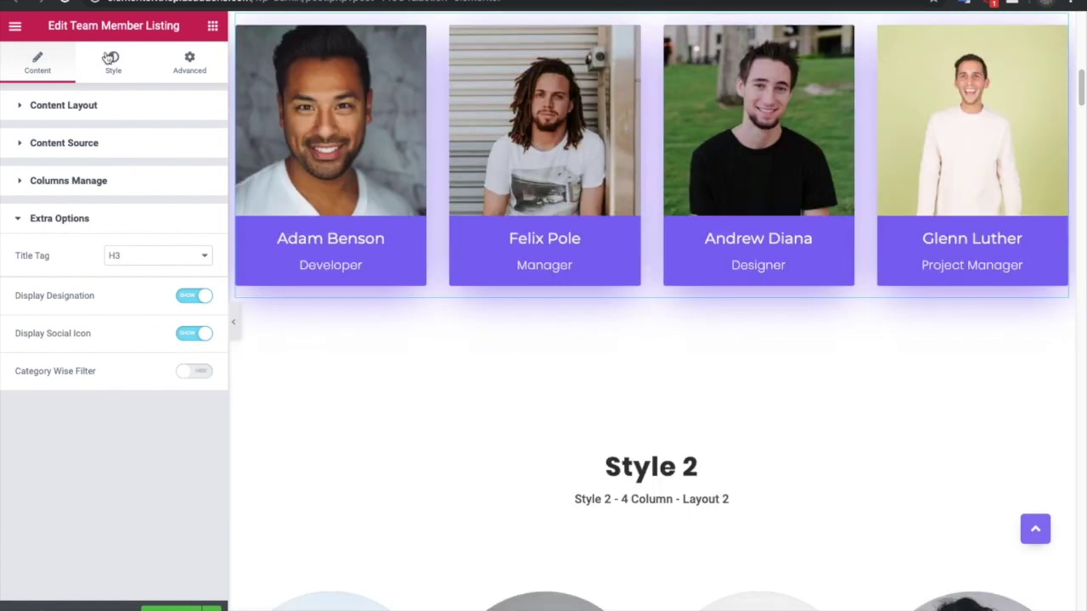
left_click(110, 58)
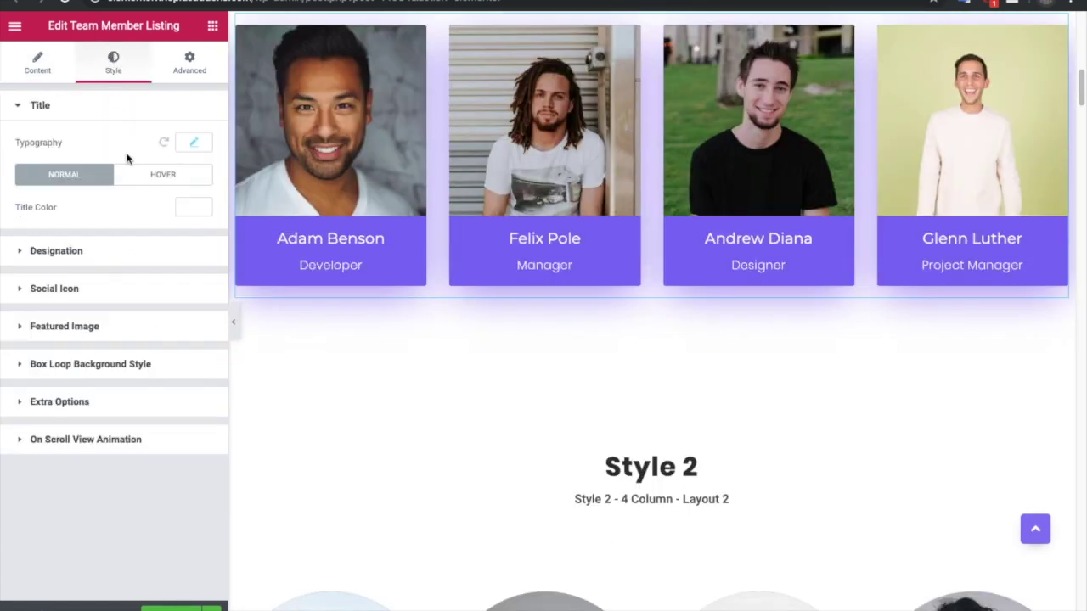
- Keep the title typography at font size 20 and weight 400
left_click(193, 143)
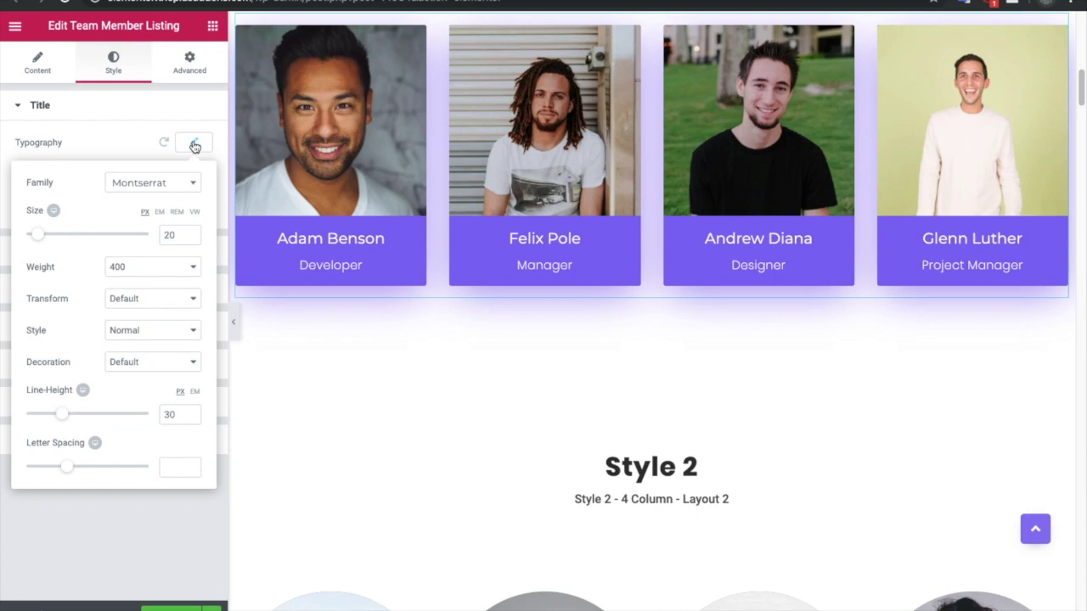
left_click(174, 239)
key("Up")
key("Up")
key("Down")
key("Down")
left_click(155, 266)
left_click(155, 265)
- Leave title text transform and decoration at default, with Normal font style
left_click(155, 301)
left_click(155, 299)
left_click(144, 333)
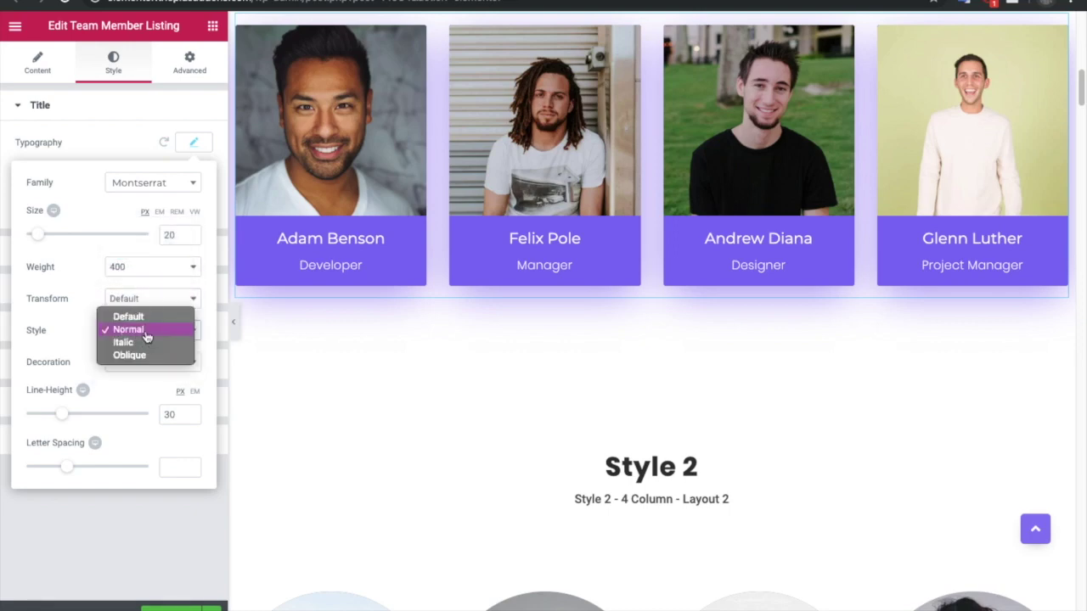
left_click(148, 339)
left_click(143, 362)
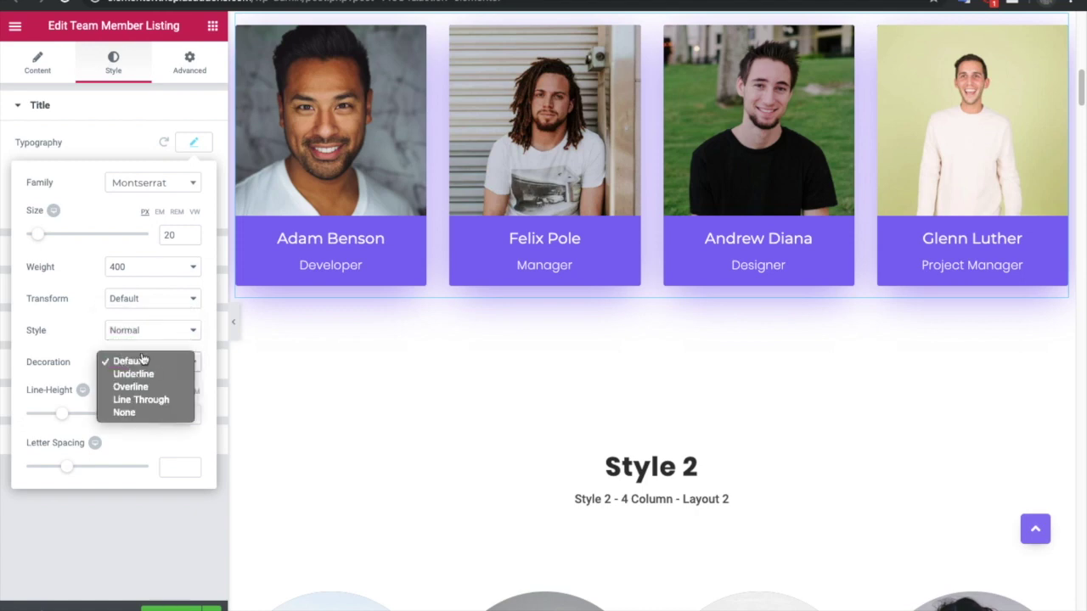
left_click(143, 362)
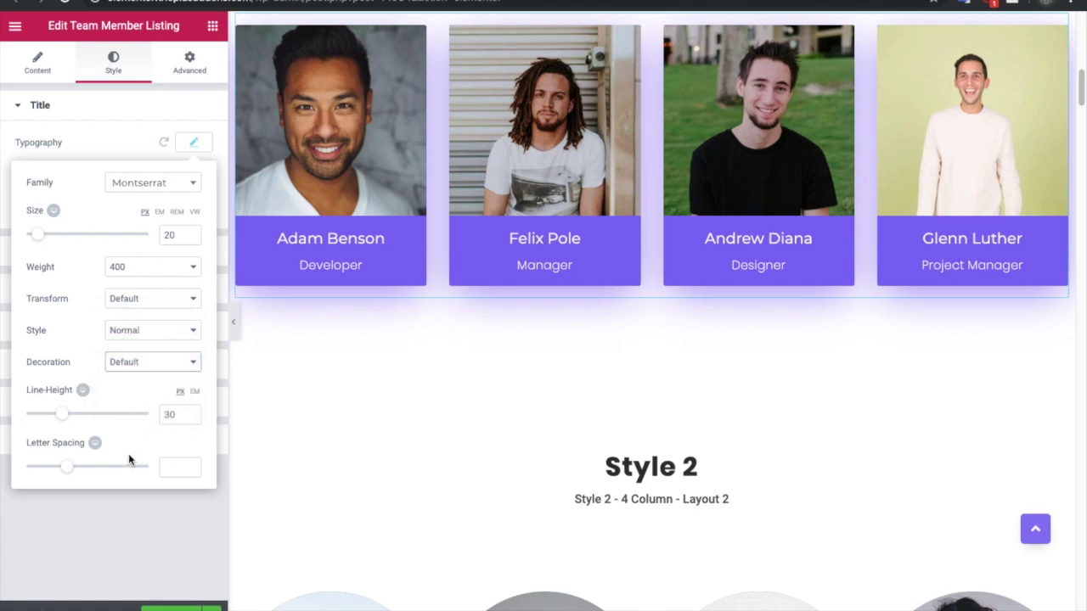
left_click(95, 444)
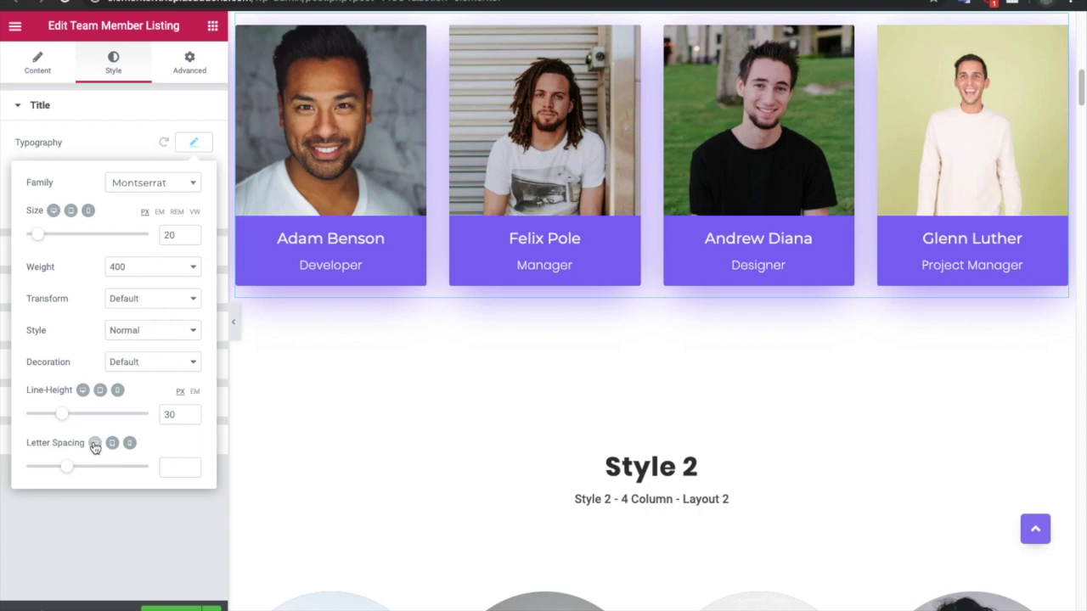
left_click(94, 444)
left_click(194, 144)
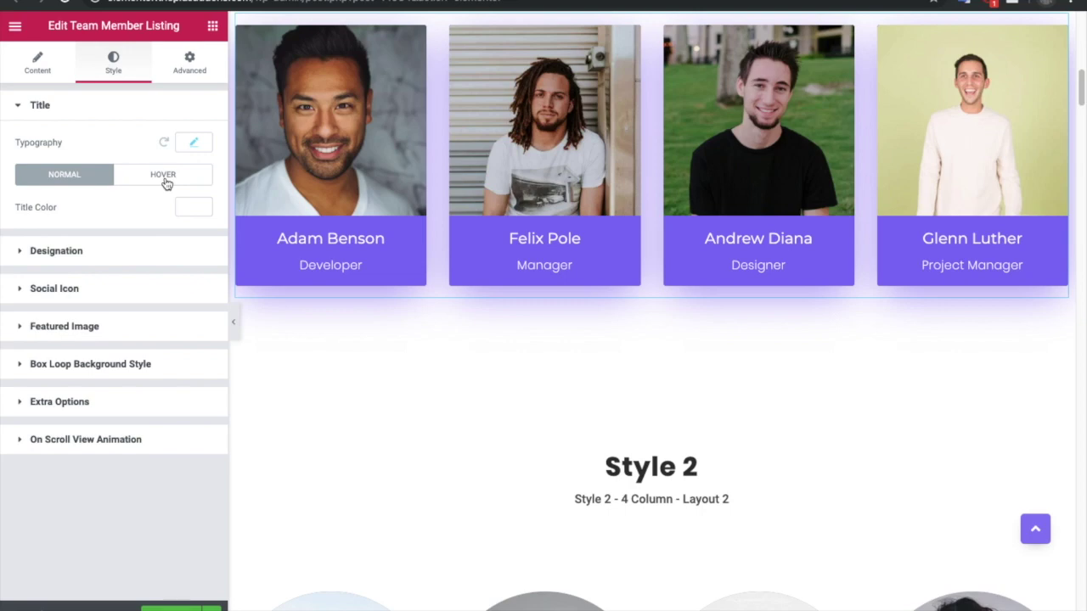
- Check the title's hover colour settings, then collapse the Title style section
left_click(167, 182)
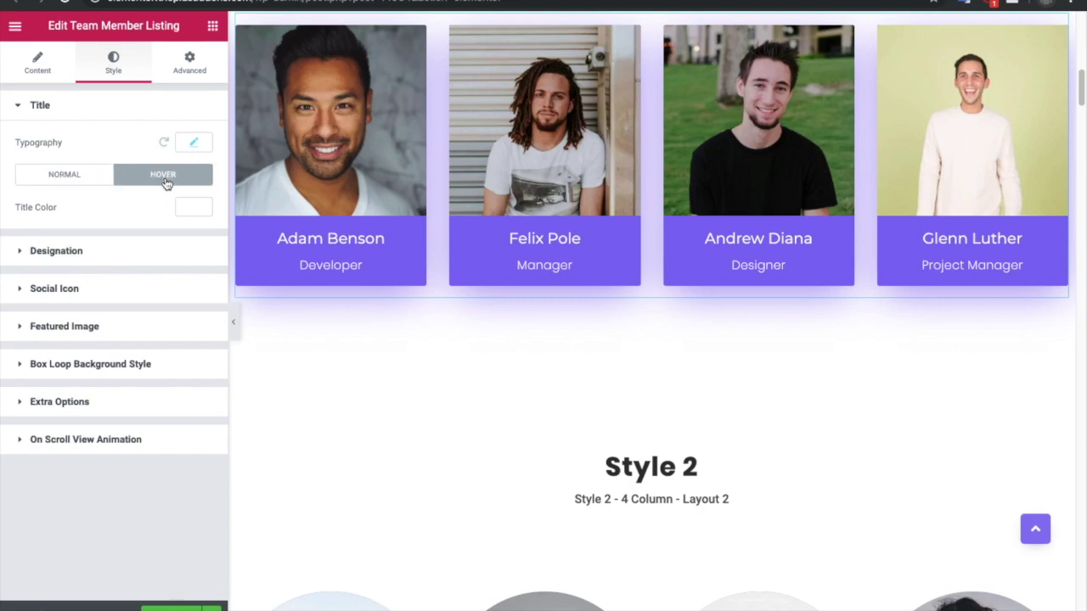
left_click(102, 175)
left_click(89, 252)
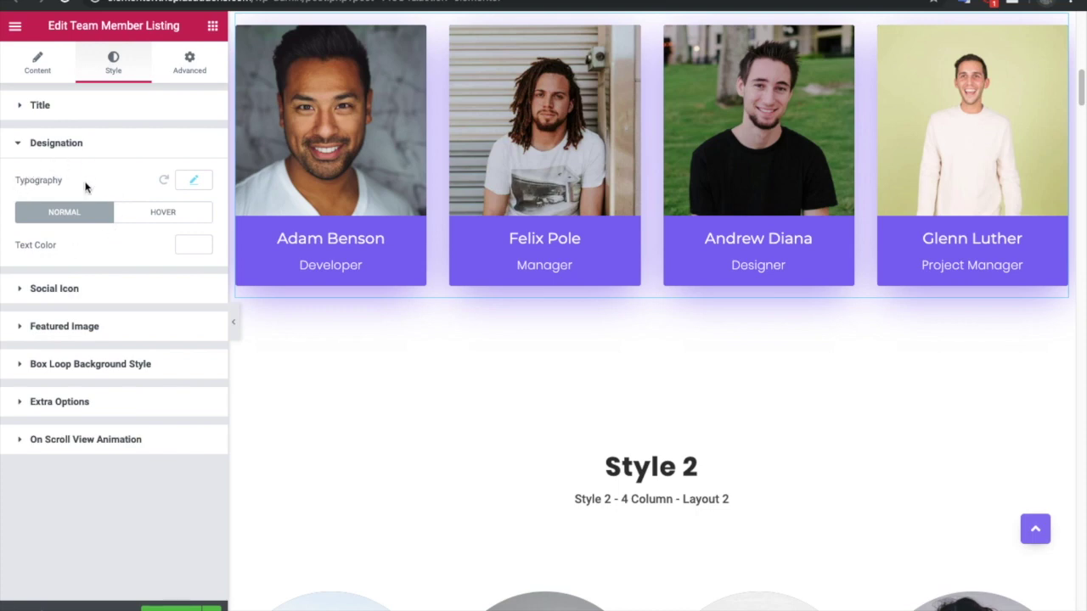
left_click(60, 107)
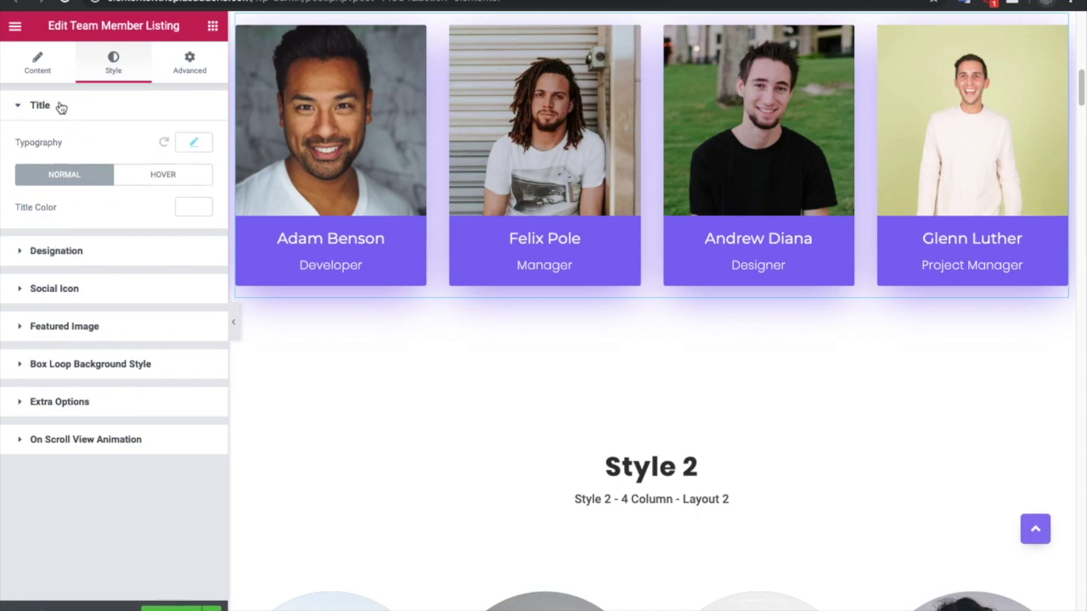
left_click(60, 107)
- Review the Designation and Social Icon style settings, including the icon hover colour
left_click(75, 147)
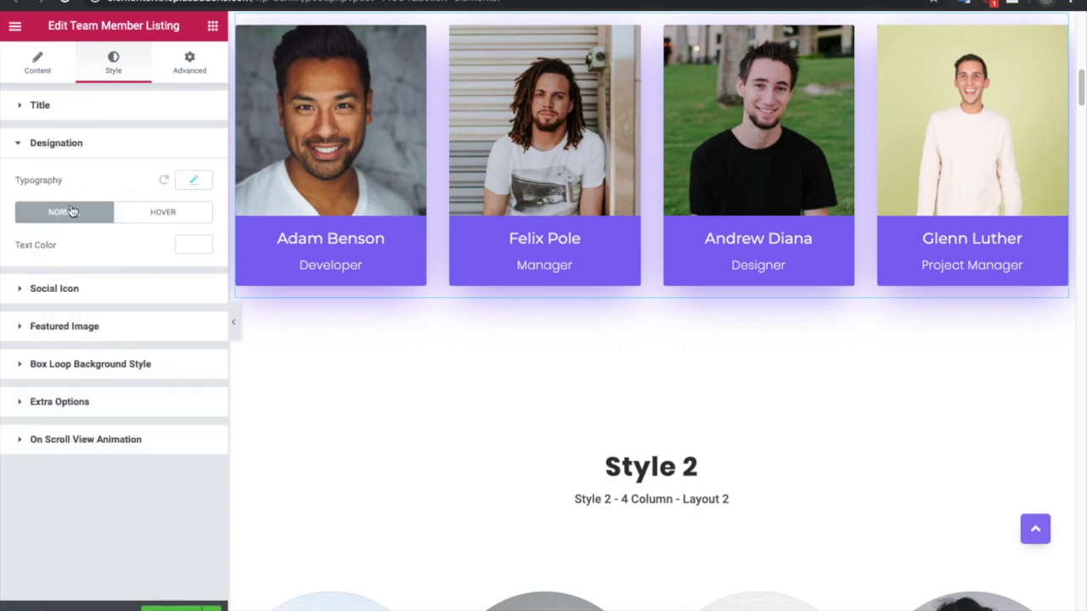
left_click(100, 290)
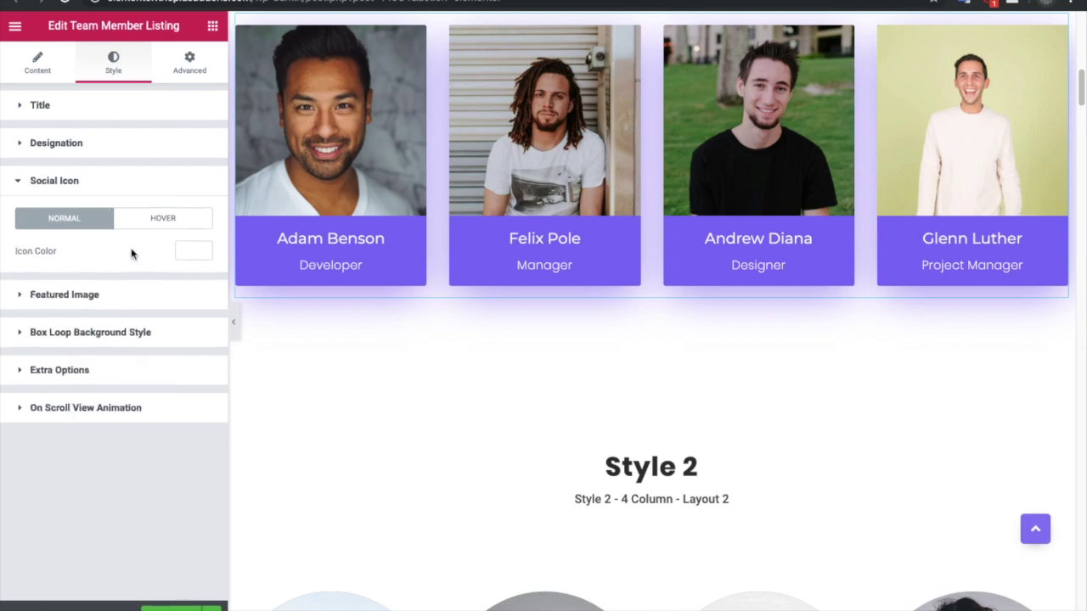
left_click(160, 219)
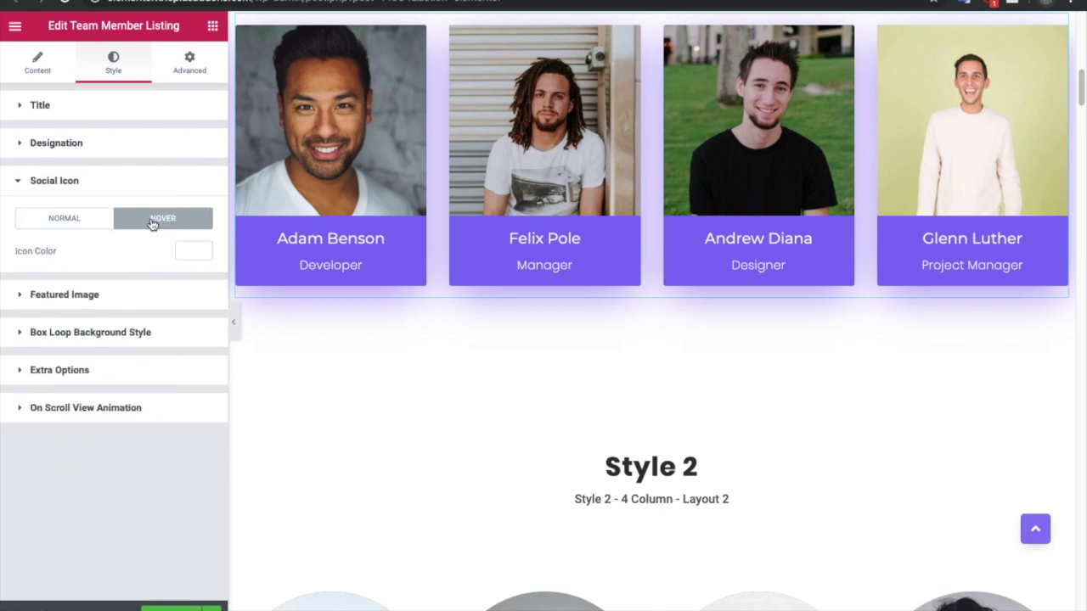
left_click(80, 219)
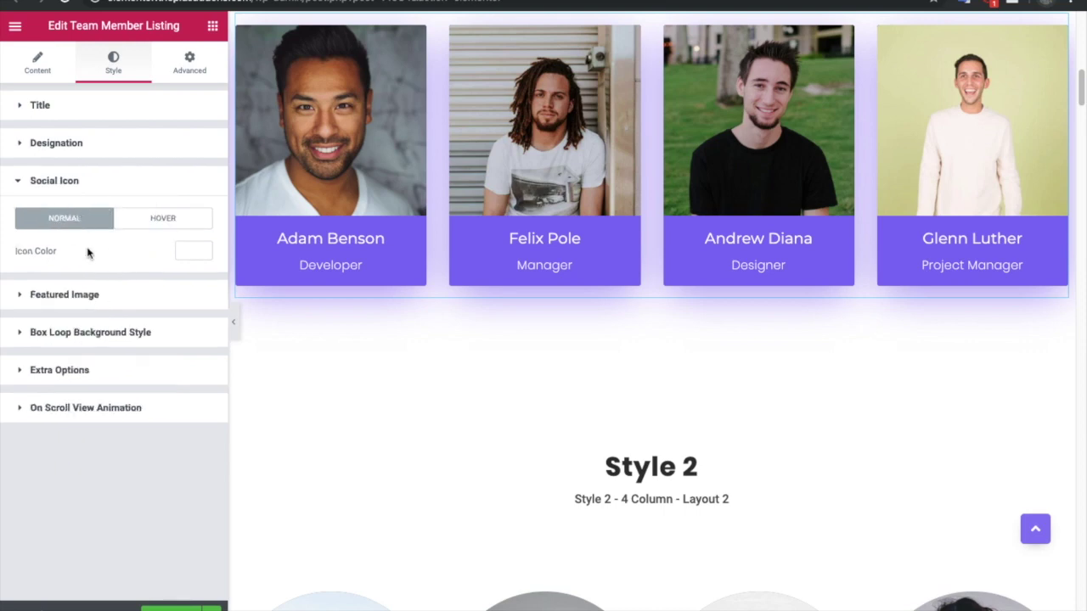
left_click(98, 296)
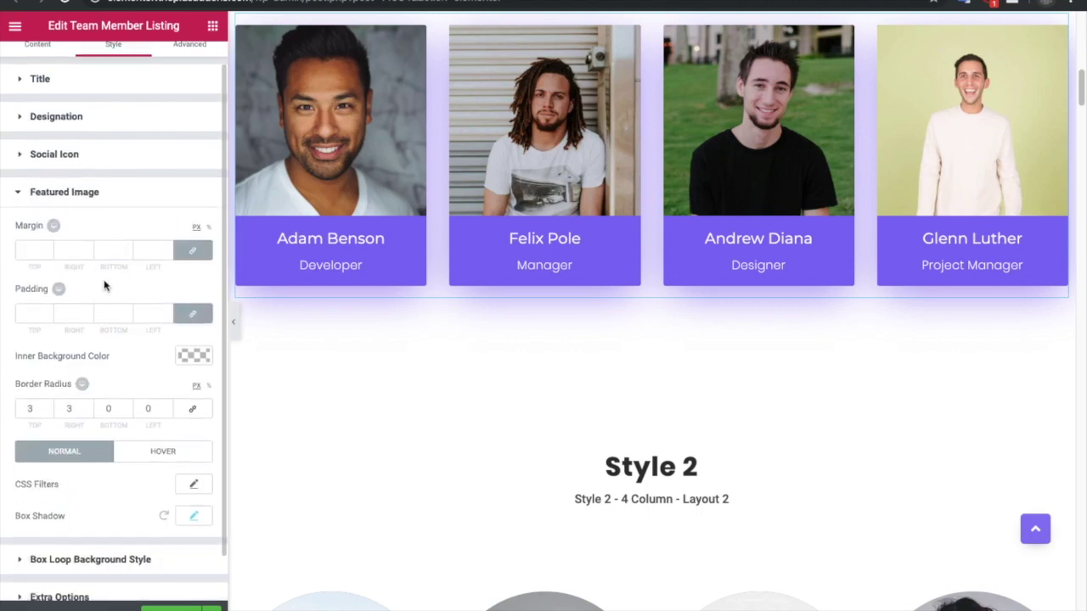
- Try blur and brightness CSS filters on the featured image, then reset them
scroll(104, 284, "down", 1)
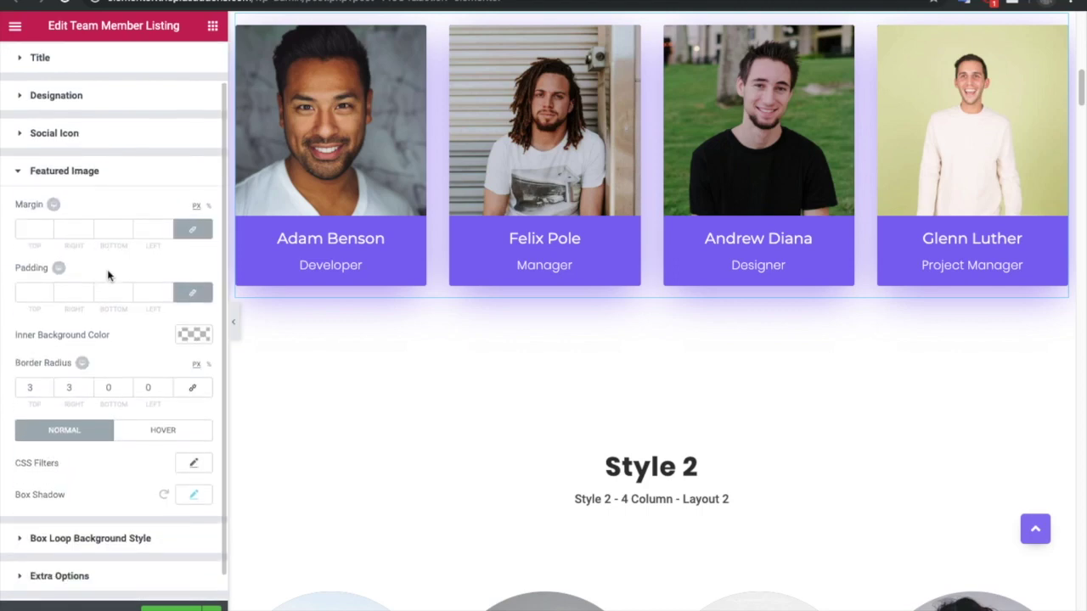
scroll(107, 274, "down", 1)
left_click(29, 209)
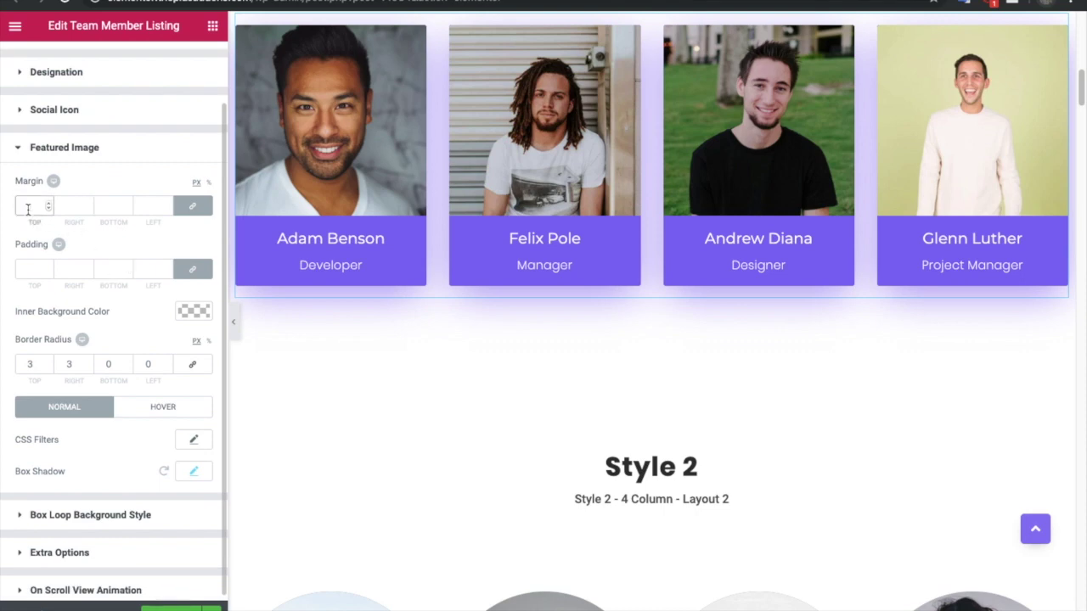
left_click(37, 268)
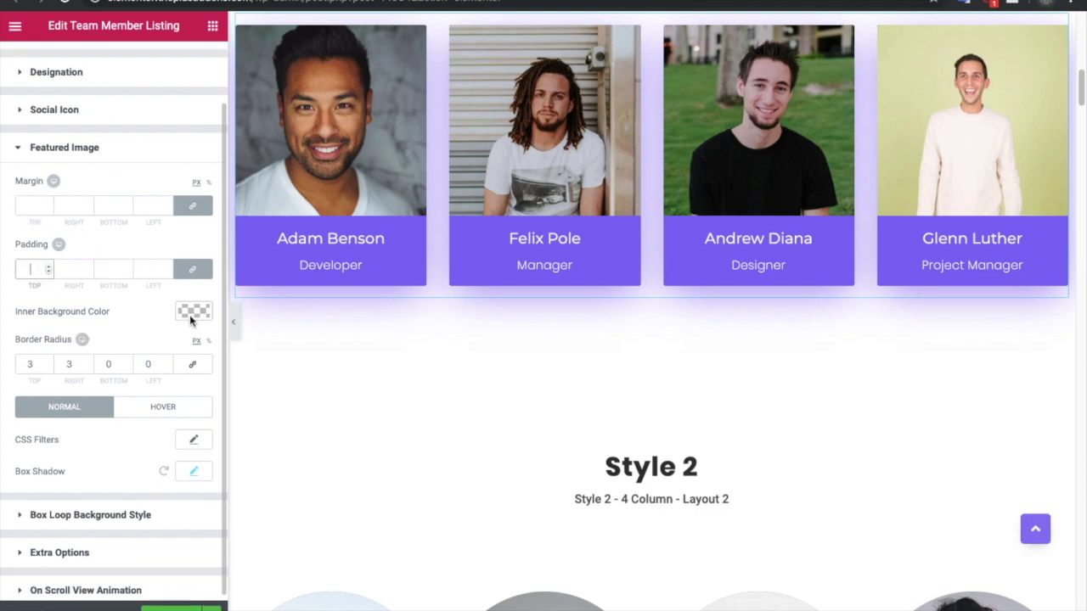
scroll(145, 344, "down", 1)
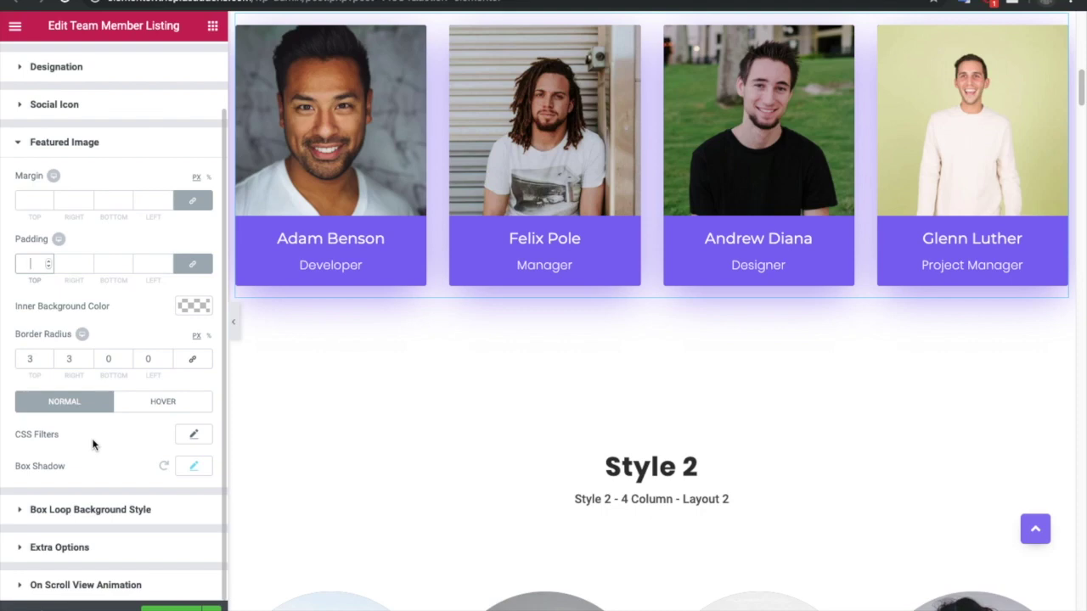
left_click(156, 405)
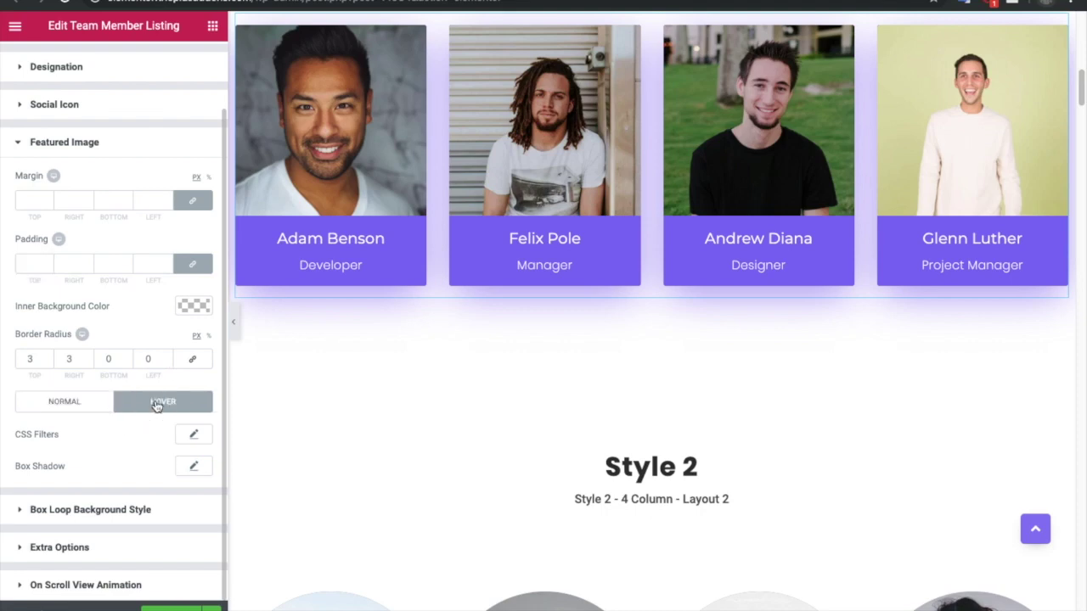
left_click(93, 411)
left_click(194, 434)
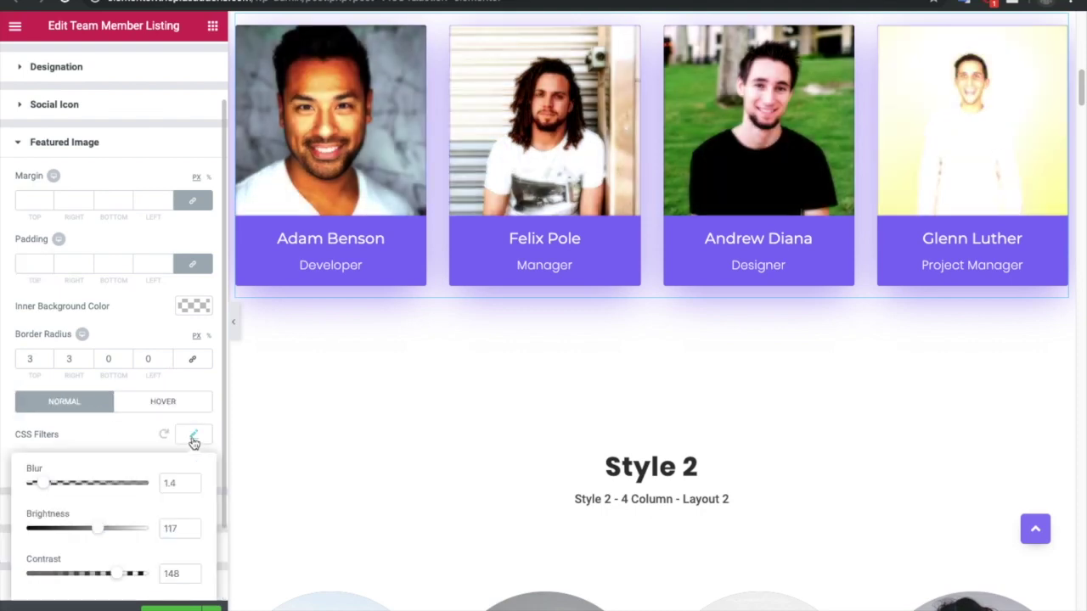
mouse_move(48, 486)
left_mouse_down()
mouse_move(127, 484)
mouse_move(31, 482)
left_mouse_up()
left_click_drag(102, 529, 31, 528)
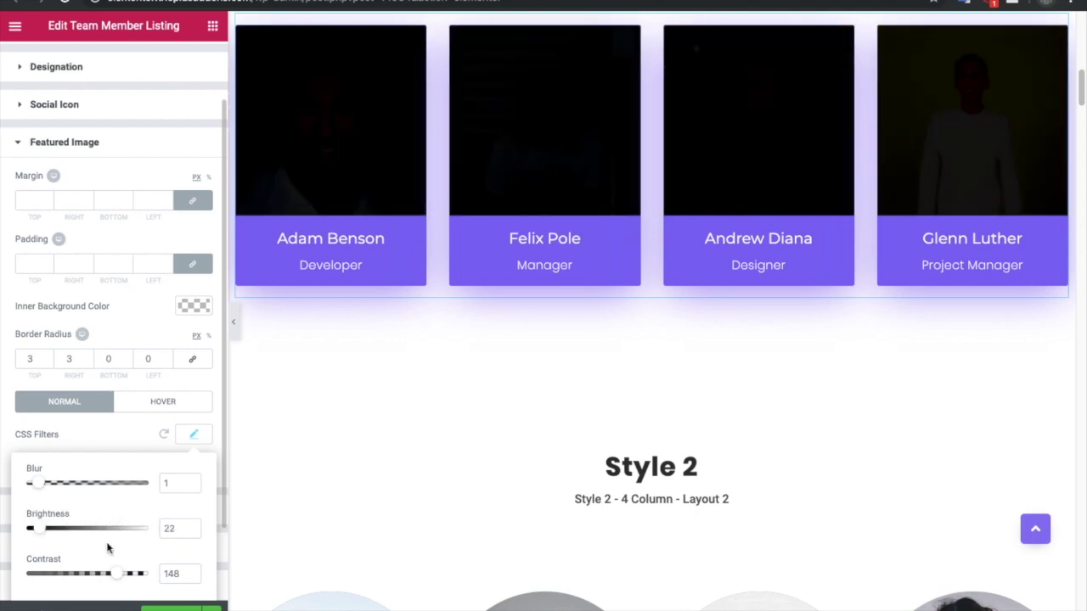
left_click(167, 435)
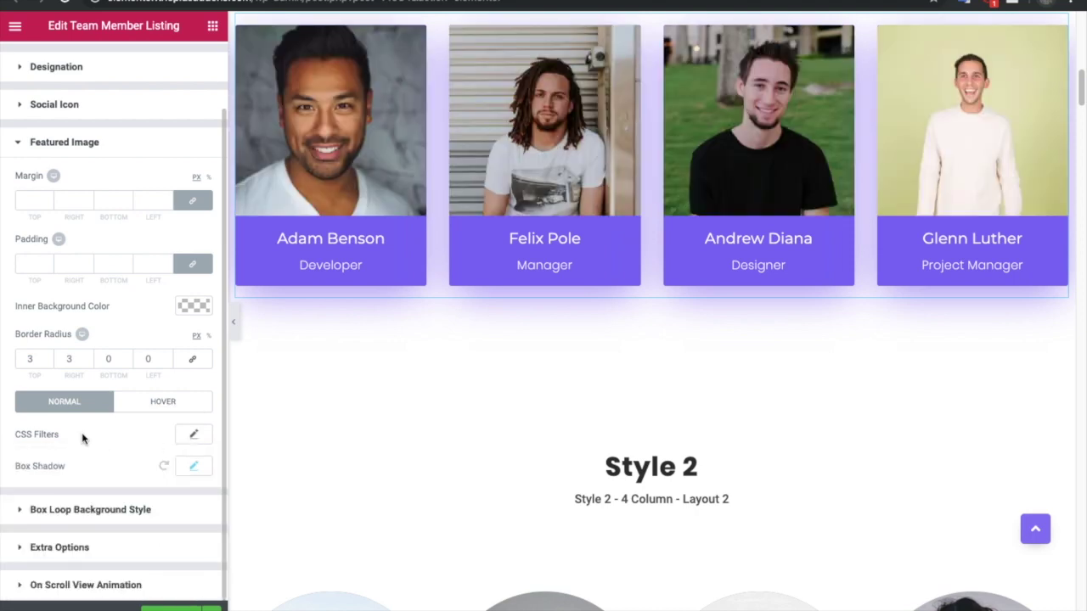
- Set a 1.9 blur CSS filter on hovered featured images
left_click(141, 404)
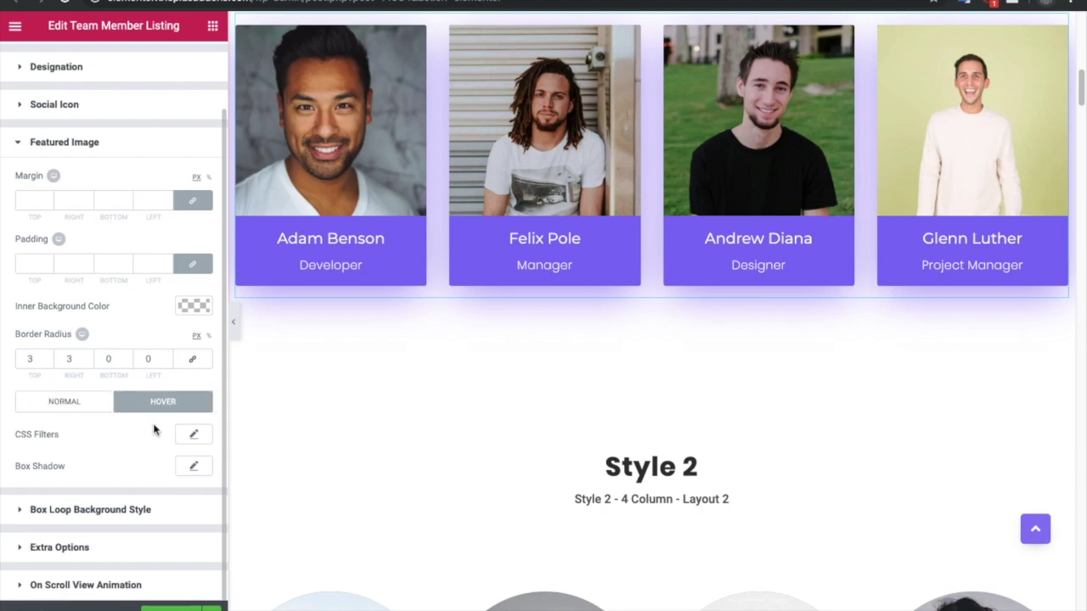
left_click(182, 438)
left_click_drag(36, 488, 51, 488)
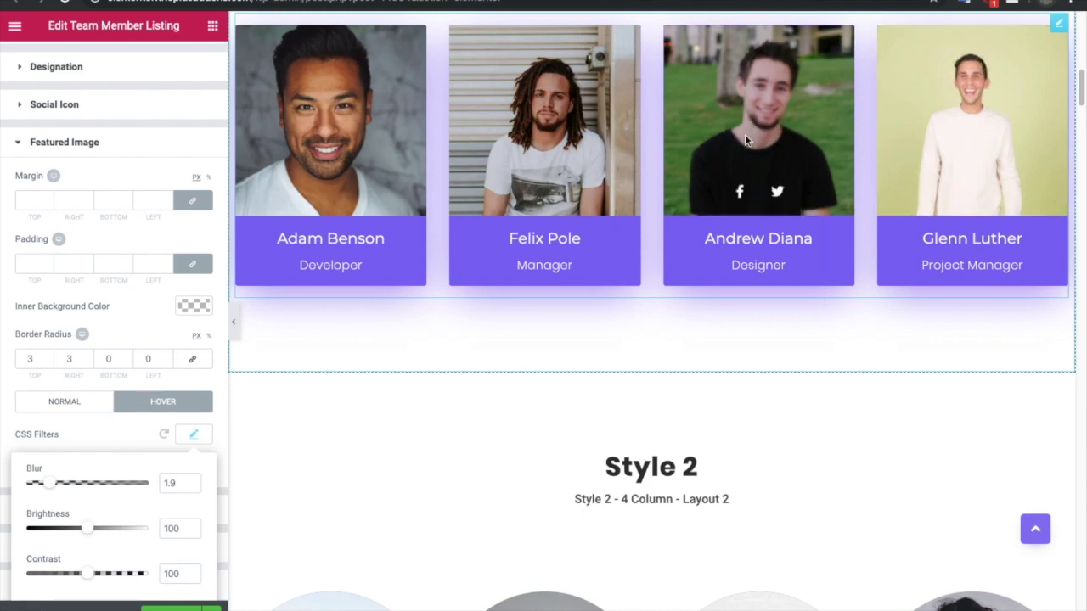
left_click(192, 435)
left_click(90, 509)
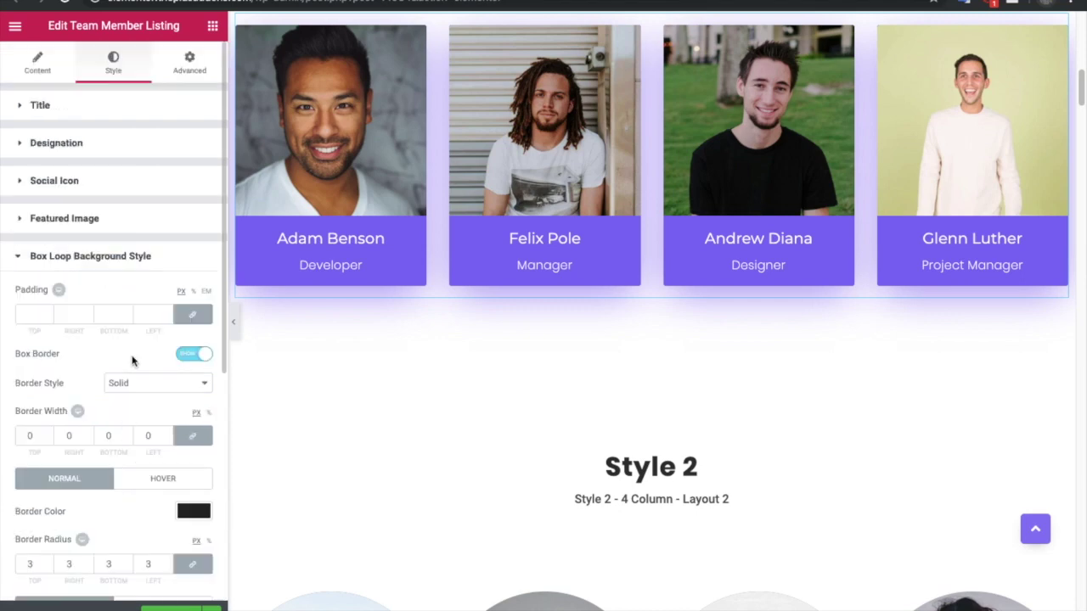
- Edit the card box's top padding, stepping it down to 14
left_click(28, 315)
type("20")
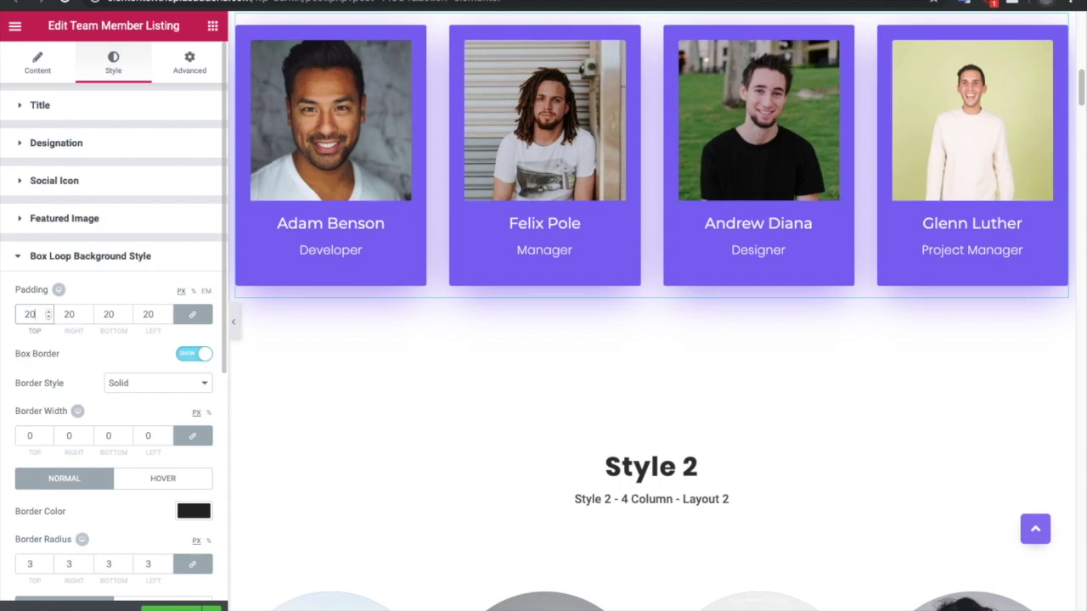
key("Down")
key("Down")
key("Down")
key("Down")
key("Down")
key("Down")
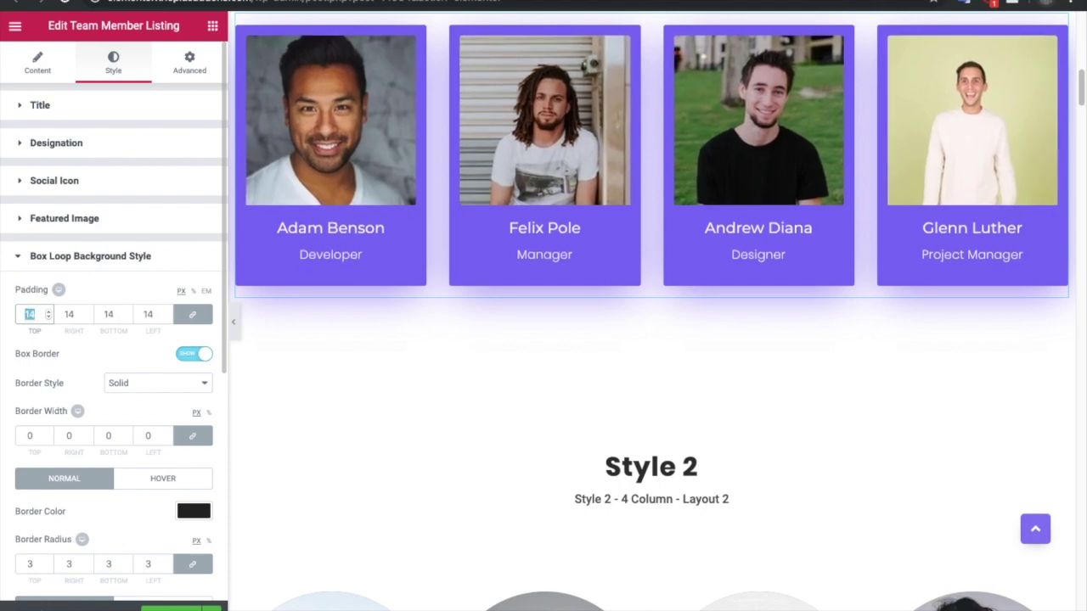
type("0")
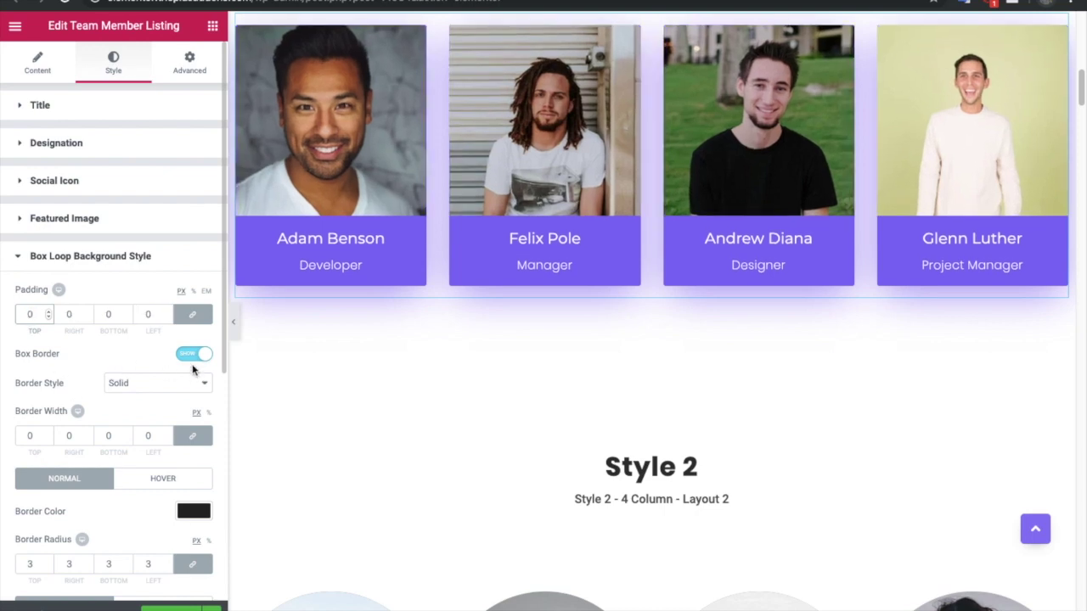
scroll(174, 378, "down", 4)
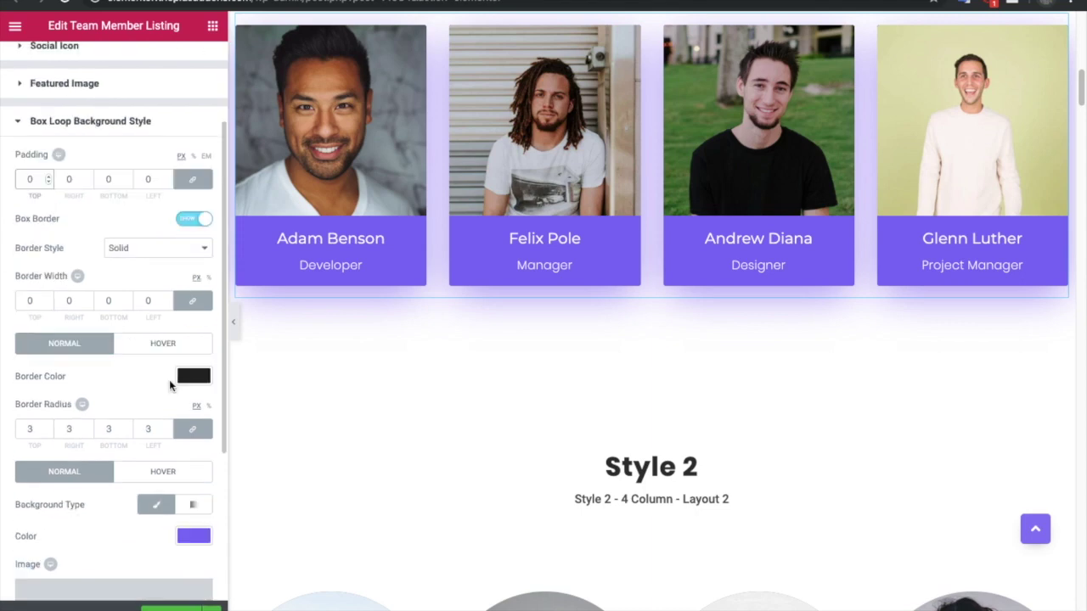
- Keep the card border style Solid and review its Normal and Hover border settings
left_click(141, 247)
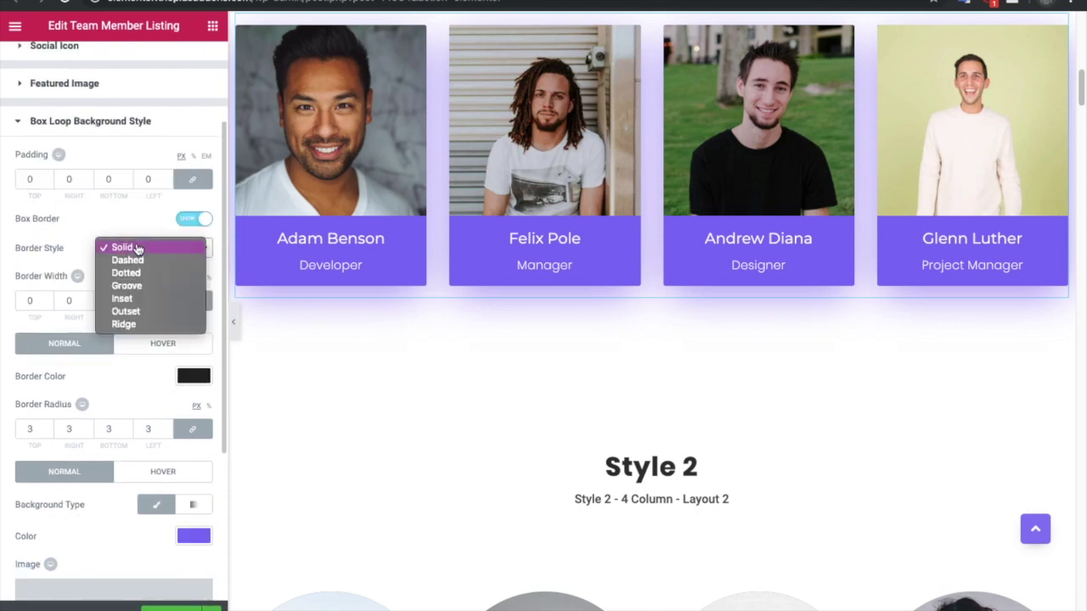
left_click(137, 248)
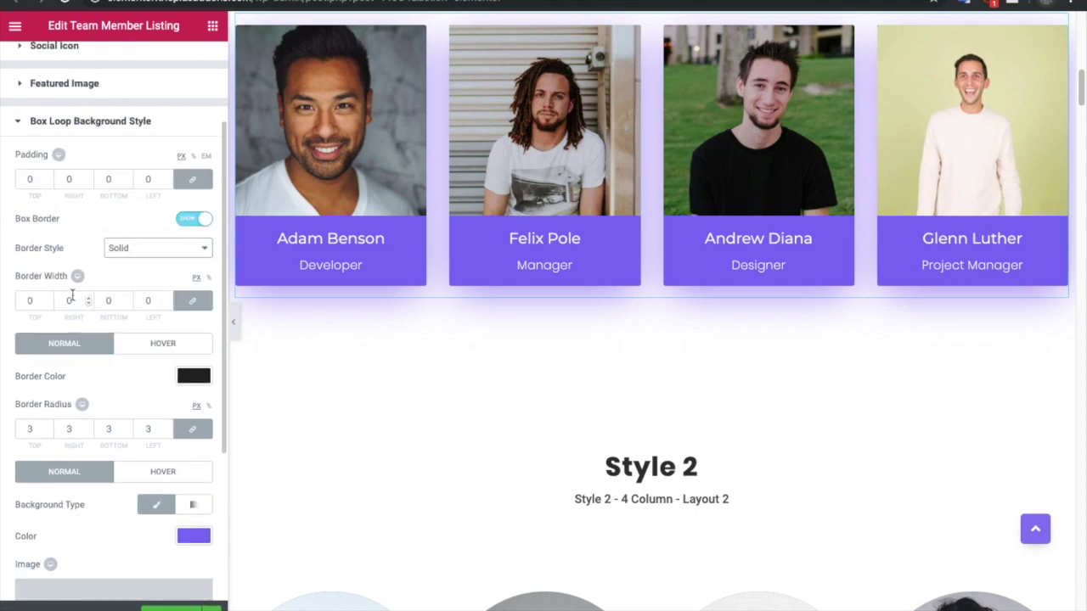
double_click(29, 301)
scroll(95, 344, "down", 1)
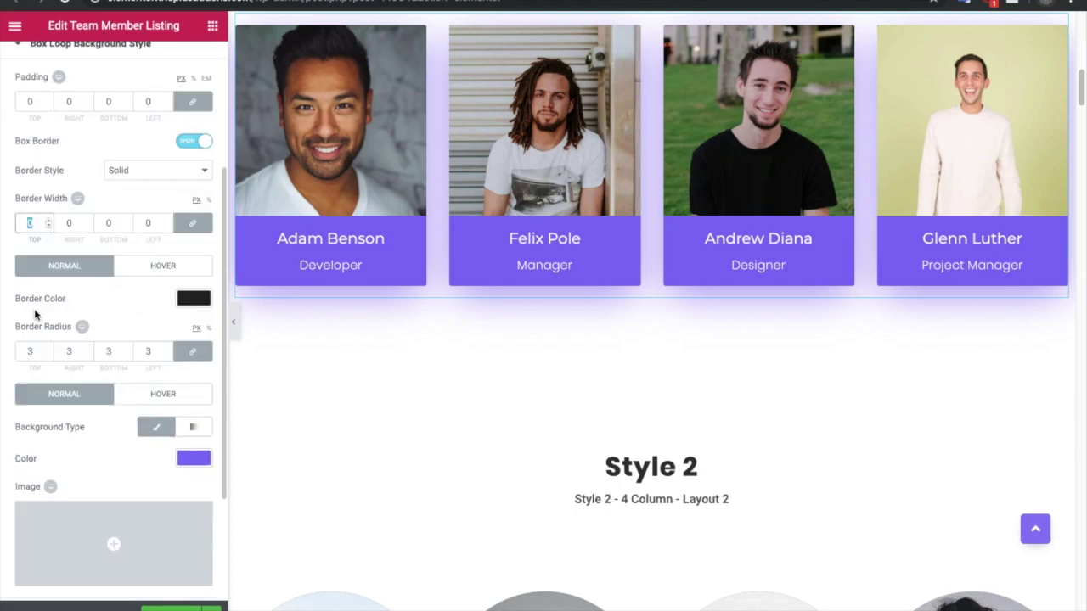
left_click(153, 268)
left_click(106, 272)
- Check the hover background, keep the normal purple background, and expand Extra Options
scroll(115, 416, "down", 2)
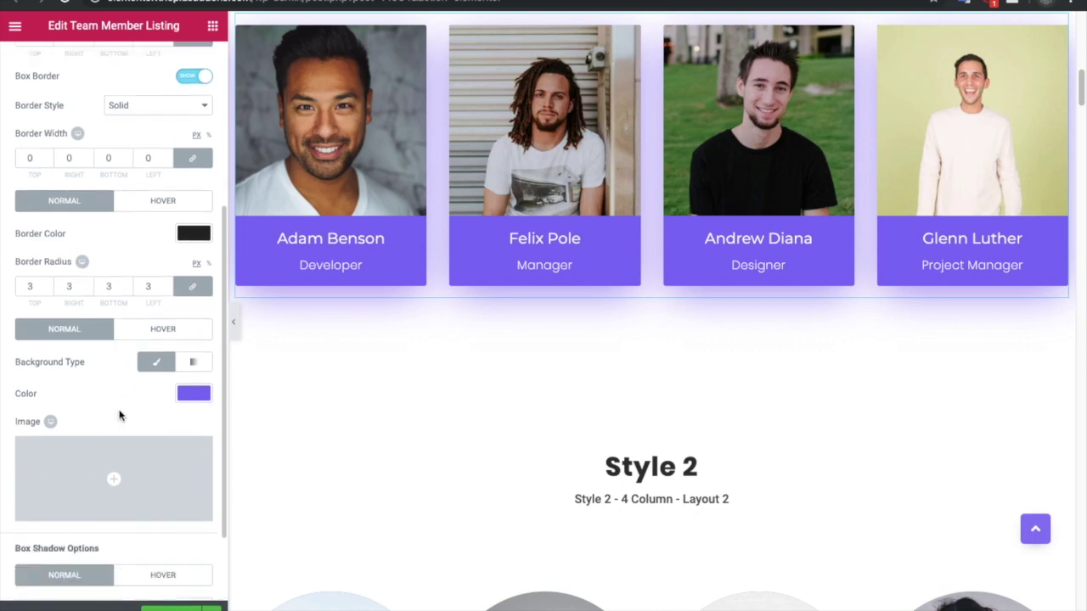
left_click(145, 333)
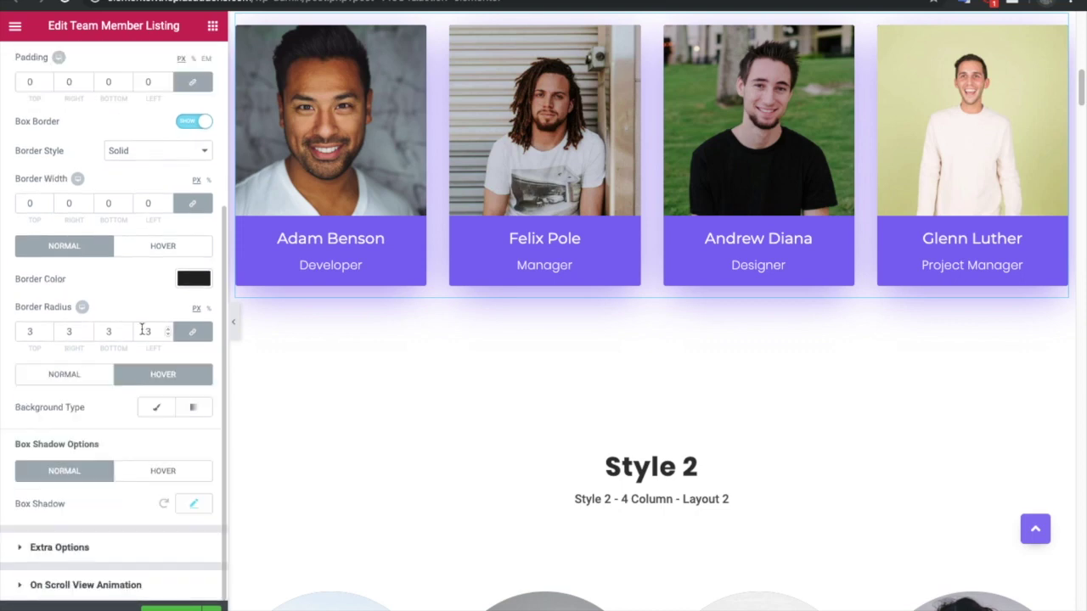
left_click(73, 384)
scroll(94, 424, "down", 4)
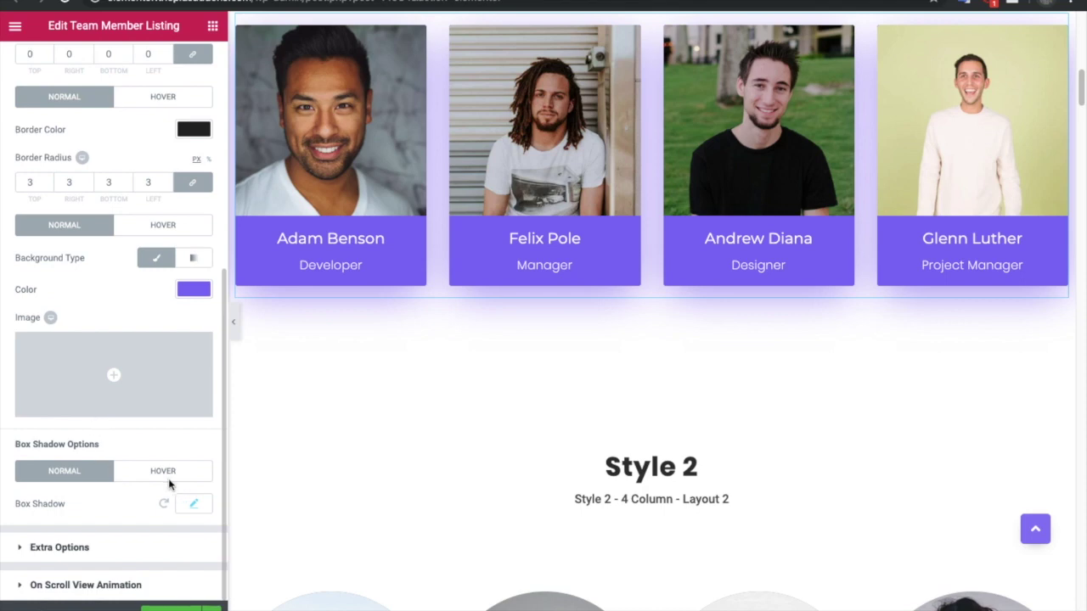
left_click(71, 554)
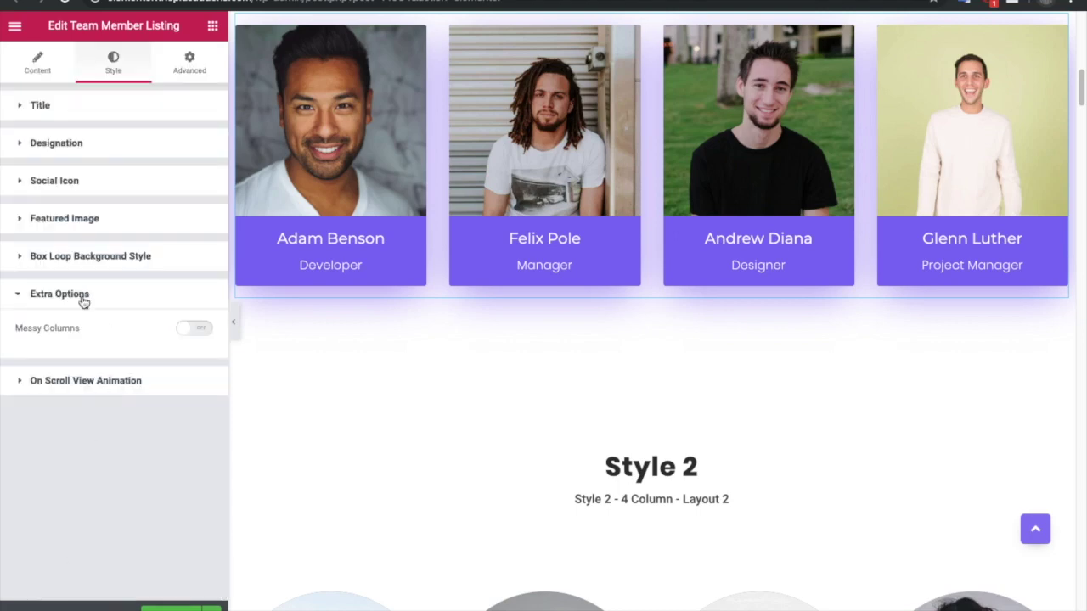
- Turn on Messy Columns so the team cards sit at staggered heights
left_click(187, 330)
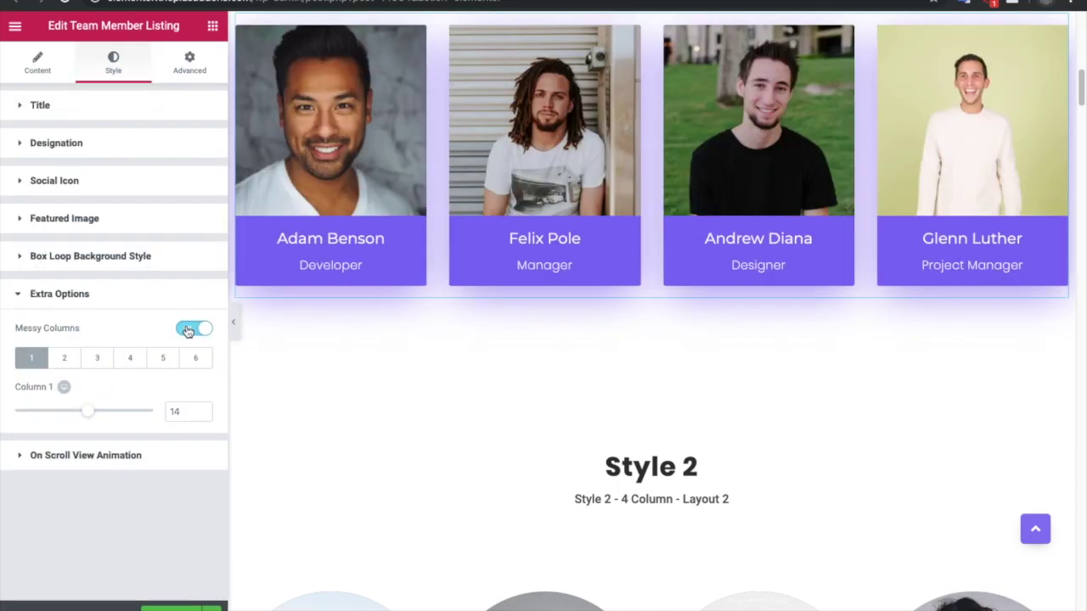
scroll(438, 272, "up", 2)
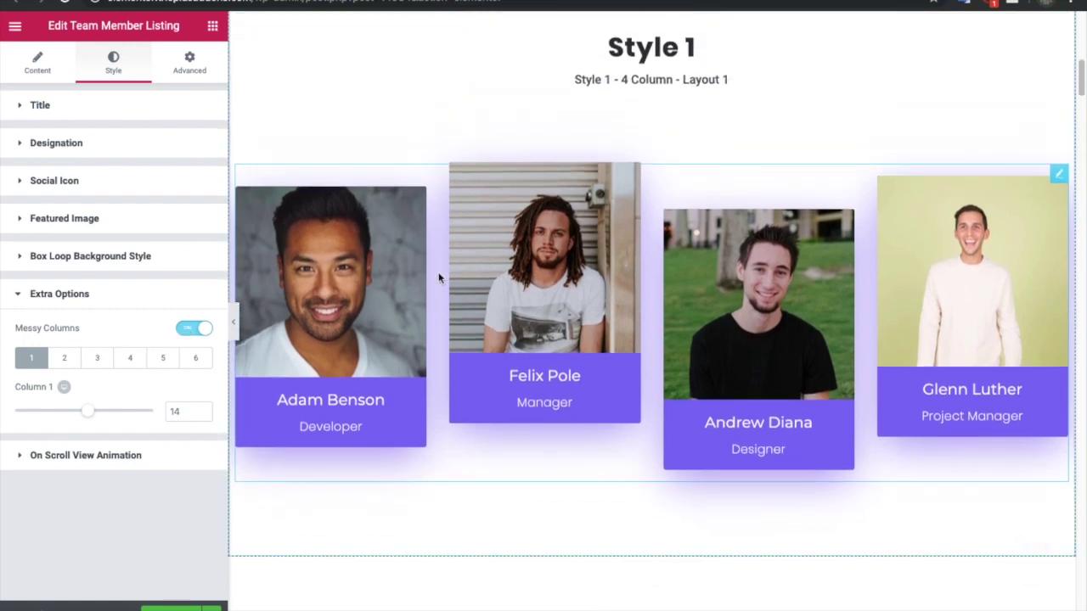
left_click(65, 363)
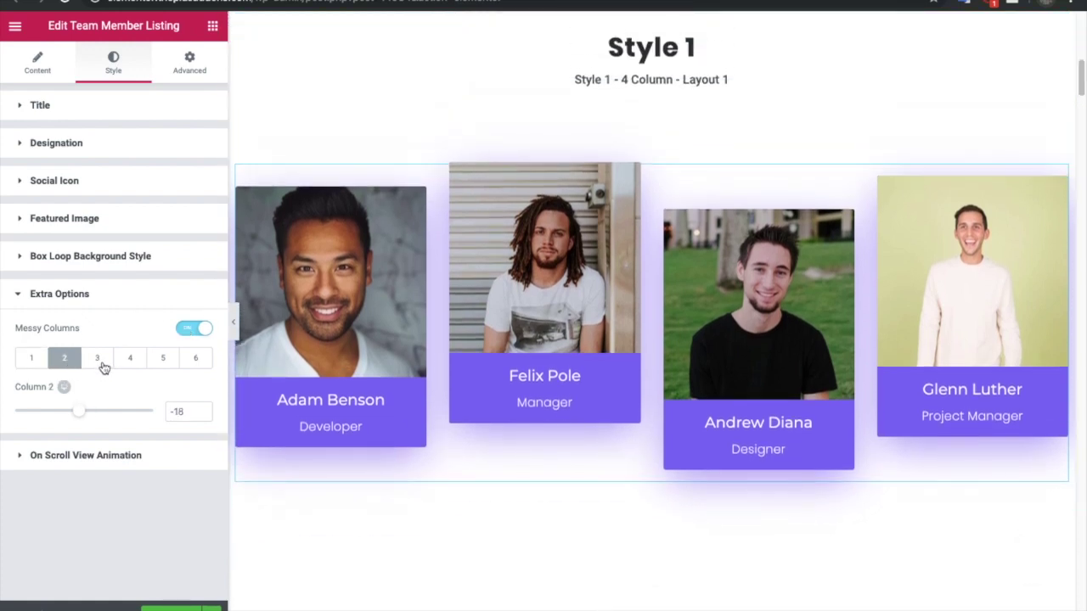
left_click(100, 363)
left_click(34, 357)
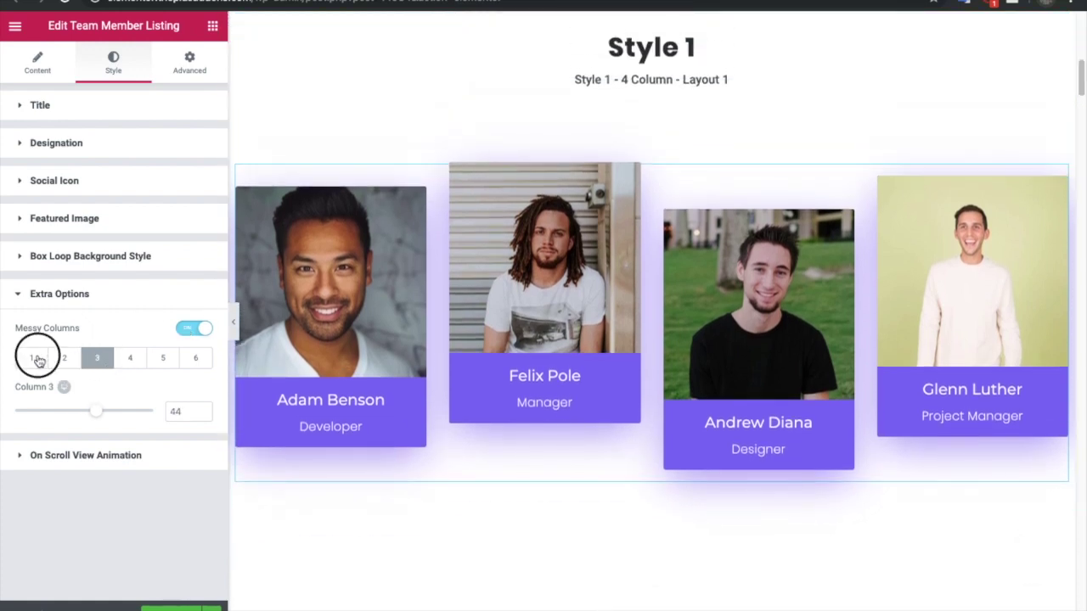
- Review the Column 1–6 offsets, including 14, -18 and 44 for columns 1–3
left_click(167, 408)
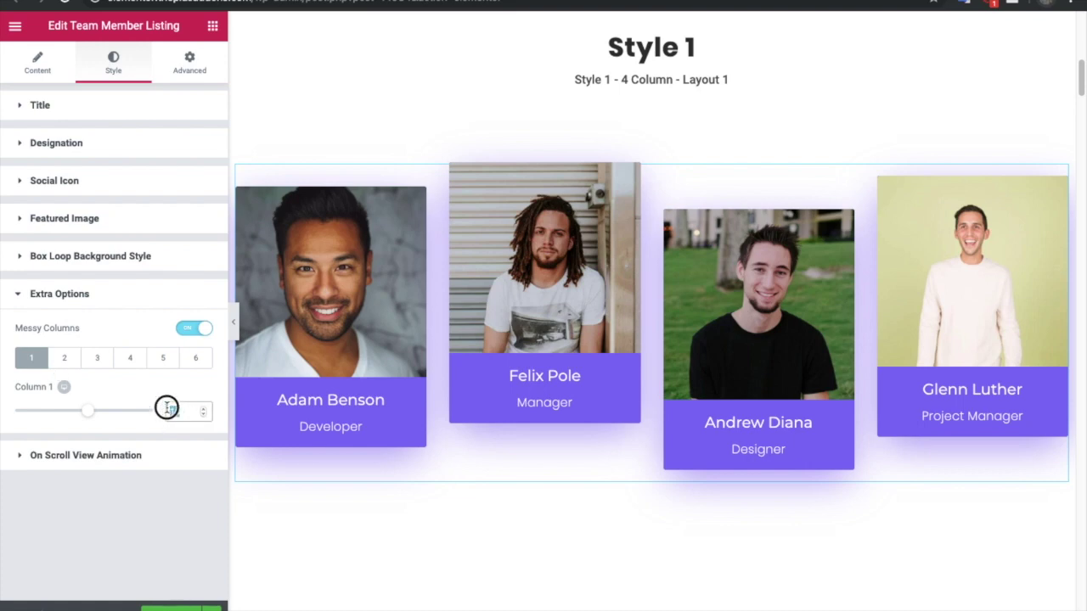
left_click(73, 365)
left_click(96, 366)
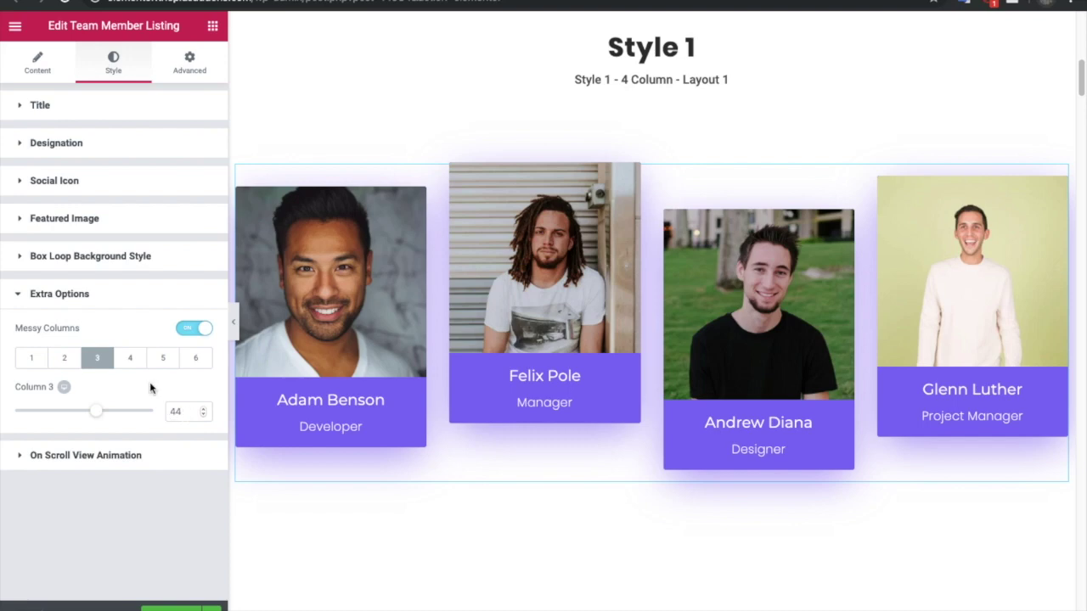
left_click(133, 360)
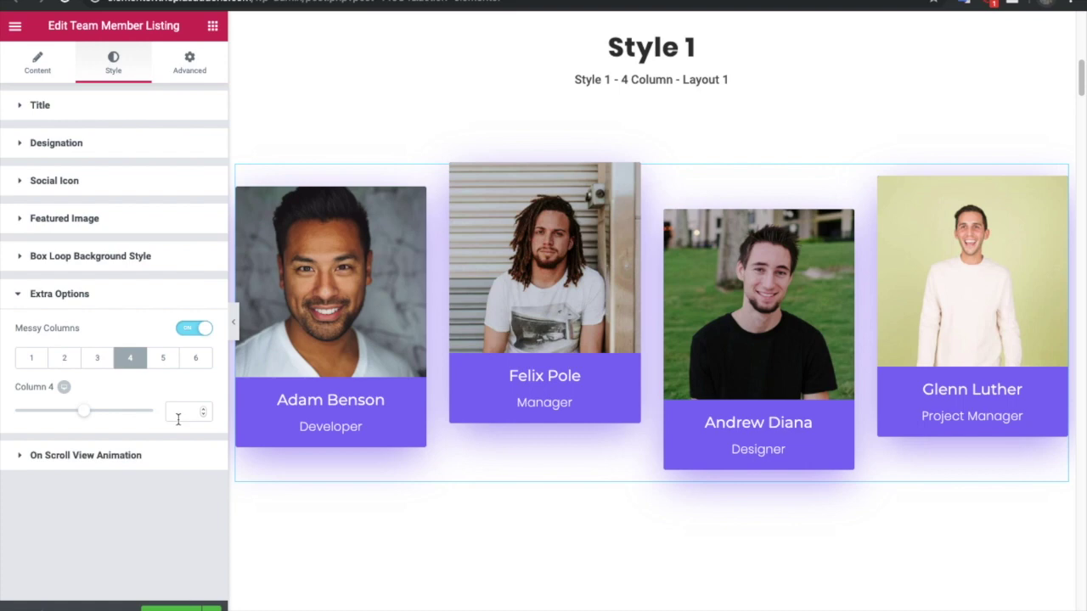
left_click(25, 360)
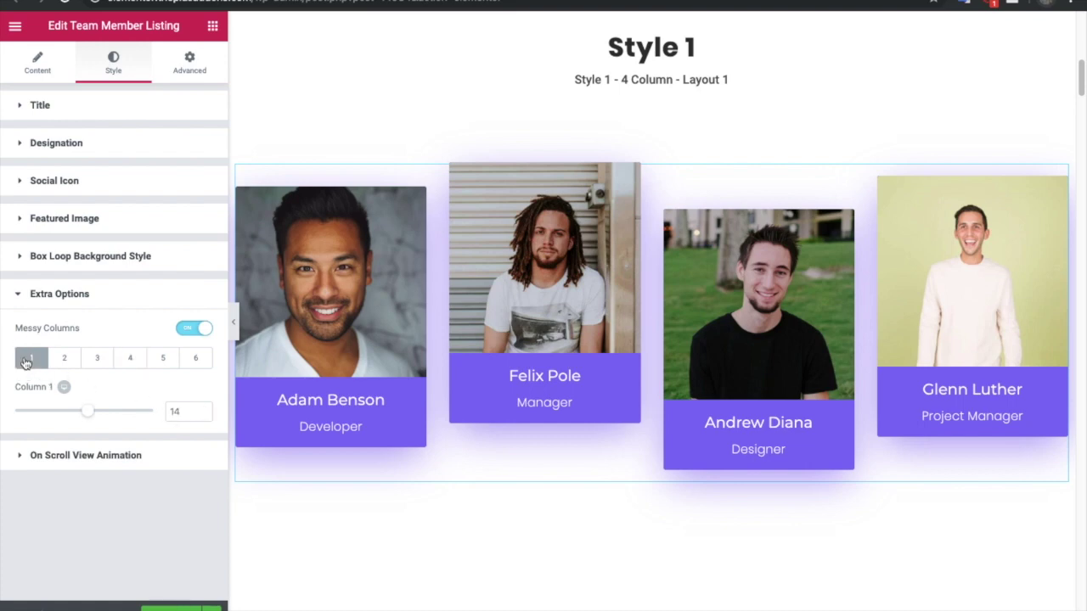
left_click(158, 359)
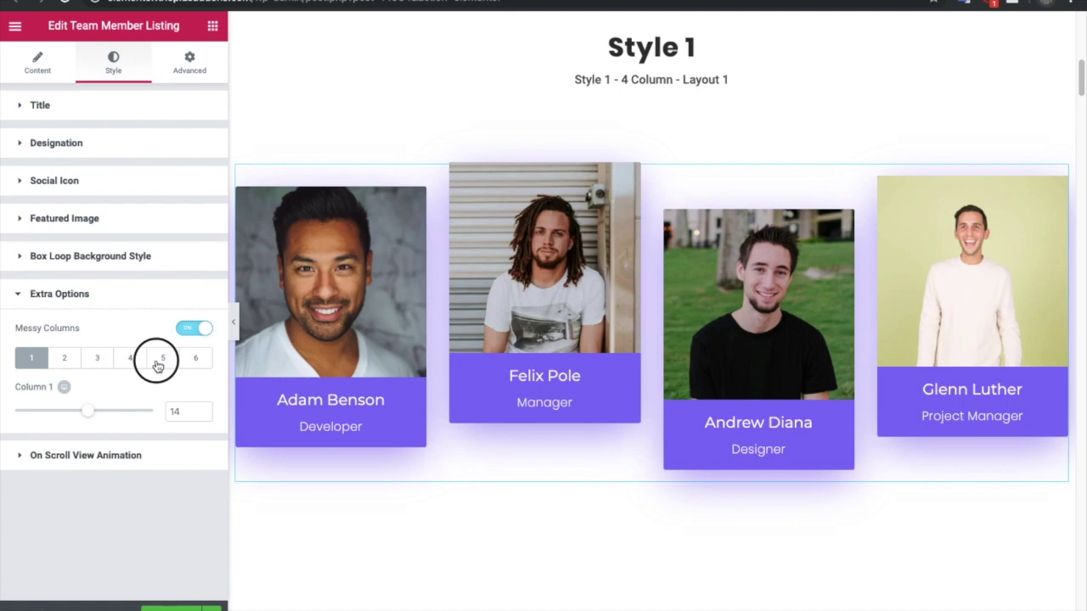
left_click(195, 359)
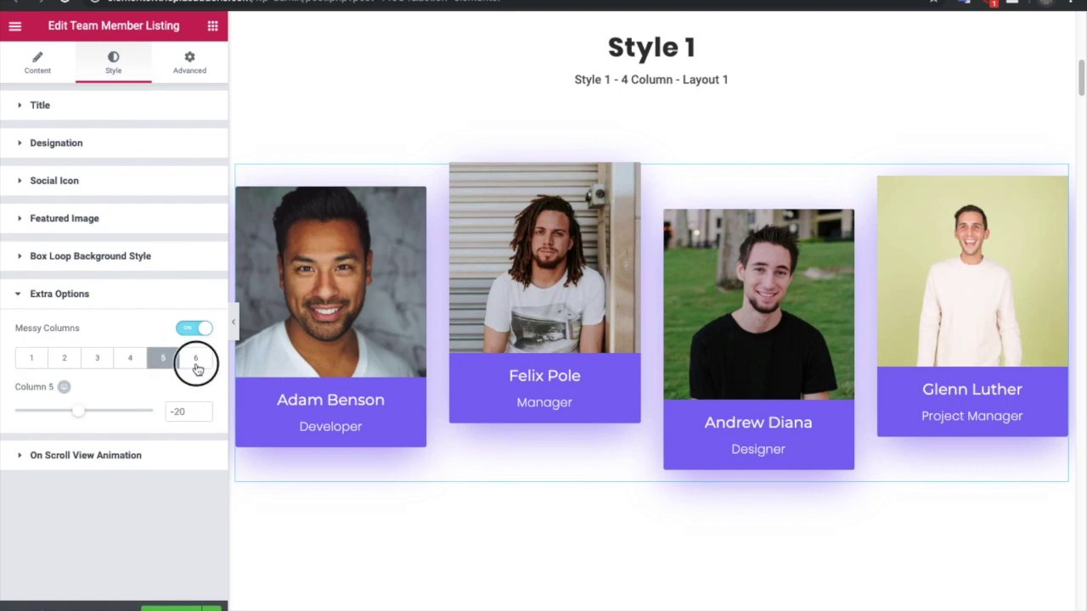
left_click(161, 364)
left_click(32, 362)
- Set column 1's offset for mobile and preview the staggered cards at phone width
left_click(64, 387)
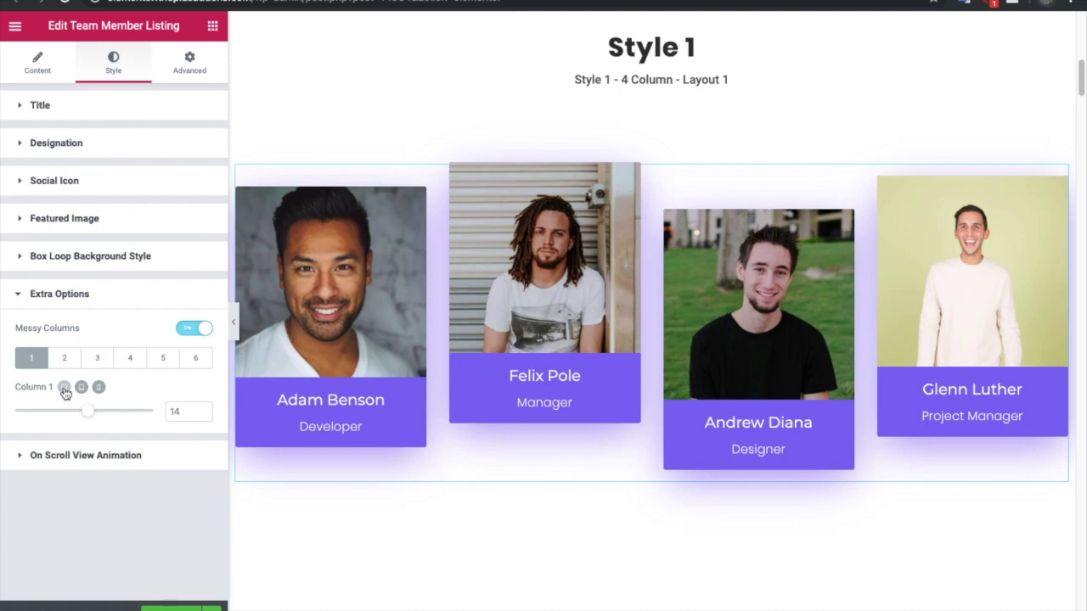
left_click(99, 387)
left_click(64, 388)
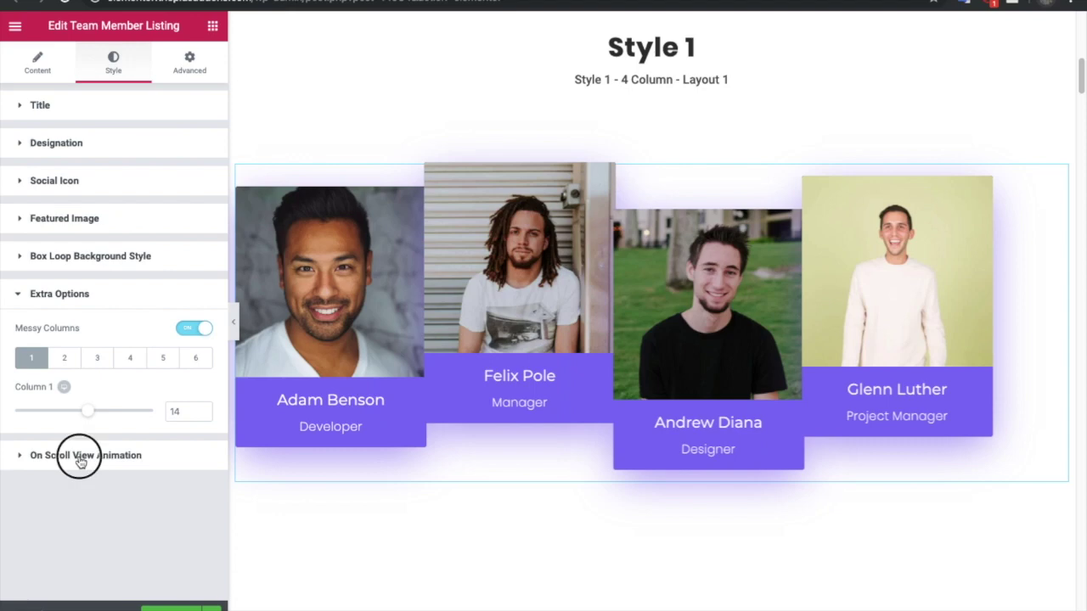
left_click(32, 61)
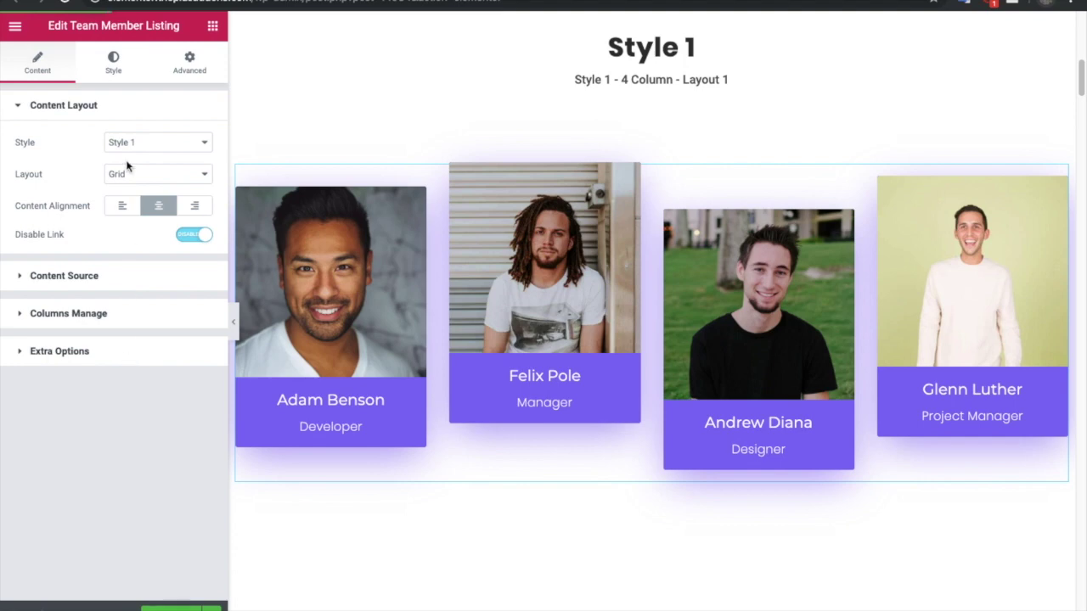
- Change the listing layout to Carousel and expand Content Source and Extra Options
left_click(126, 177)
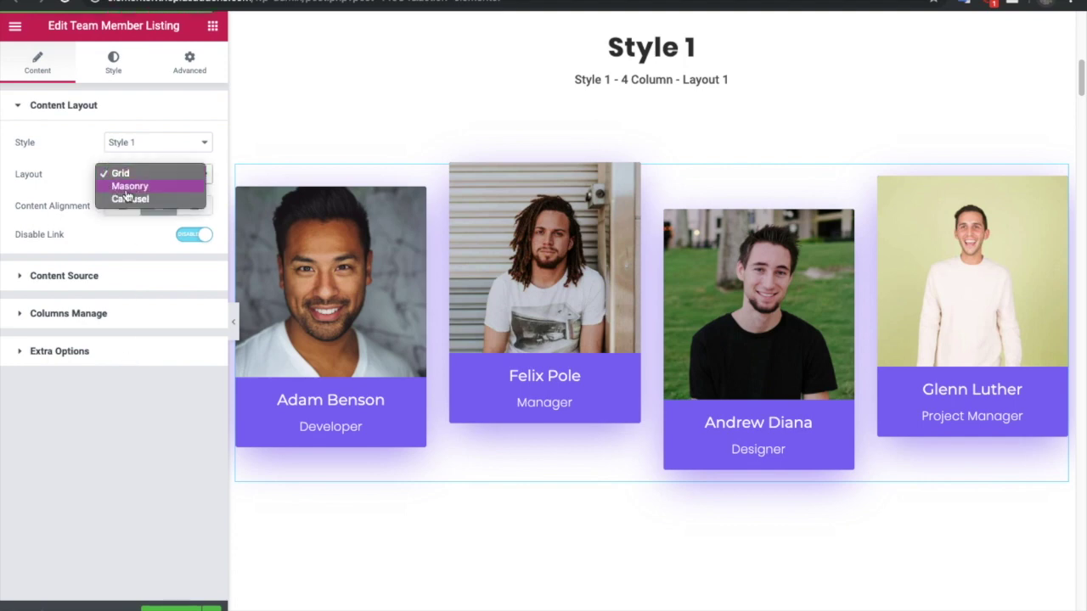
left_click(129, 200)
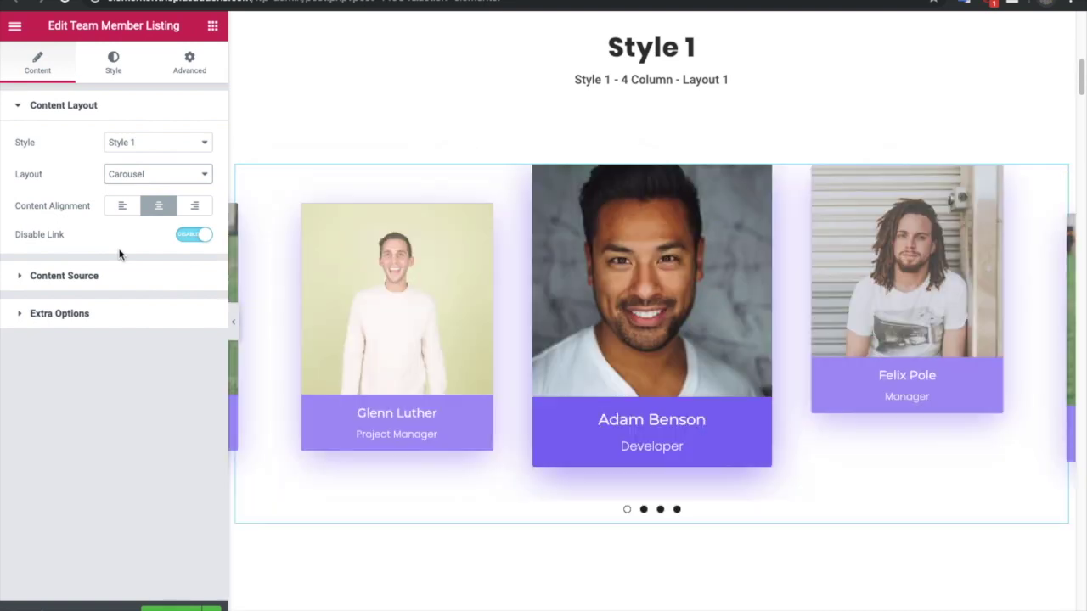
left_click(102, 273)
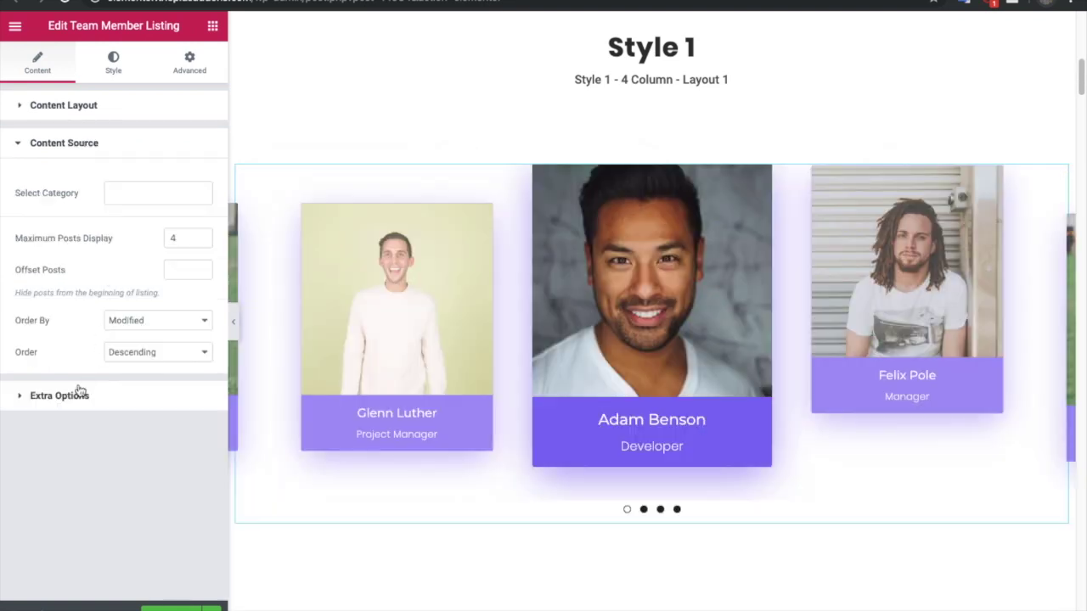
left_click(80, 398)
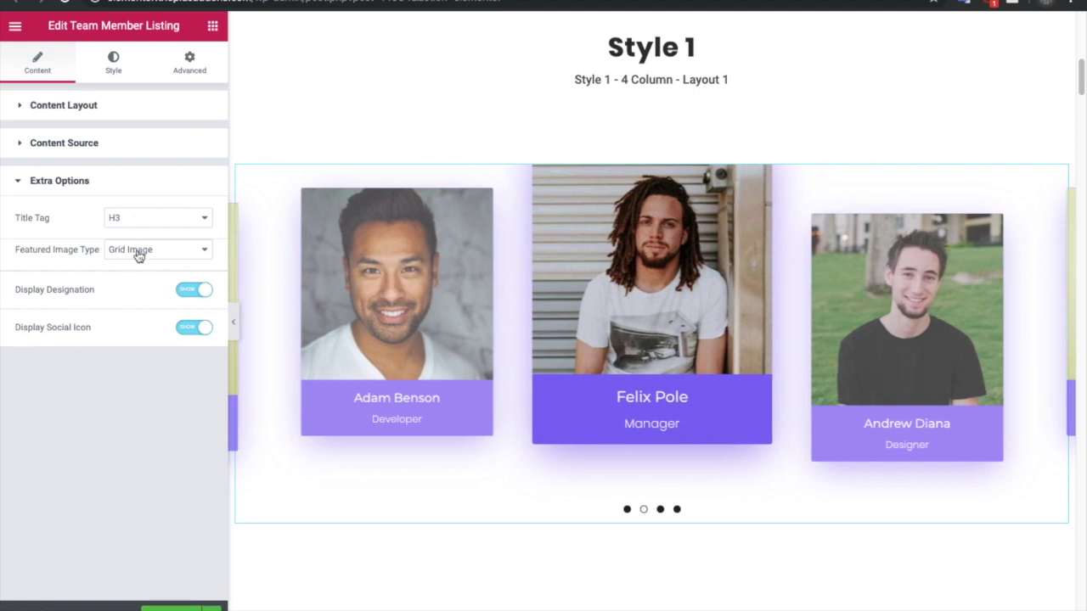
- Try Full Image as the featured image type, then settle back on Grid Image
left_click(138, 250)
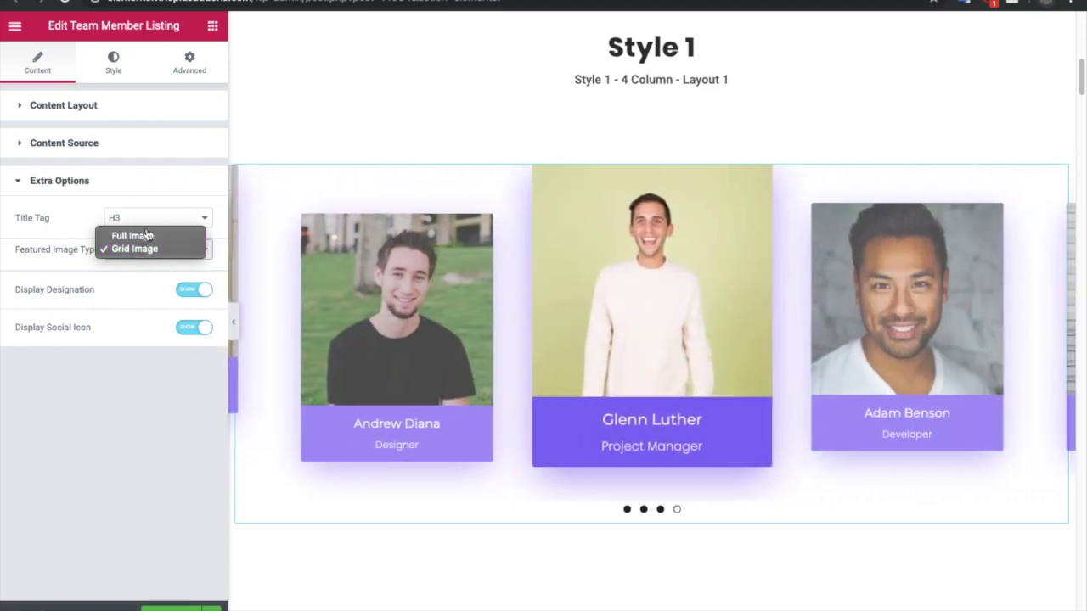
left_click(135, 236)
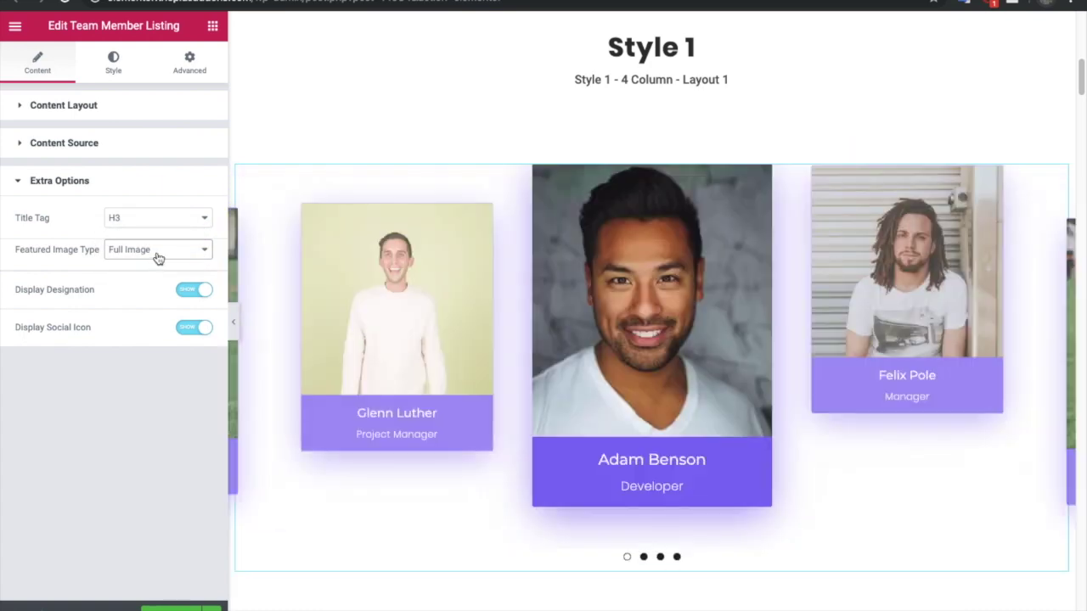
left_click(158, 258)
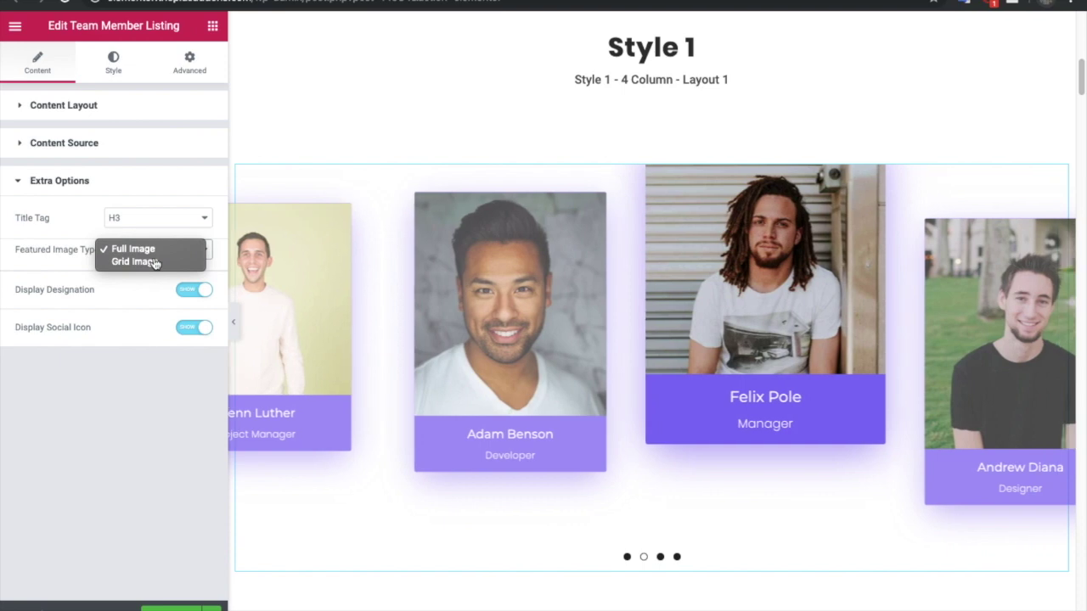
left_click(142, 262)
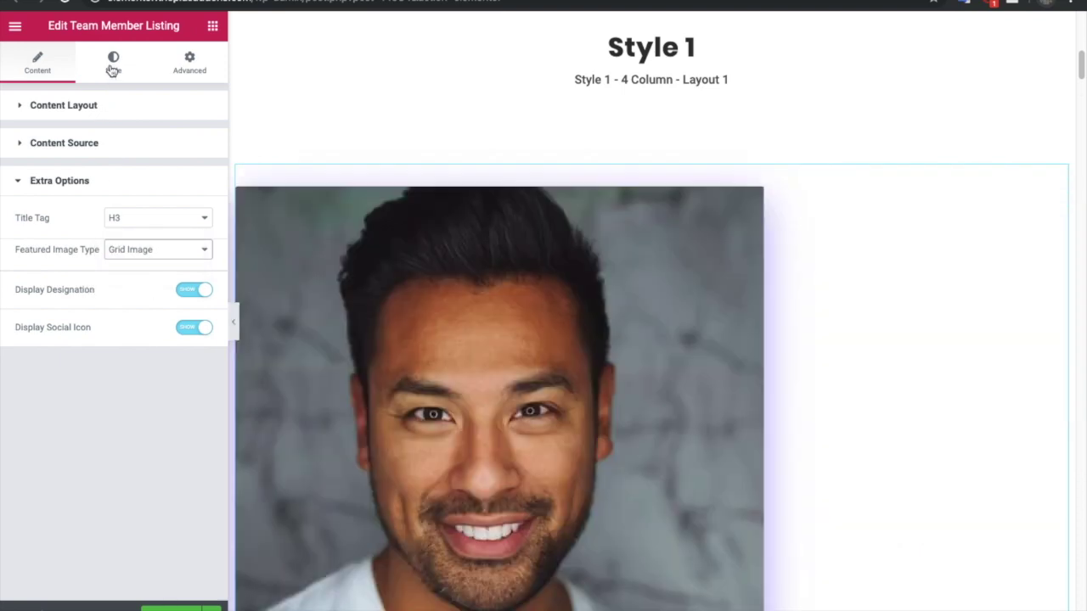
left_click(112, 65)
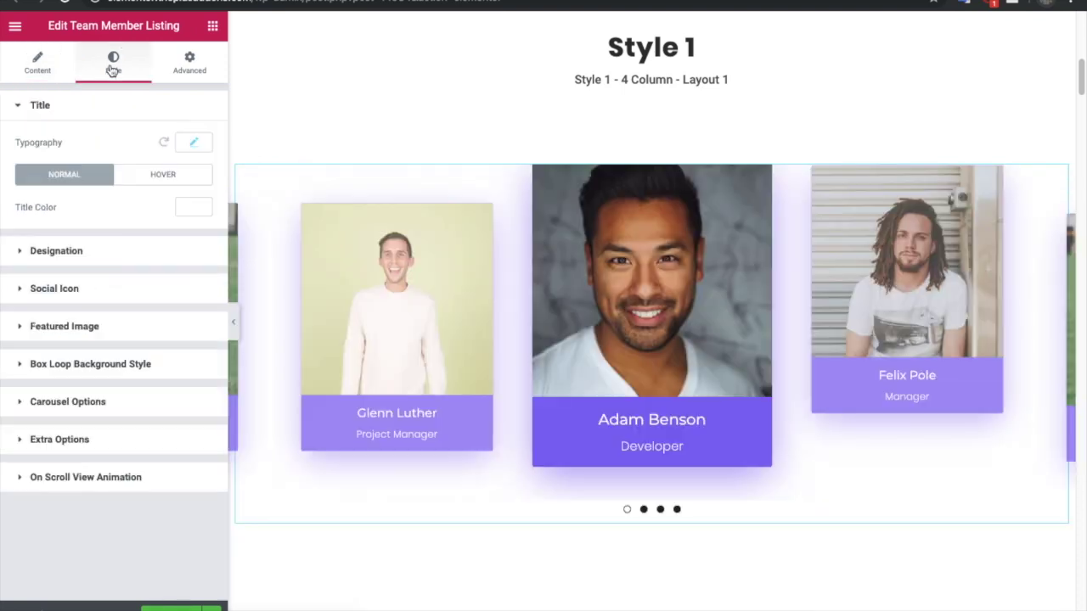
- Expand Carousel Options and keep the Slider Mode horizontal
left_click(53, 404)
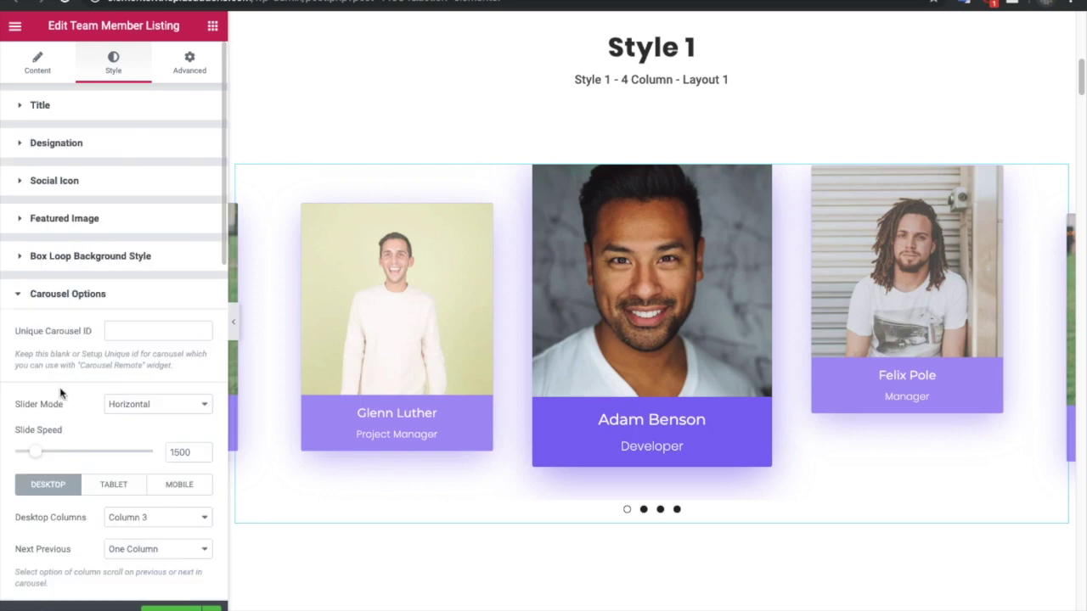
scroll(68, 382, "down", 3)
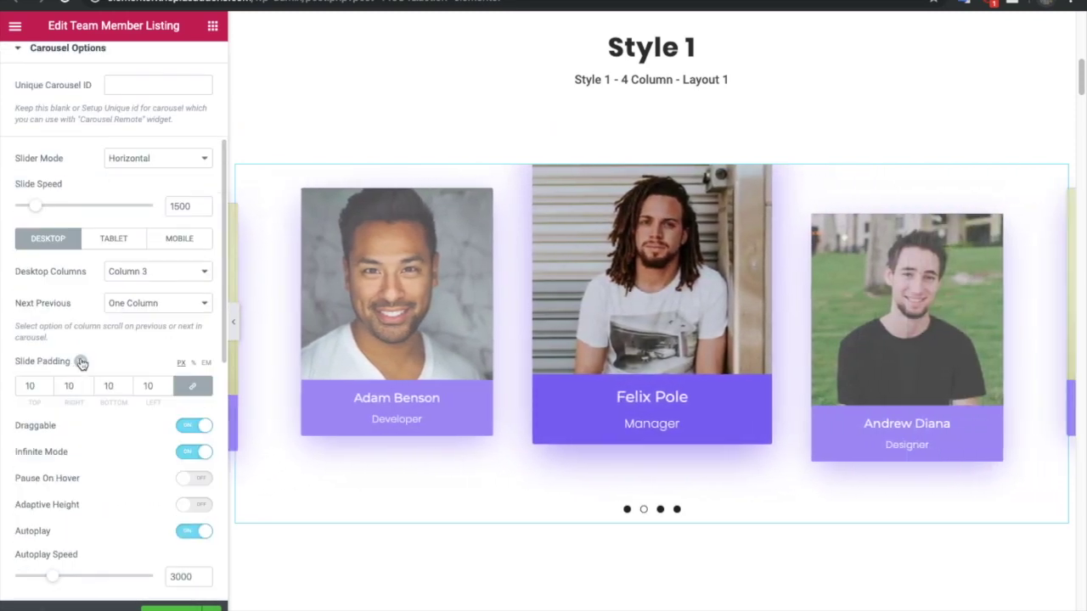
left_click(141, 160)
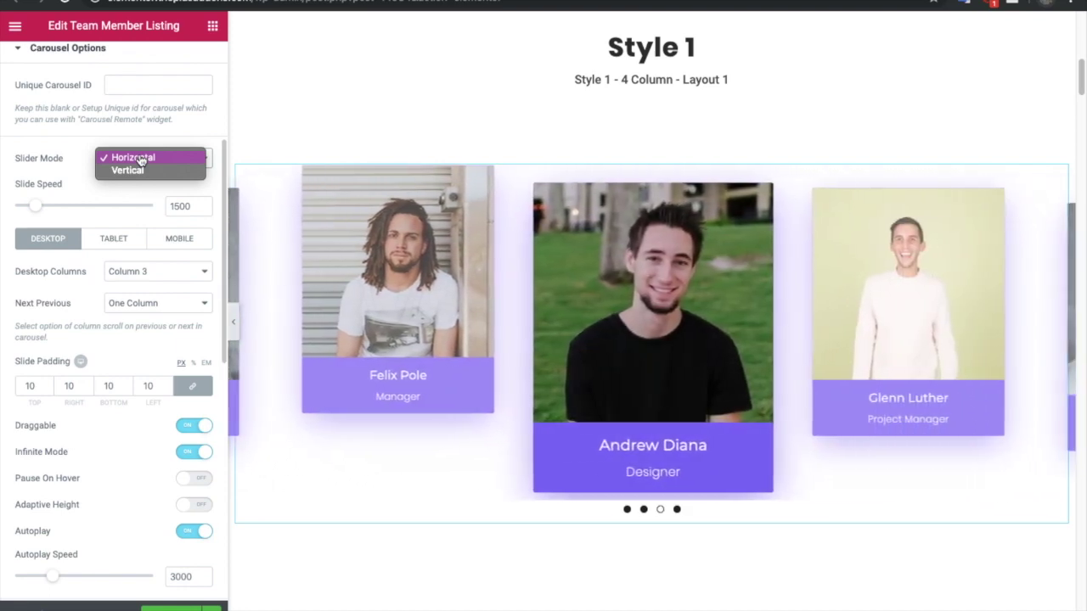
left_click(139, 159)
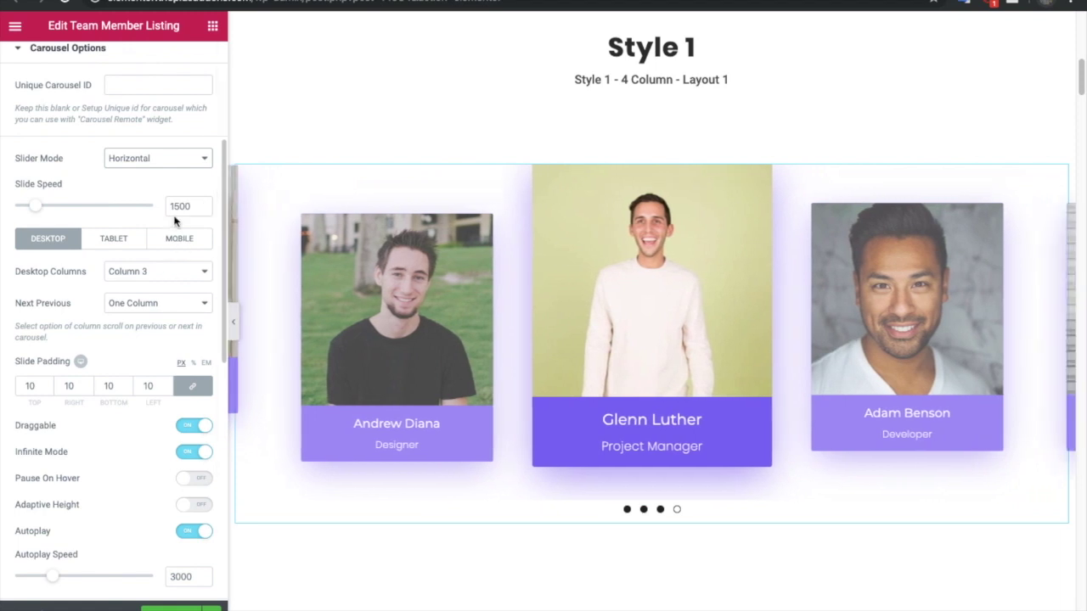
- Keep three desktop columns and review the tablet and mobile column settings
scroll(145, 335, "down", 1)
scroll(132, 346, "down", 1)
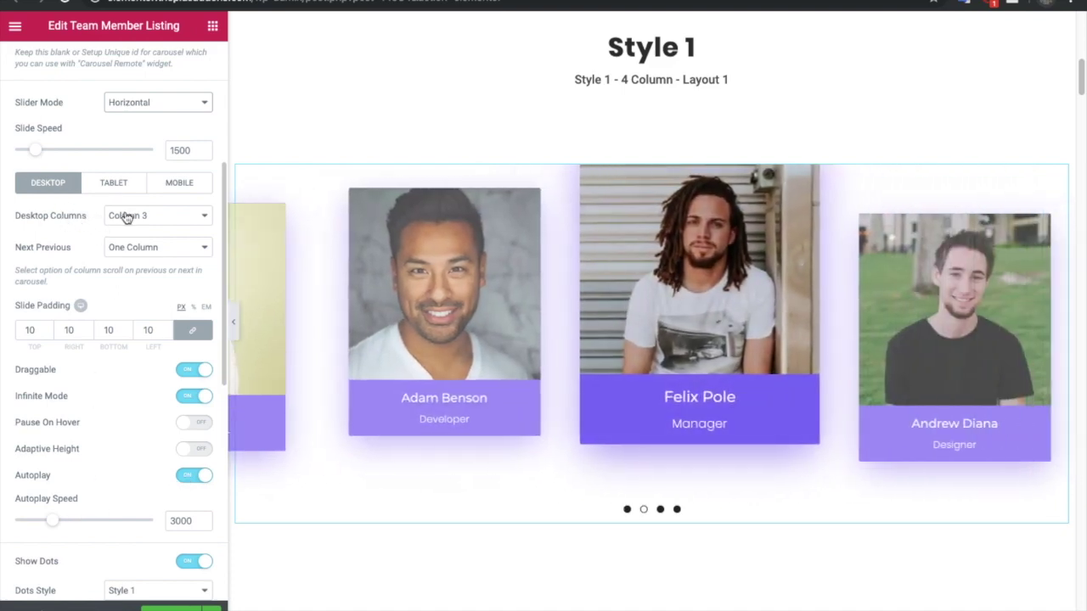
left_click(124, 216)
left_click(126, 215)
left_click(112, 183)
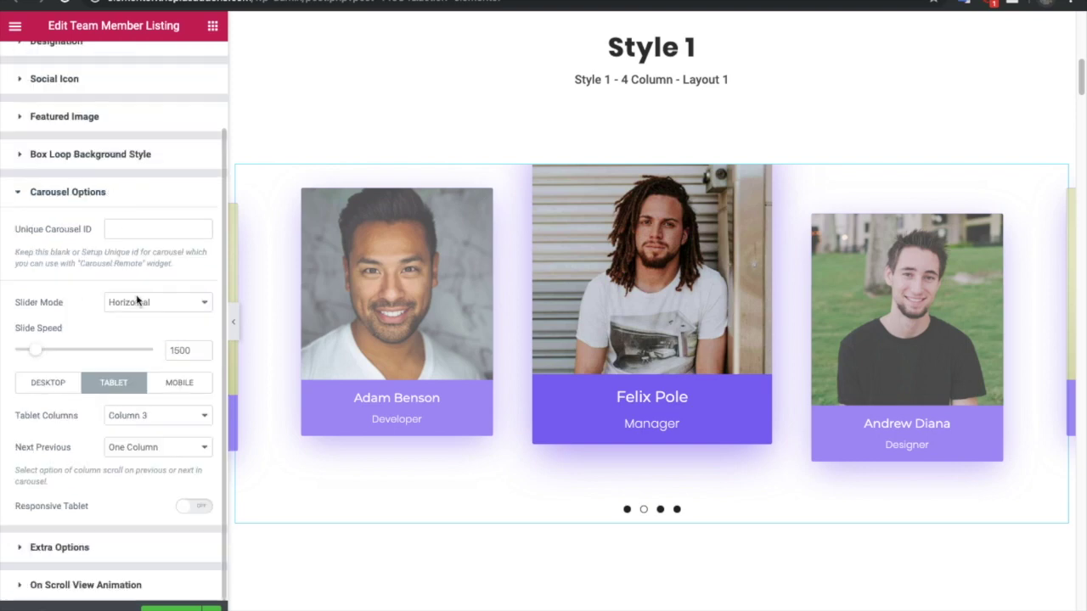
left_click(181, 382)
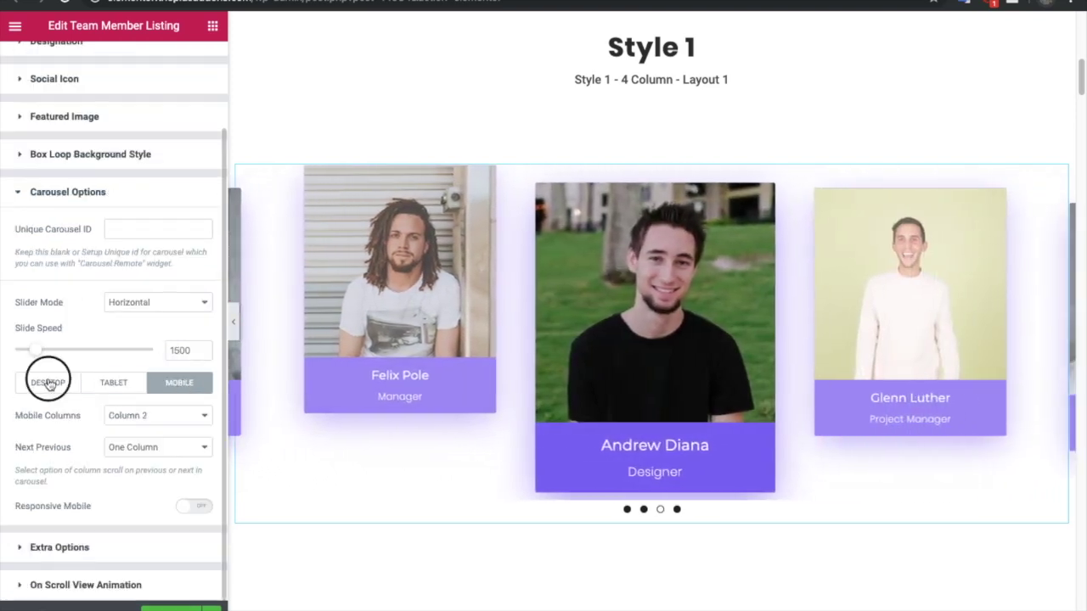
left_click(46, 382)
- Try stepping all visible columns per slide, then revert to stepping one column
scroll(121, 375, "down", 5)
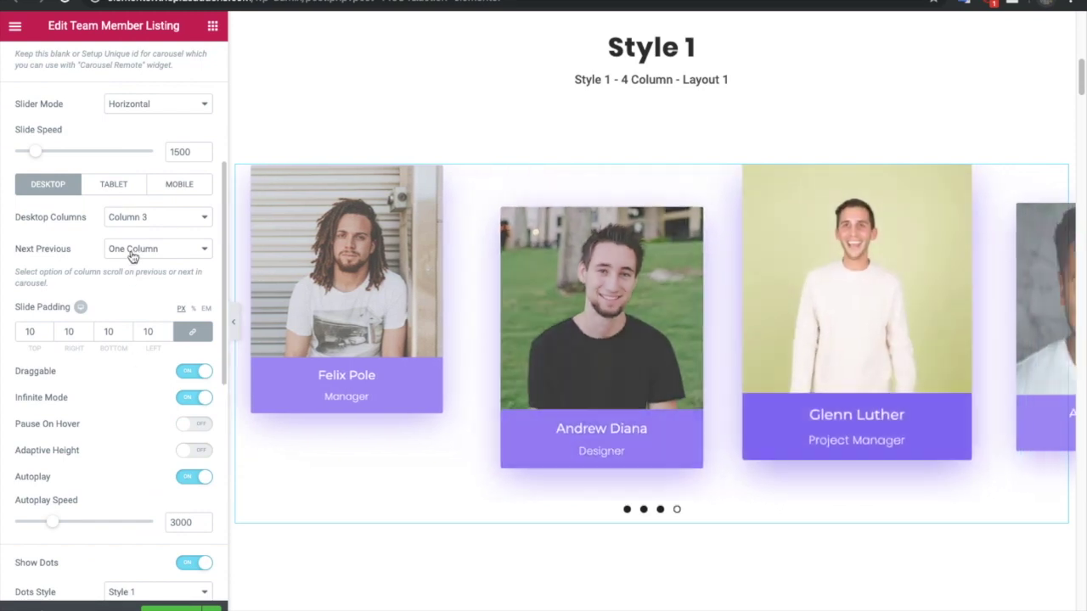
left_click(132, 255)
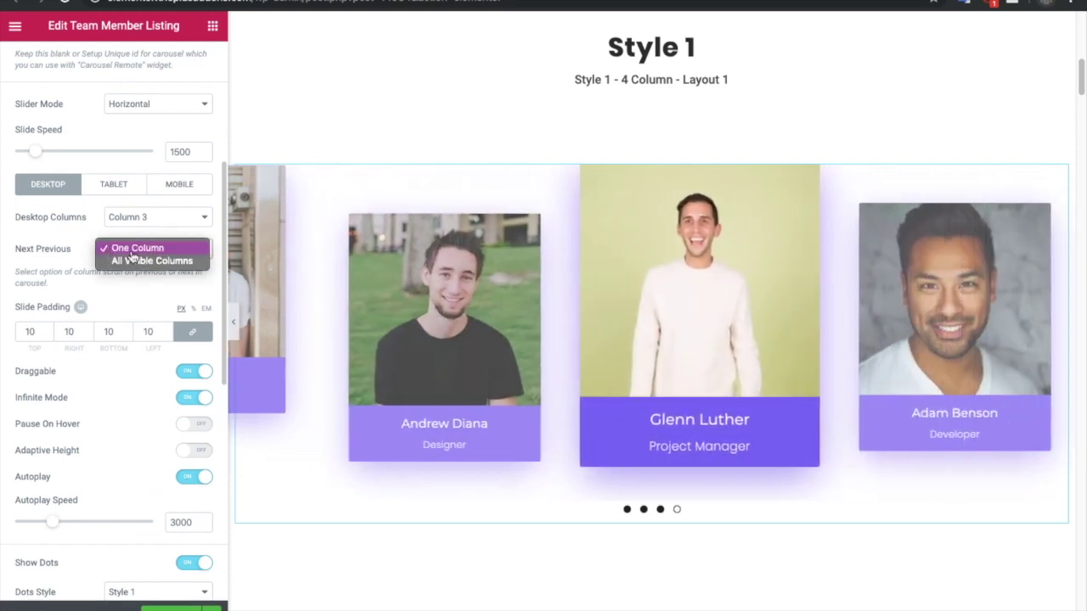
left_click(129, 261)
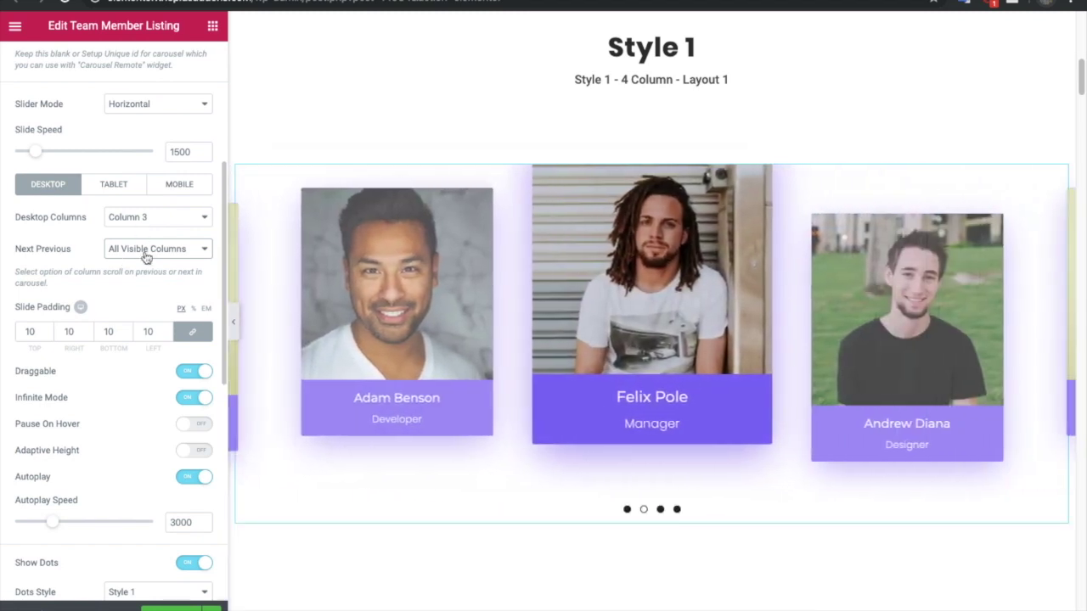
left_click(146, 254)
left_click(146, 236)
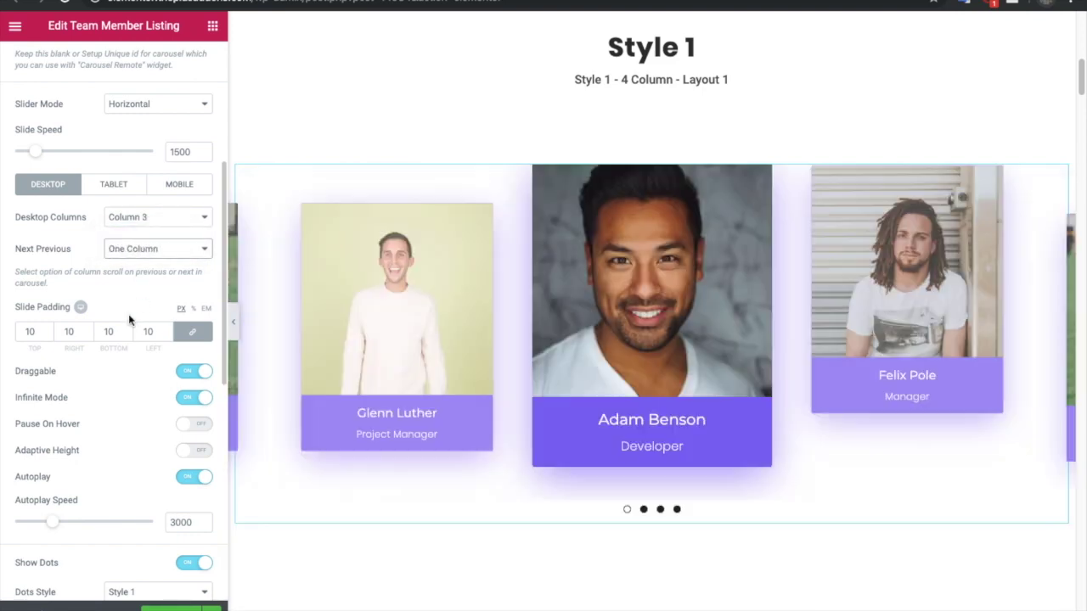
- Keep the slide padding at 10 px and turn on the carousel's navigation arrows
scroll(68, 340, "down", 1)
scroll(59, 335, "down", 3)
left_click(34, 197)
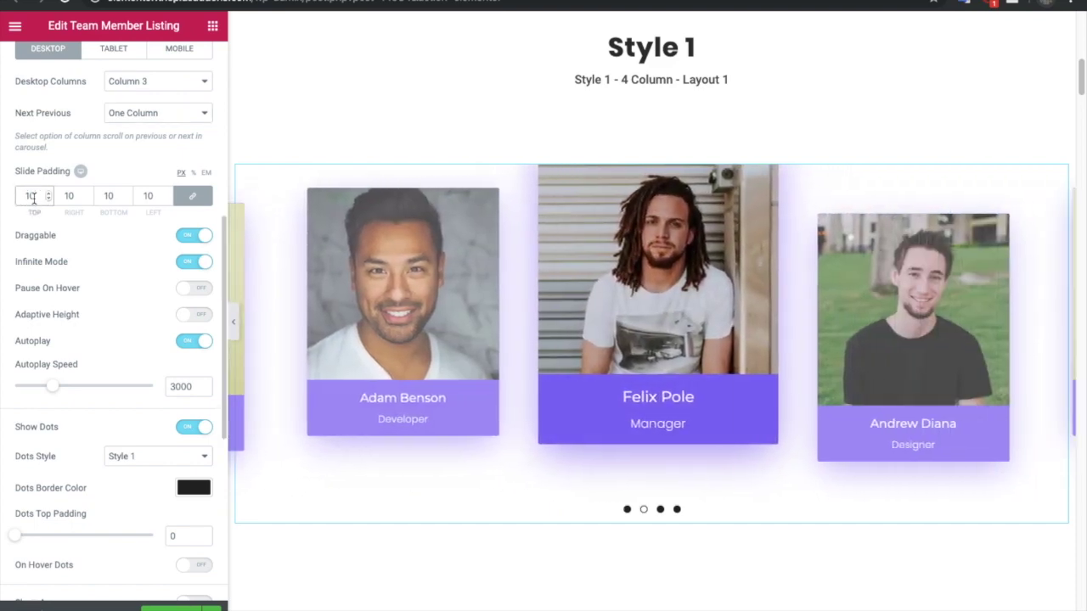
key("BackSpace")
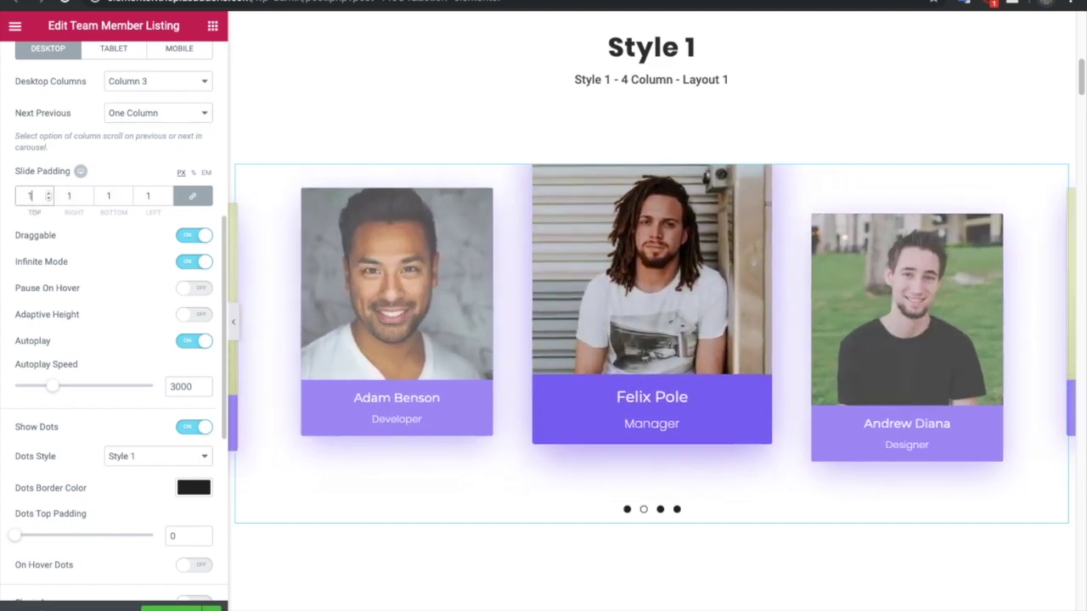
type("0")
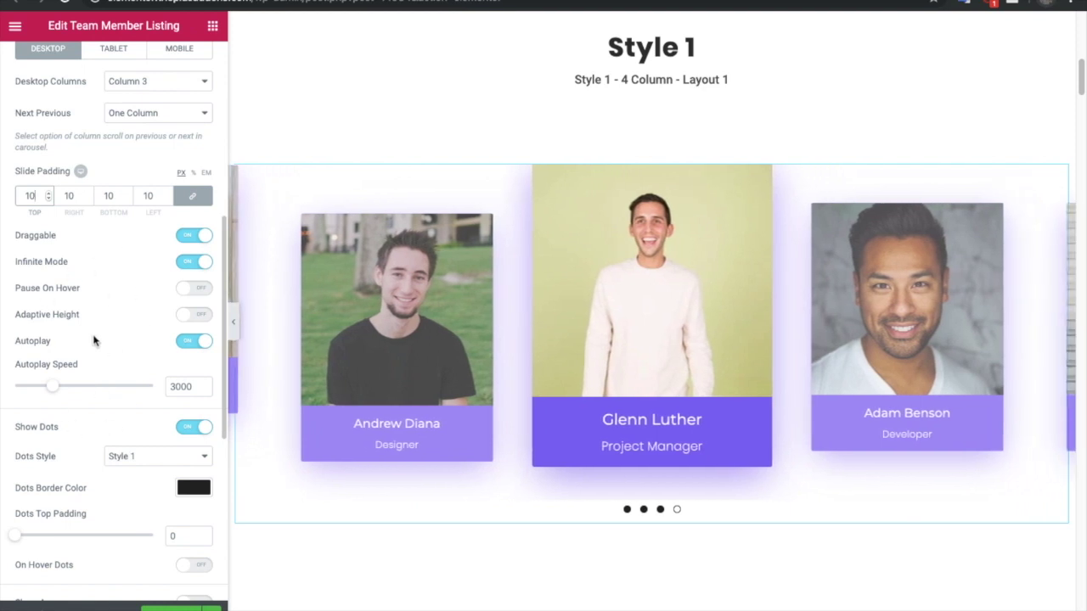
scroll(97, 340, "down", 1)
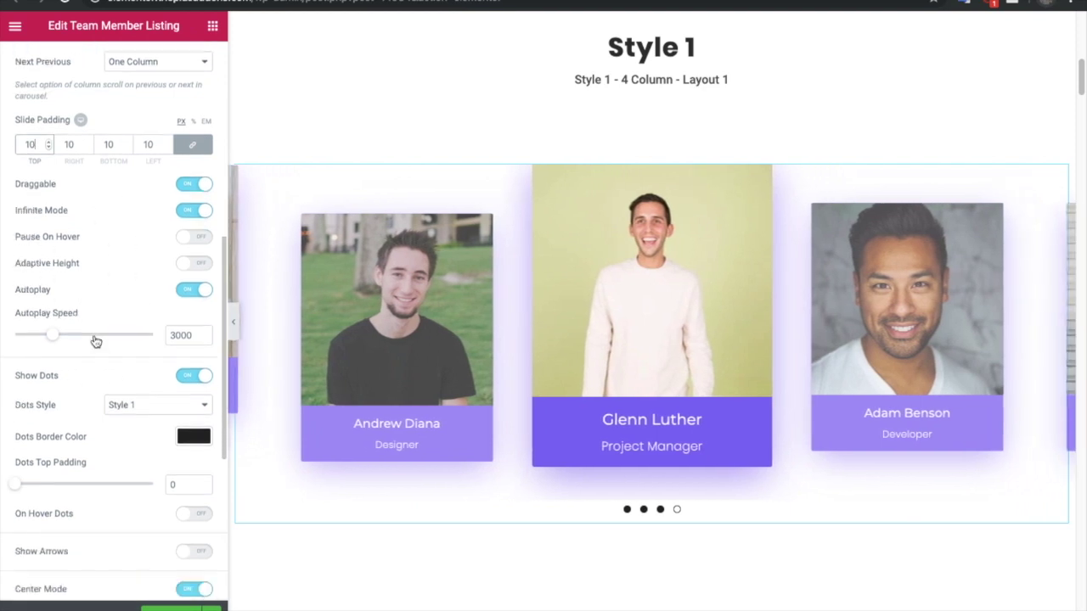
scroll(129, 343, "down", 1)
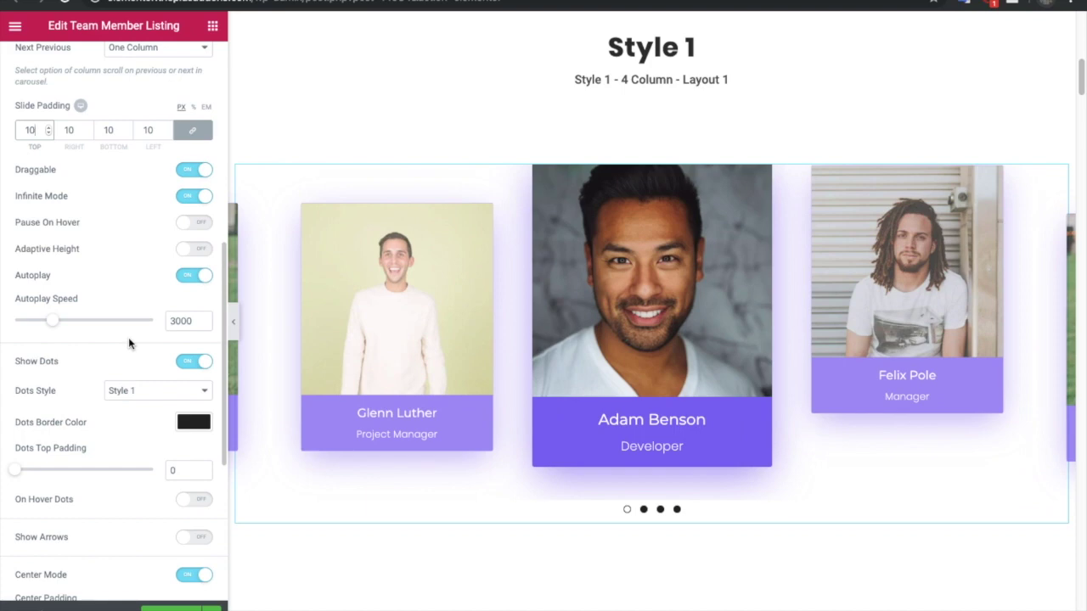
scroll(128, 343, "down", 3)
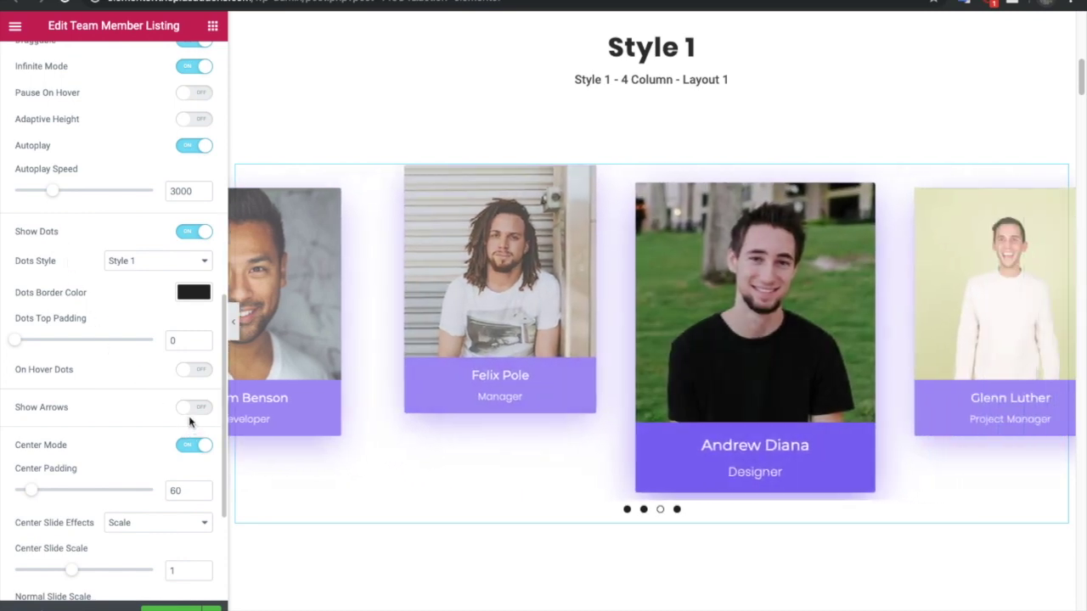
left_click(190, 411)
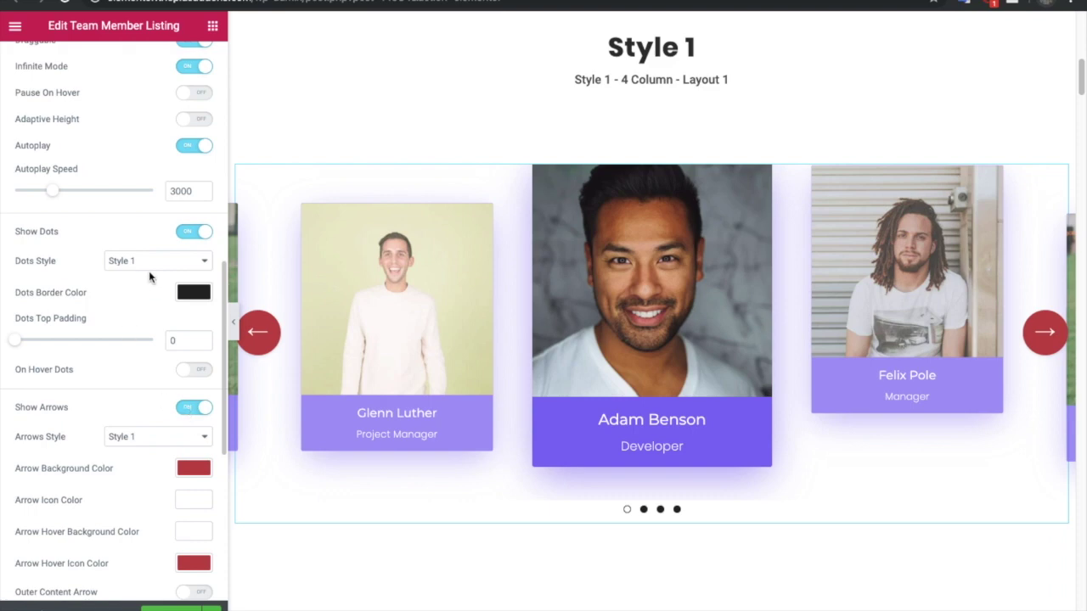
- Keep both the dots style and the arrows style at Style 1
left_click(149, 263)
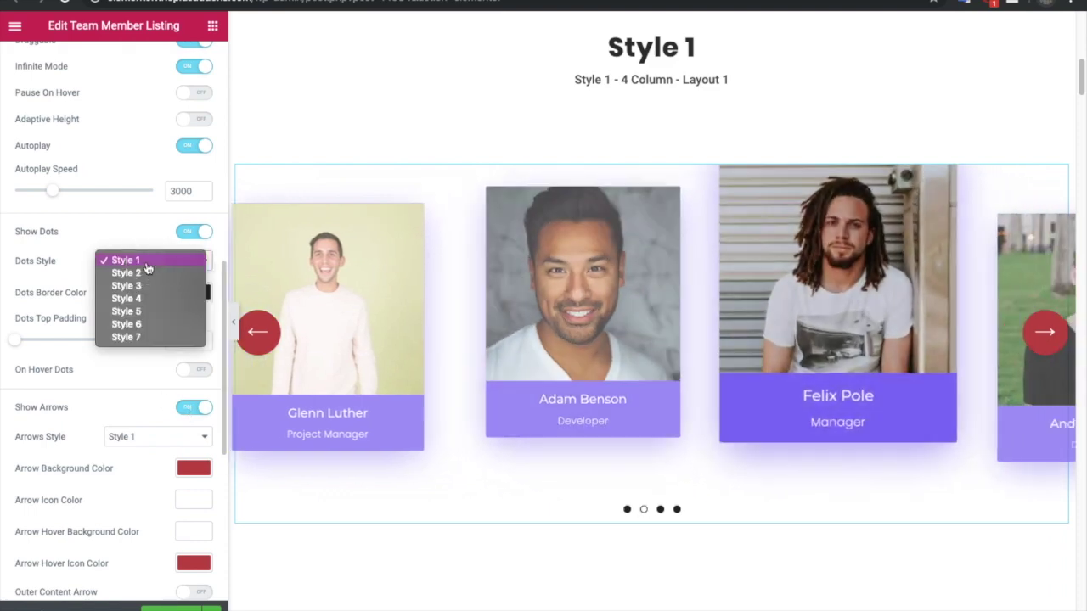
left_click(126, 261)
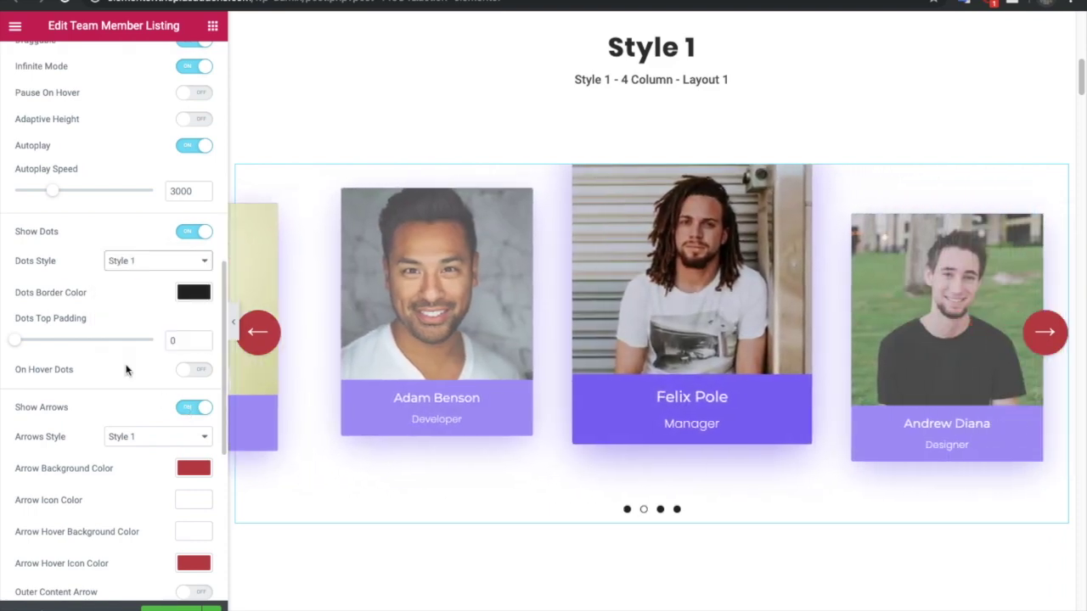
left_click(121, 436)
left_click(122, 437)
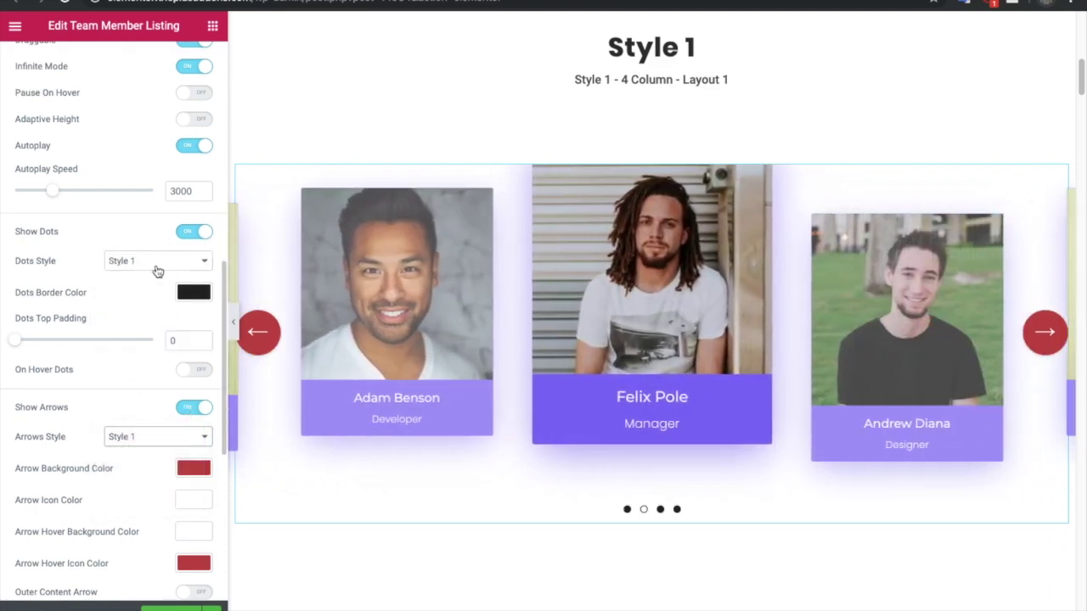
- Keep the dots border colour black and drag the dots' top padding to 0
left_click(182, 297)
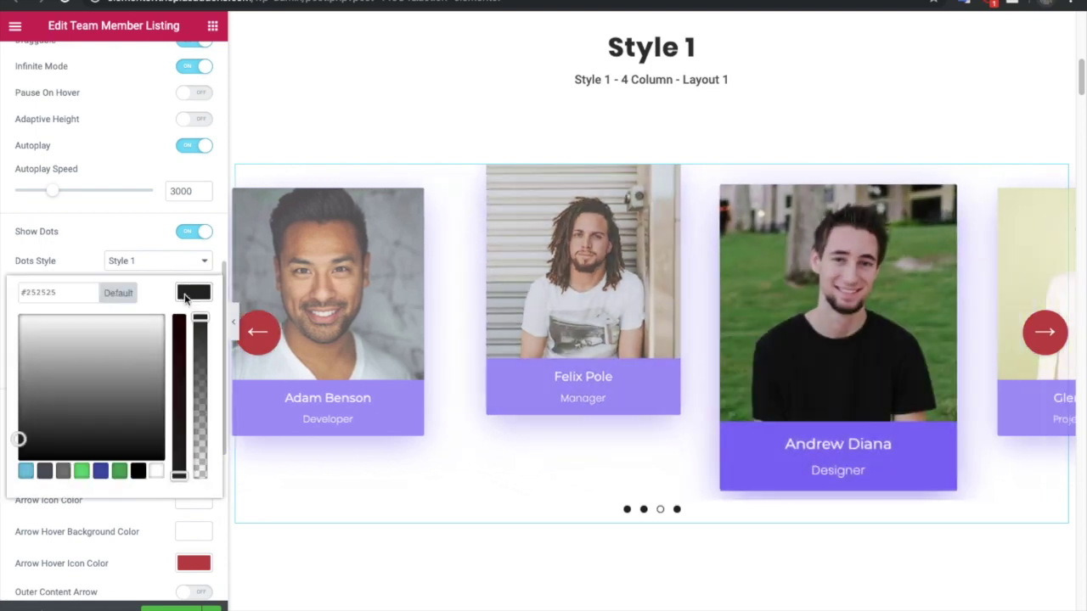
left_click(183, 297)
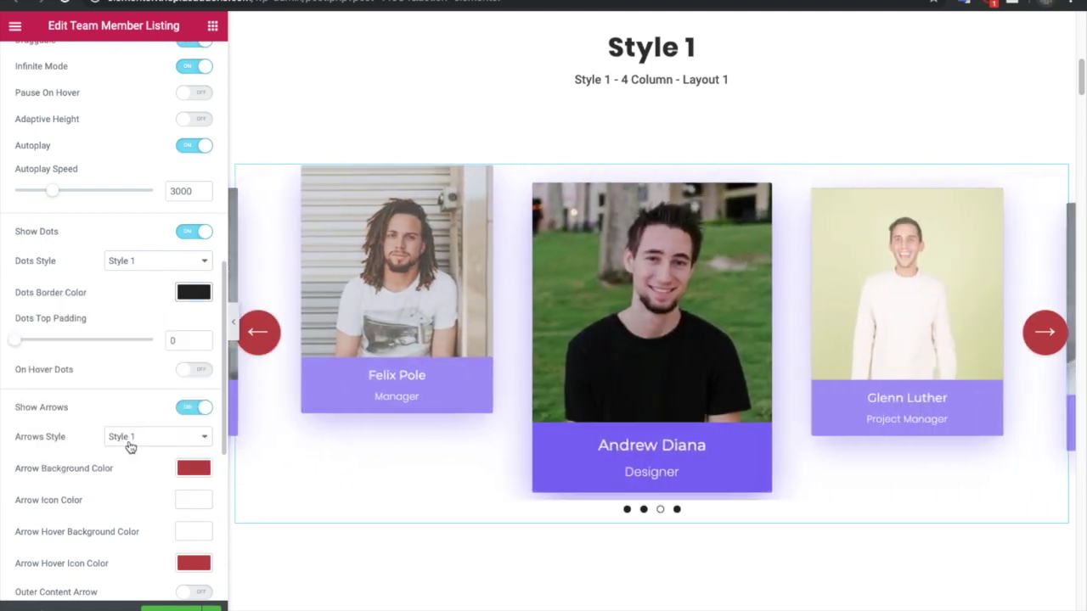
scroll(107, 398, "down", 2)
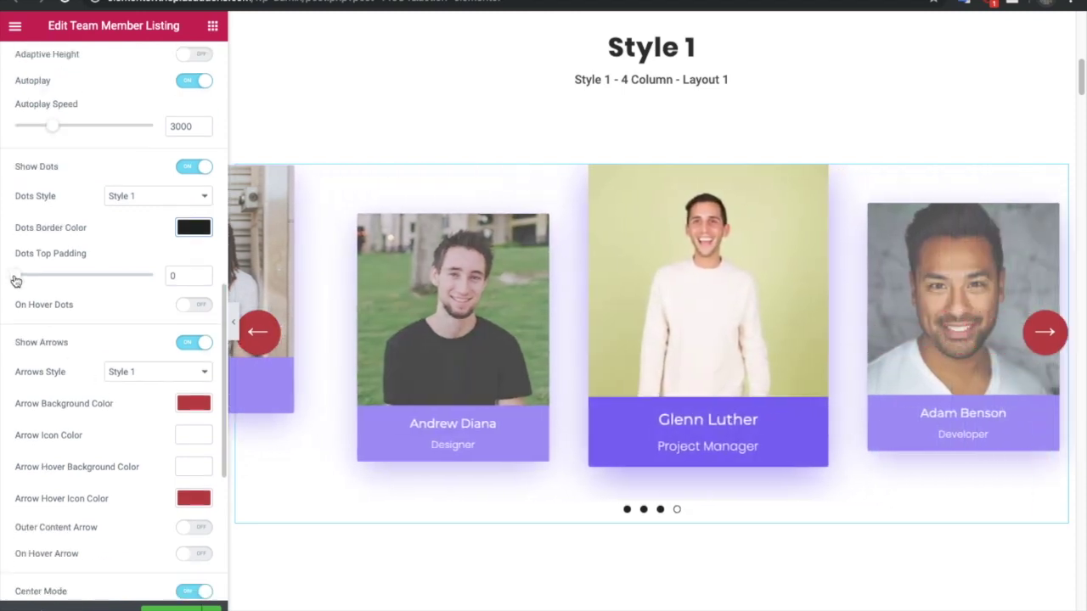
mouse_move(16, 276)
left_mouse_down()
mouse_move(50, 283)
mouse_move(12, 276)
left_mouse_up()
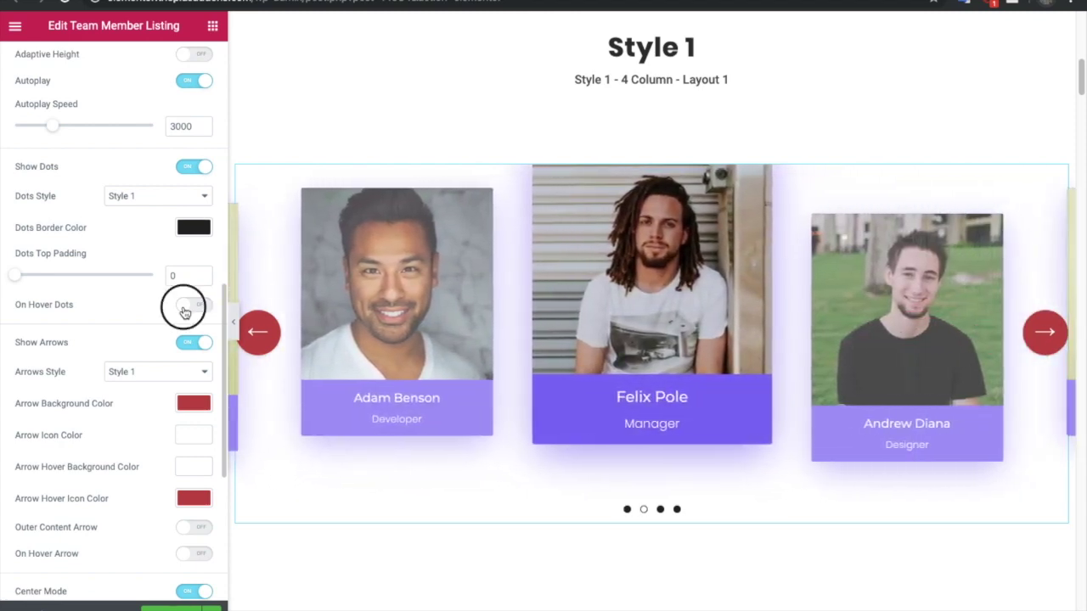
- Try showing the carousel dots only on hover, then show them at all times again
left_click(193, 304)
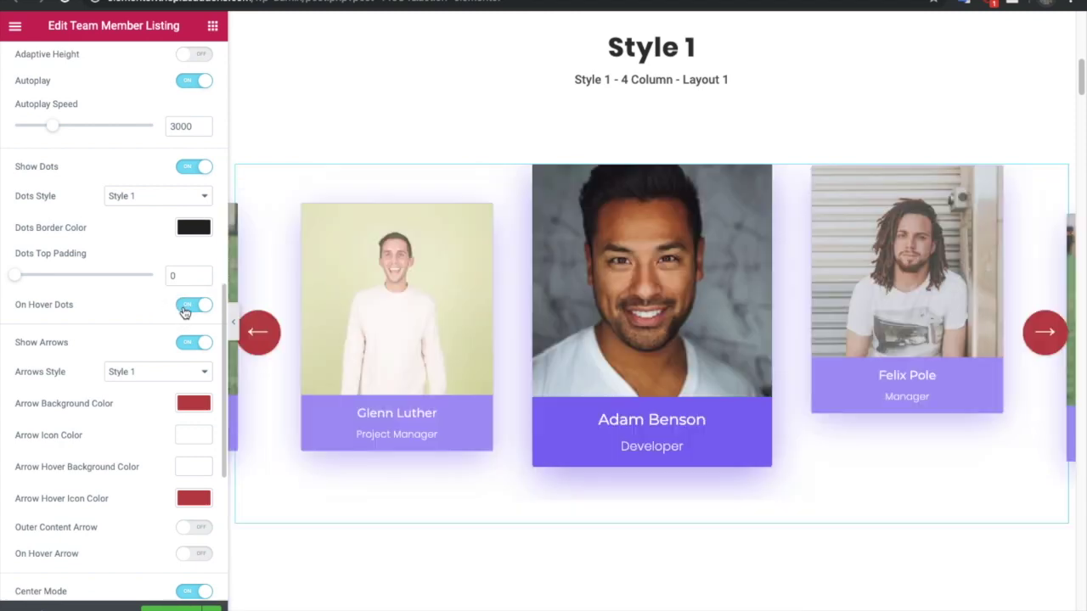
mouse_move(646, 373)
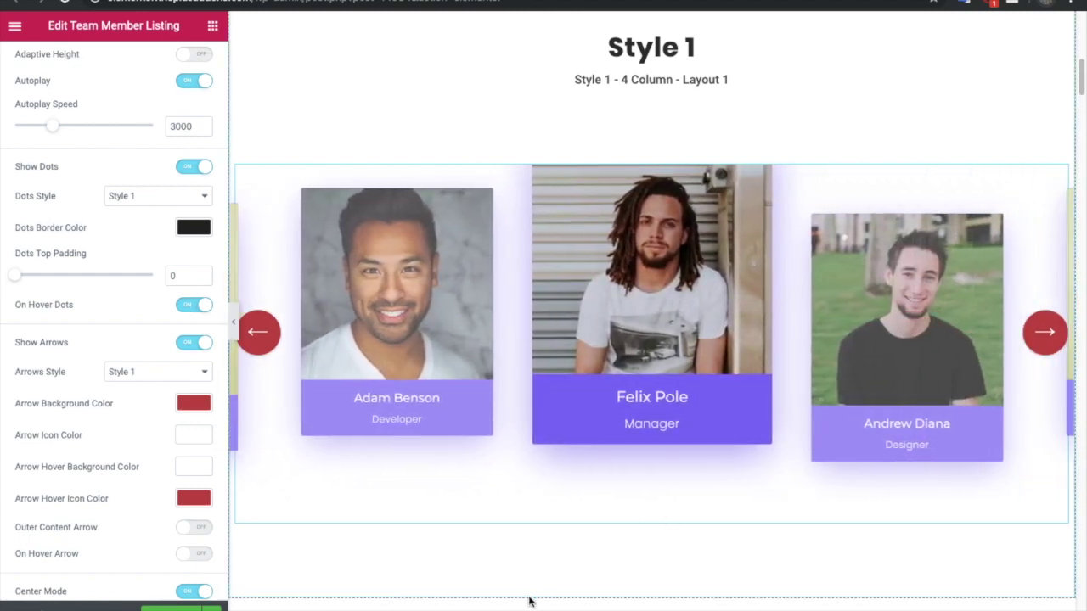
left_click(185, 304)
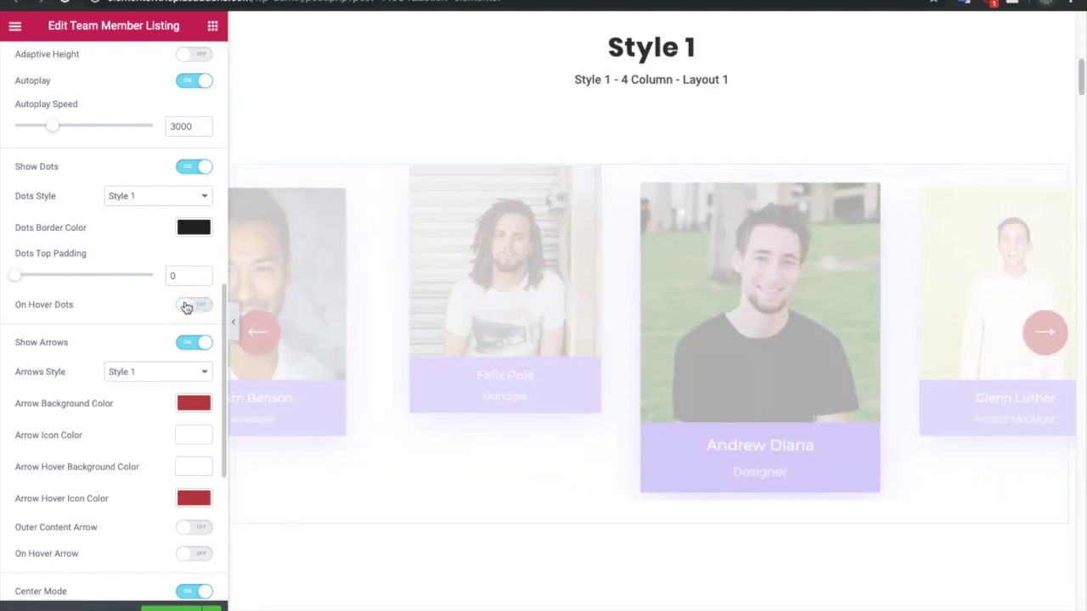
scroll(153, 357, "down", 1)
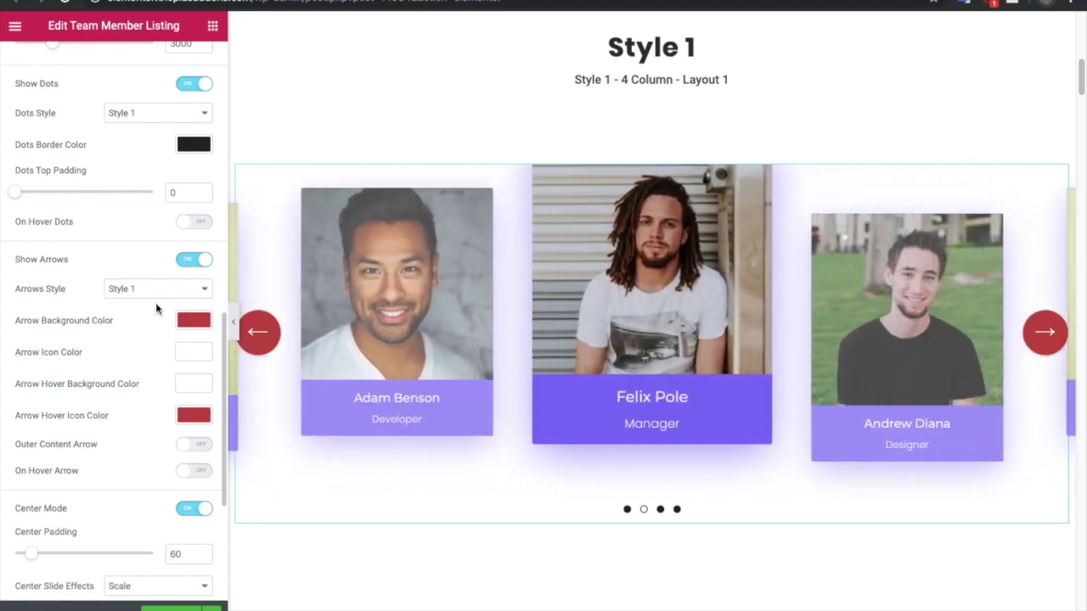
- Keep the arrows at Style 1 and switch center mode off to compare
left_click(146, 288)
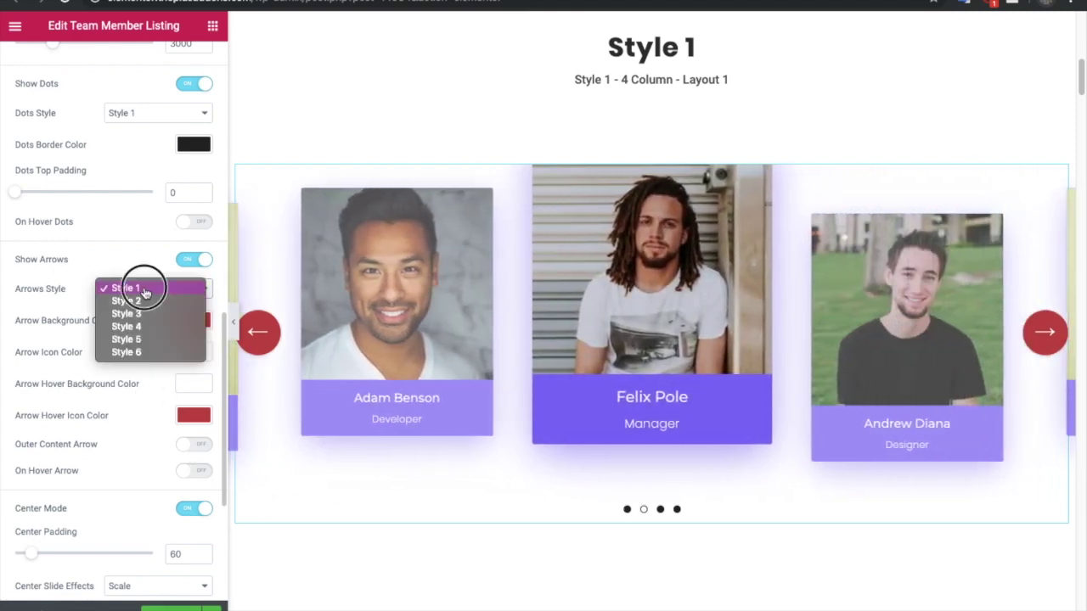
left_click(145, 288)
scroll(120, 411, "down", 1)
scroll(119, 411, "down", 3)
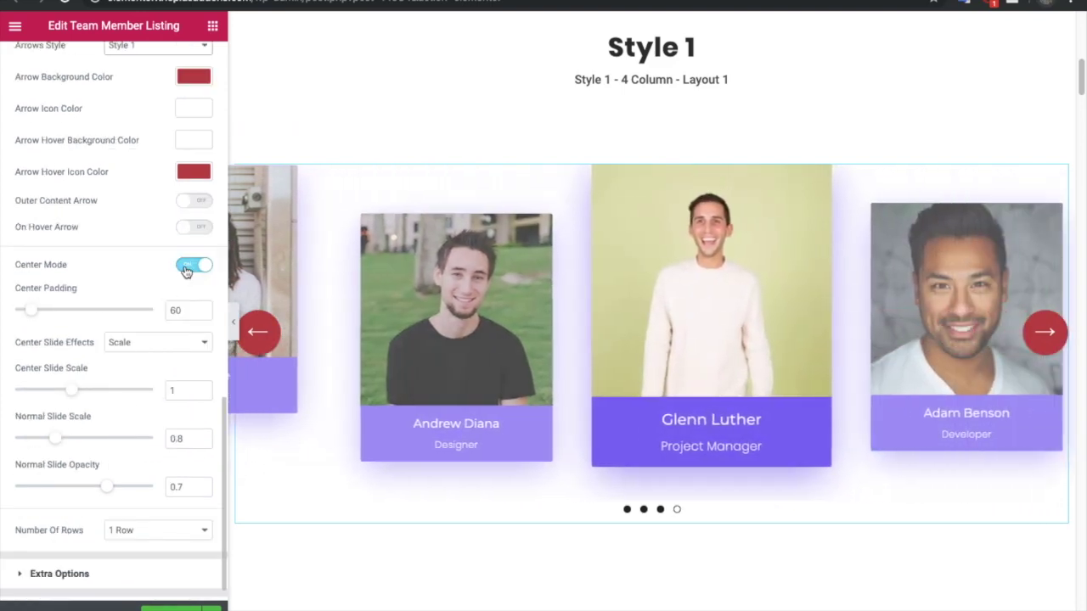
left_click(186, 270)
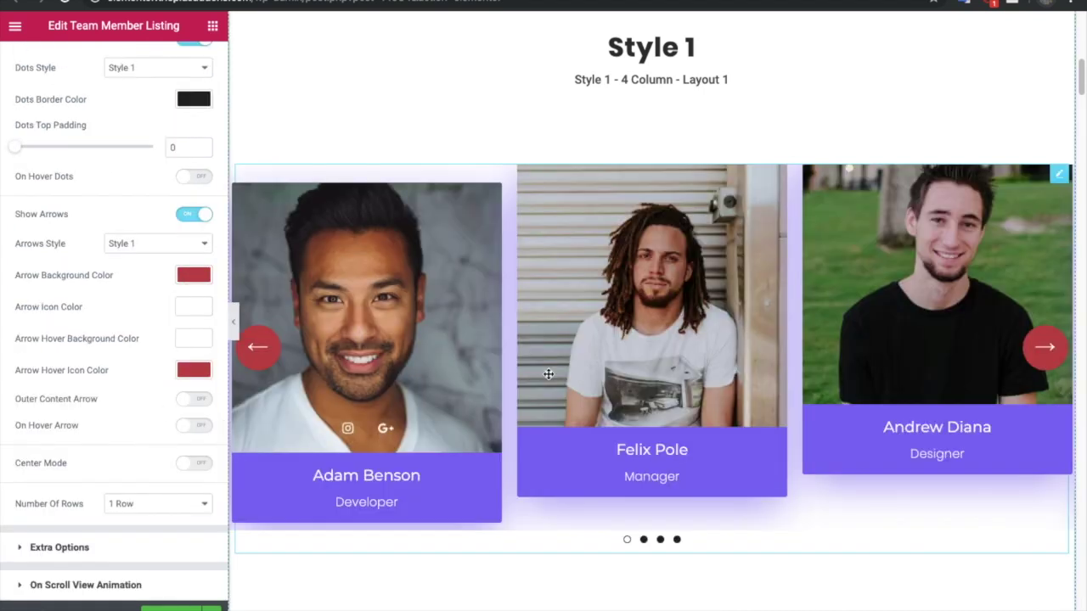
- Turn center mode back on and set the center padding to 106
scroll(386, 445, "down", 2)
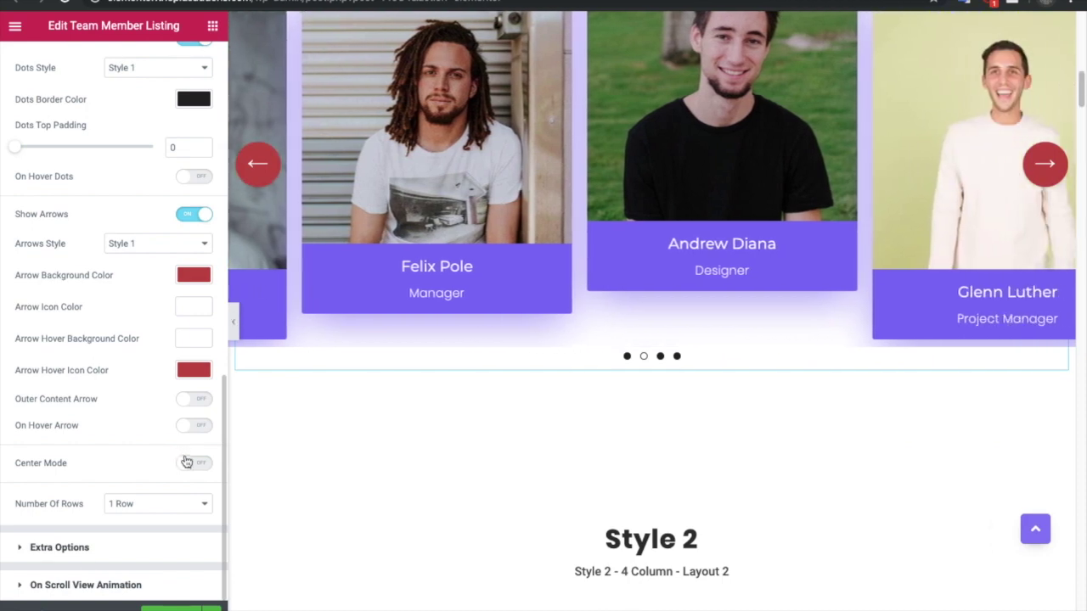
left_click(188, 463)
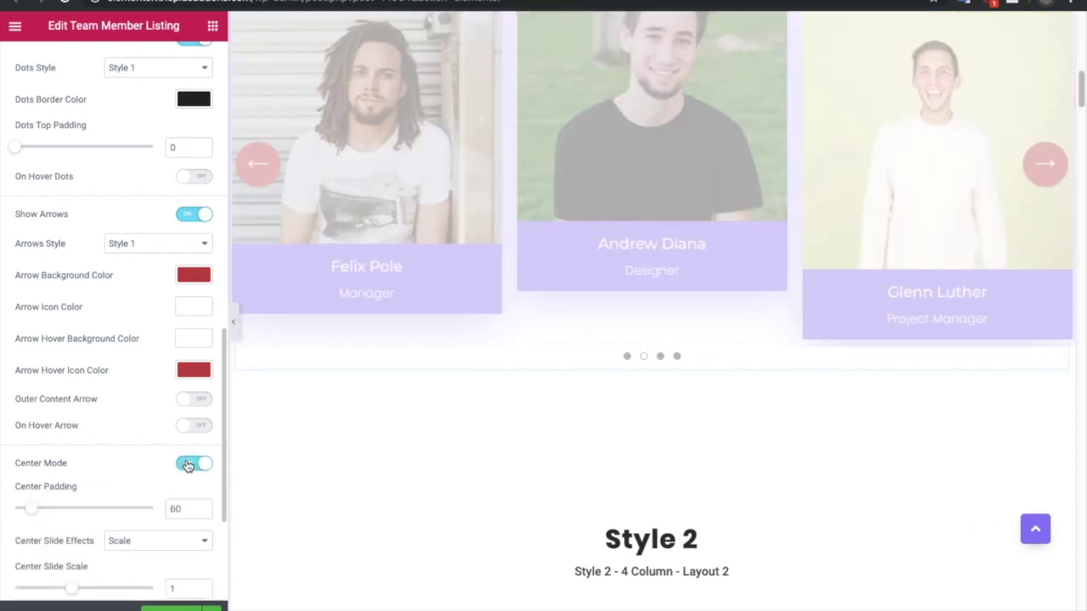
scroll(514, 294, "up", 3)
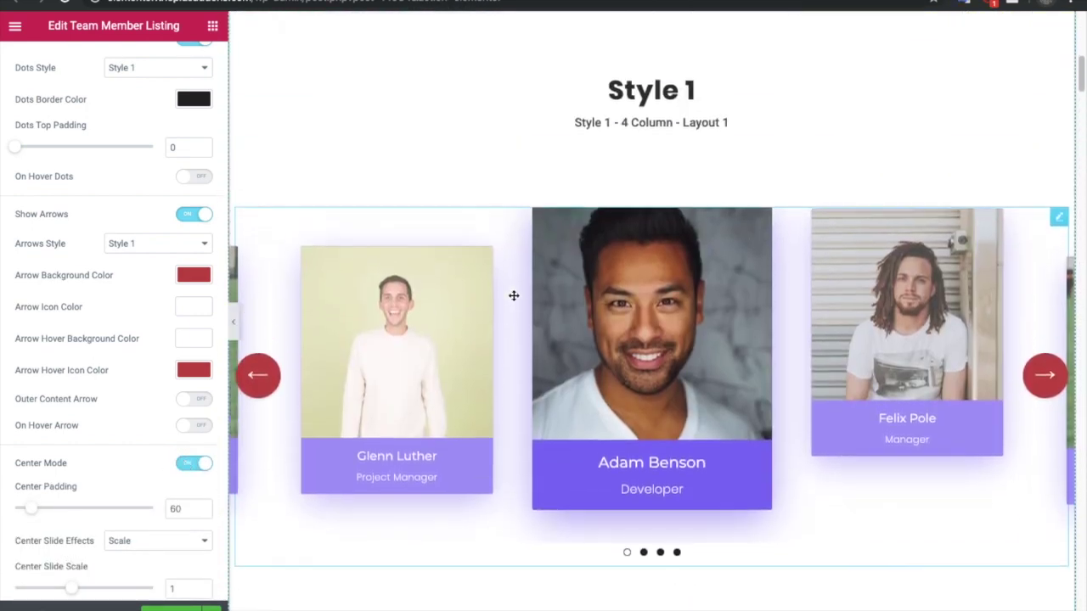
scroll(88, 430, "down", 1)
scroll(60, 441, "down", 1)
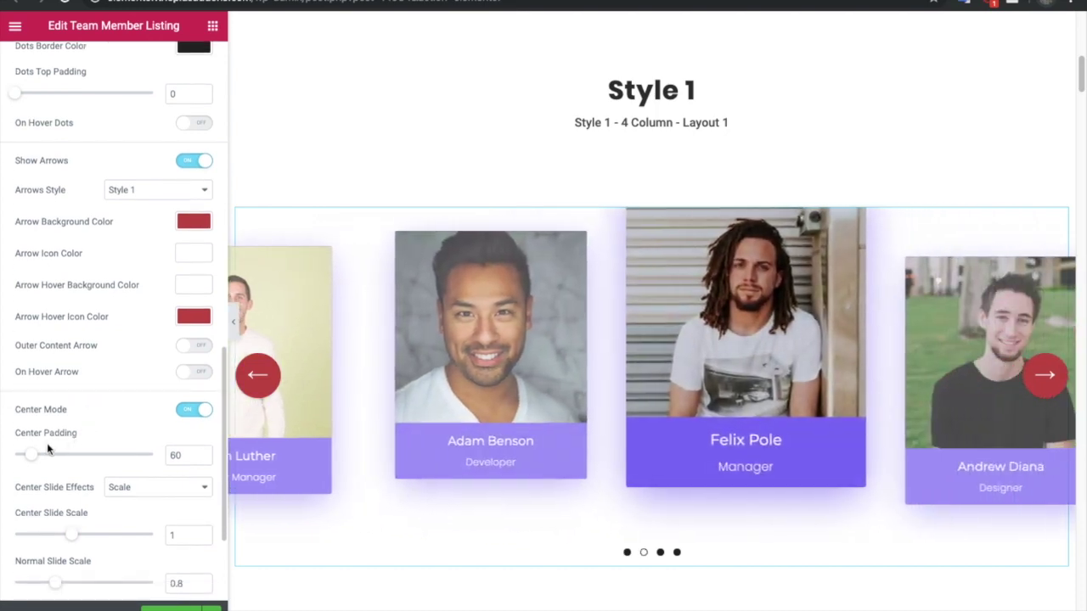
left_click_drag(32, 460, 56, 459)
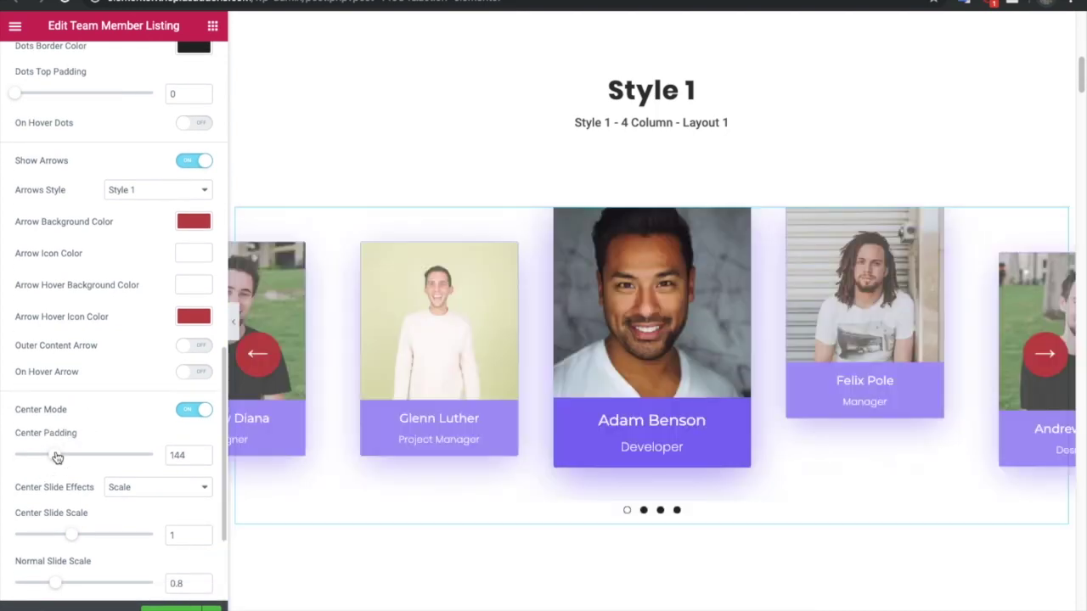
left_click_drag(56, 459, 45, 456)
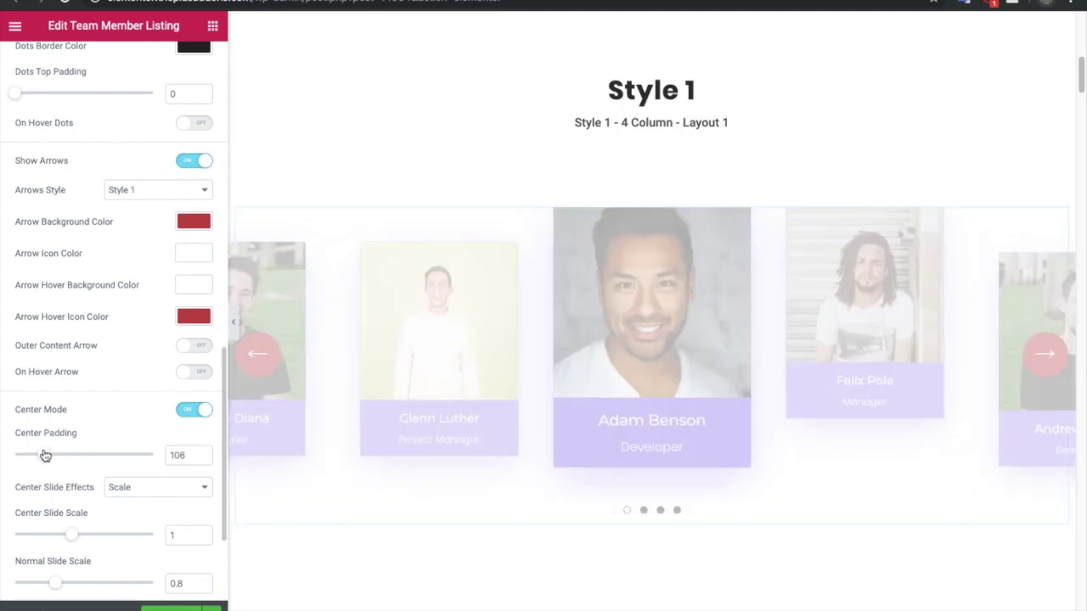
- Try removing the center slide effect, then restore Scale
scroll(116, 453, "down", 1)
left_click(120, 456)
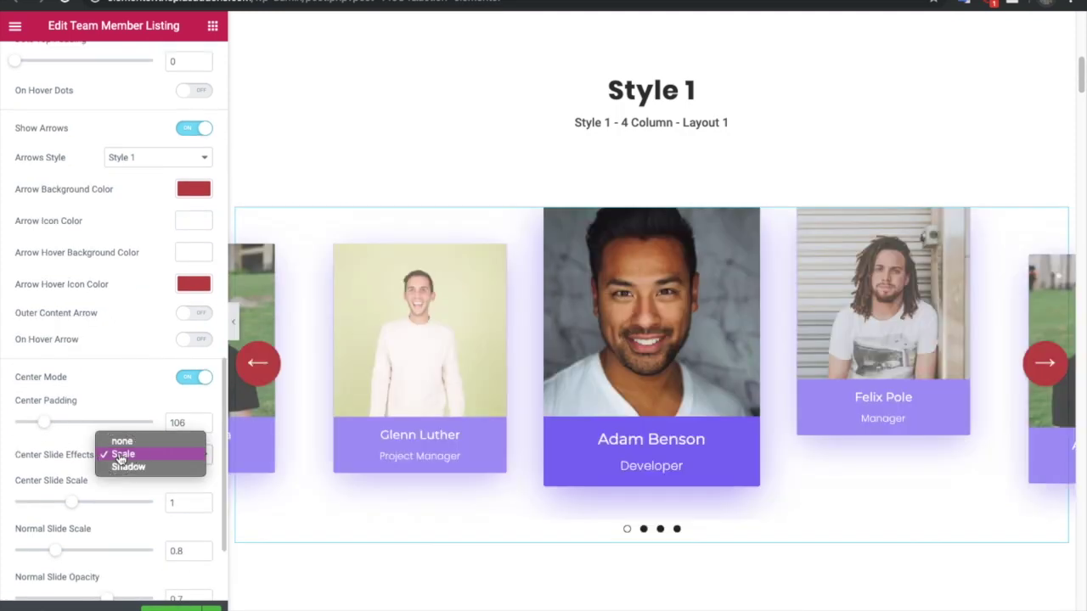
left_click(119, 440)
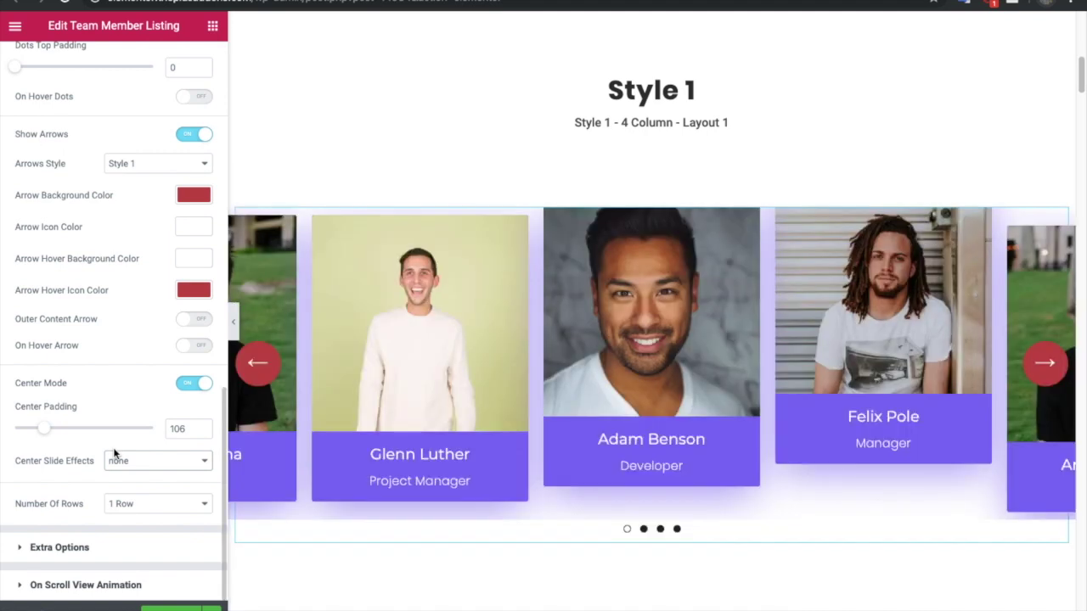
left_click(116, 456)
left_click(122, 476)
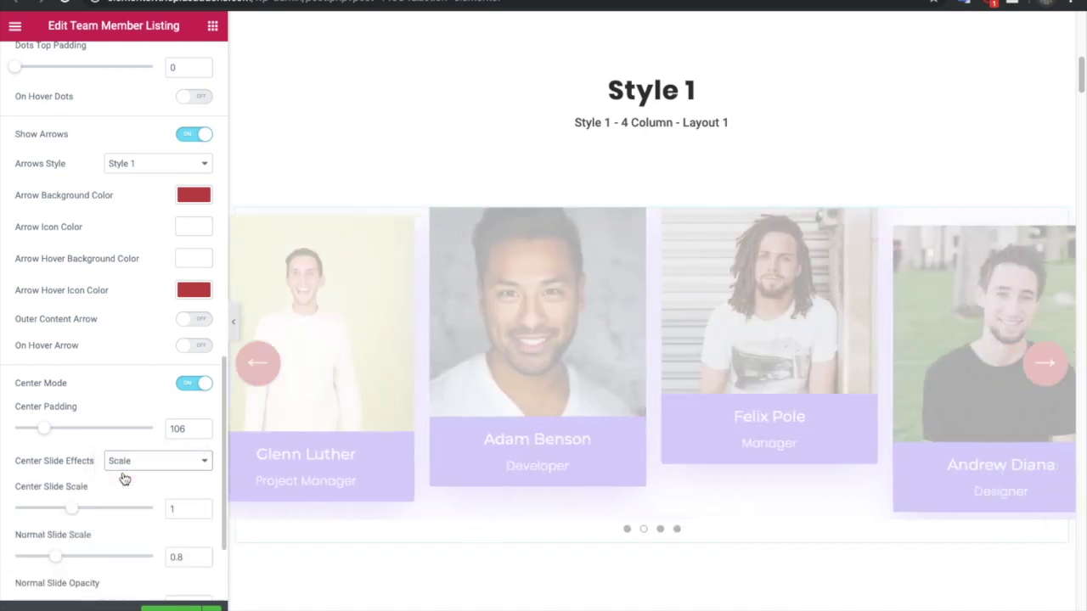
- Try the Shadow center slide effect, then set the effect to none
scroll(123, 478, "down", 2)
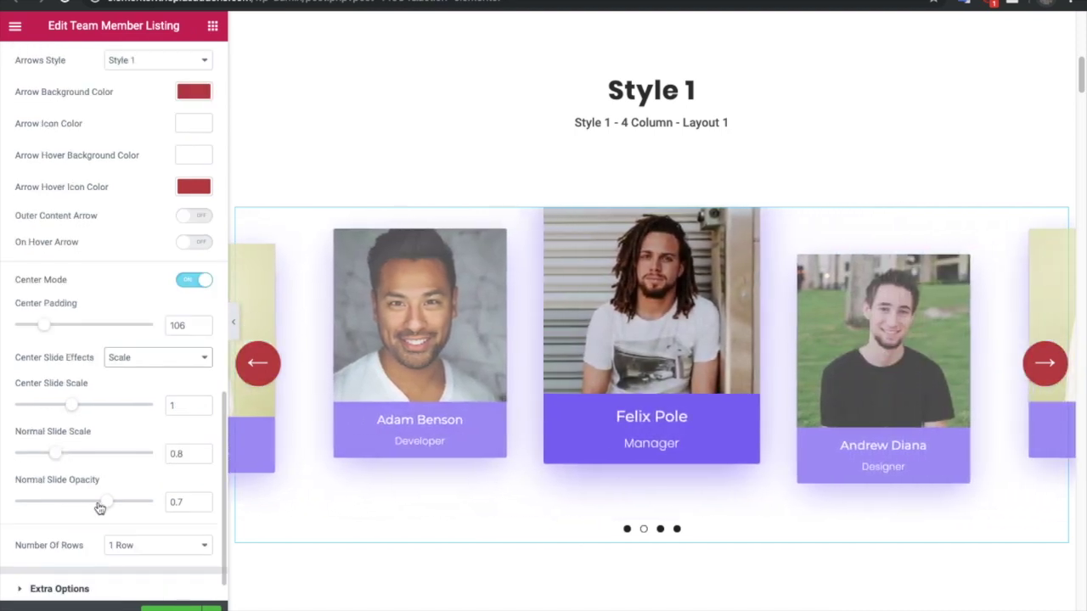
scroll(115, 491, "down", 1)
left_click(143, 316)
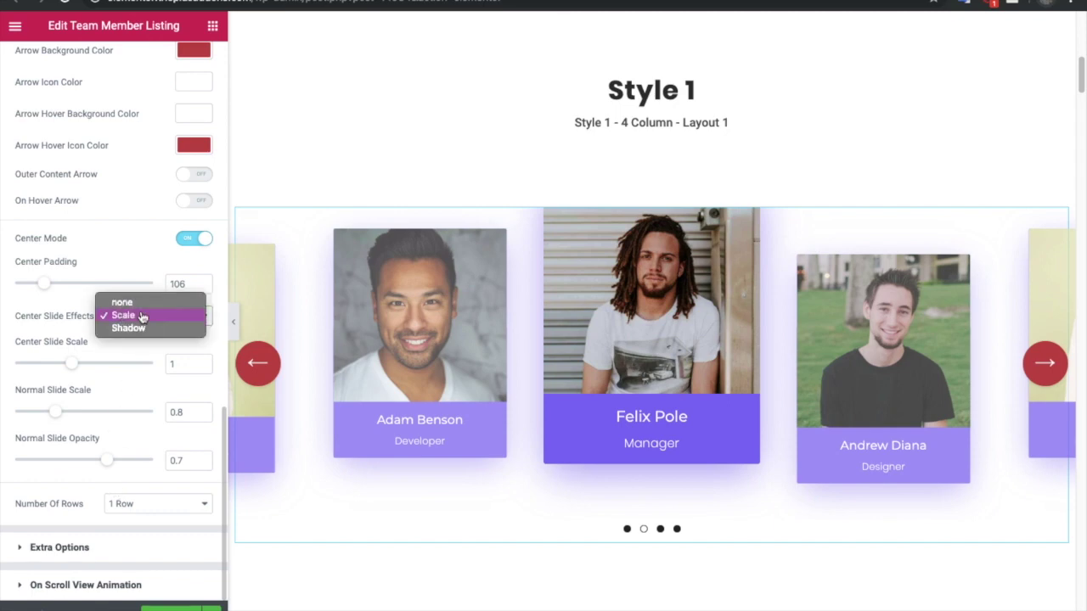
left_click(139, 329)
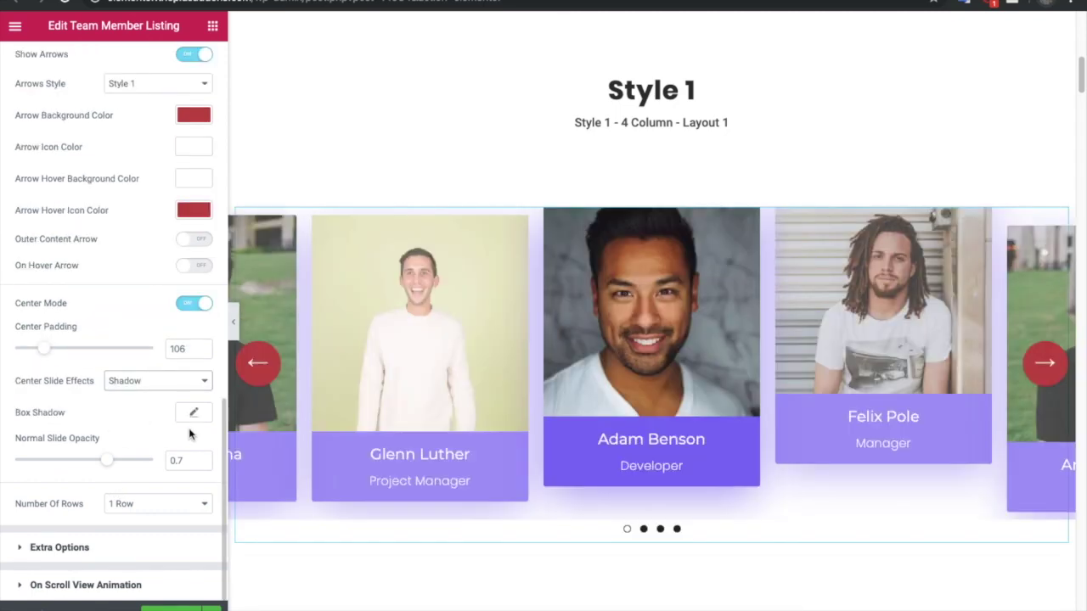
left_click(151, 380)
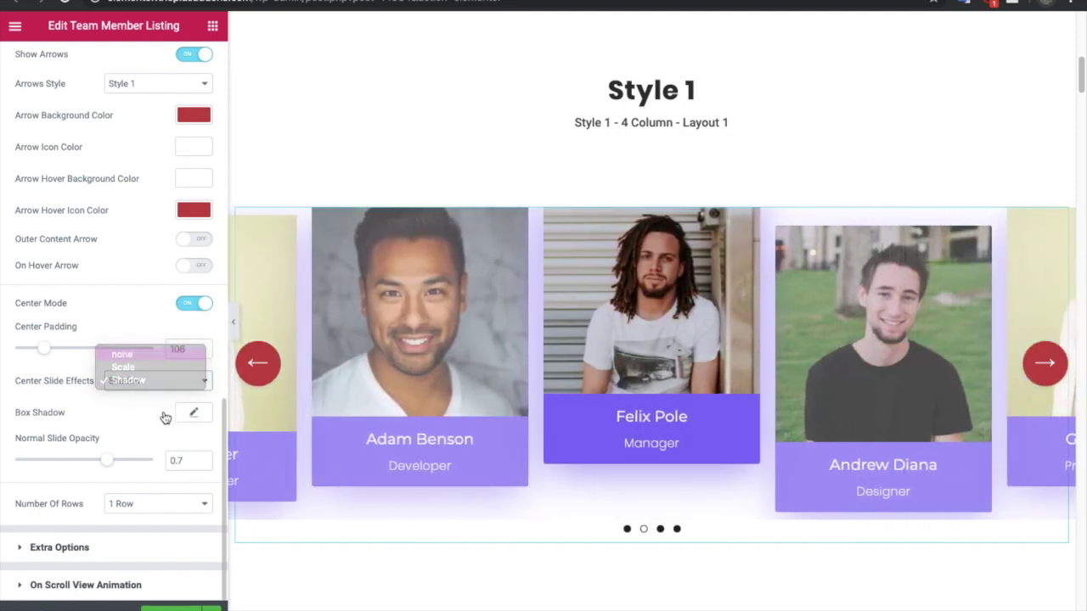
left_click(123, 354)
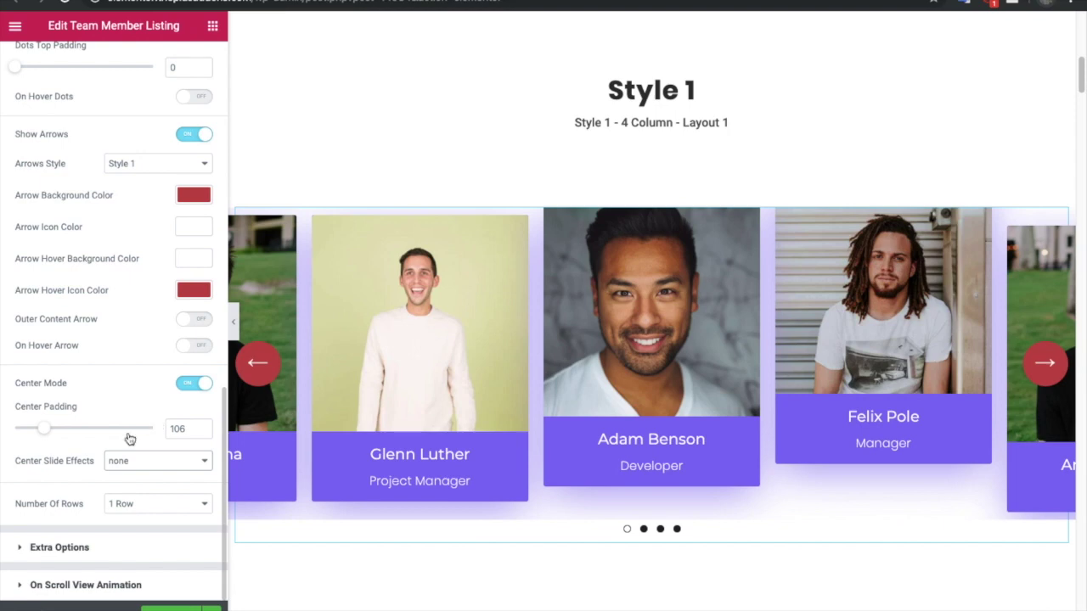
left_click(124, 504)
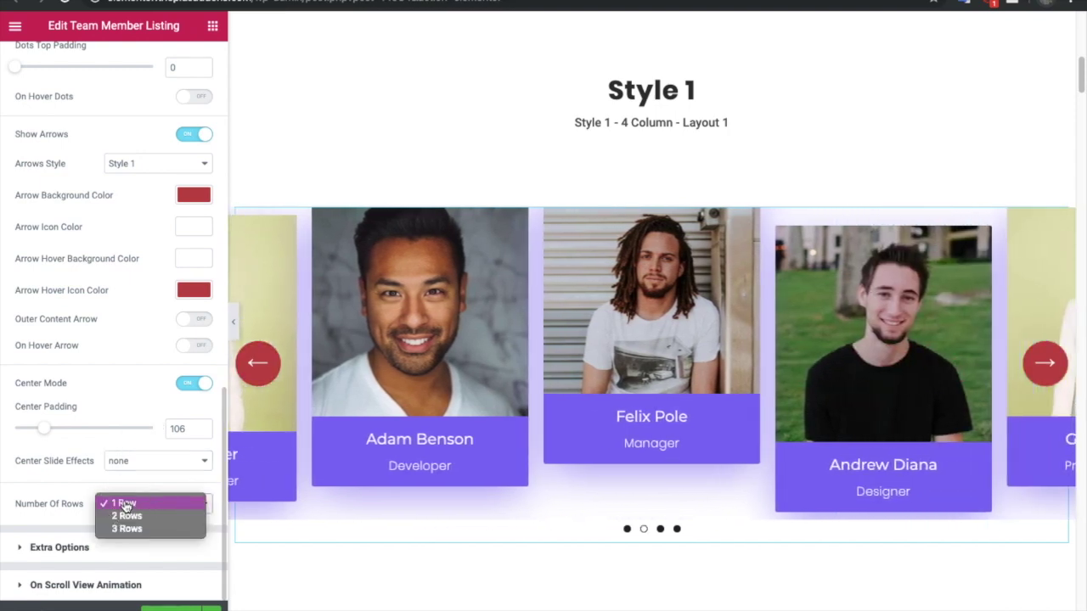
- Keep the carousel at 1 row and return to the Content Layout settings
left_click(125, 503)
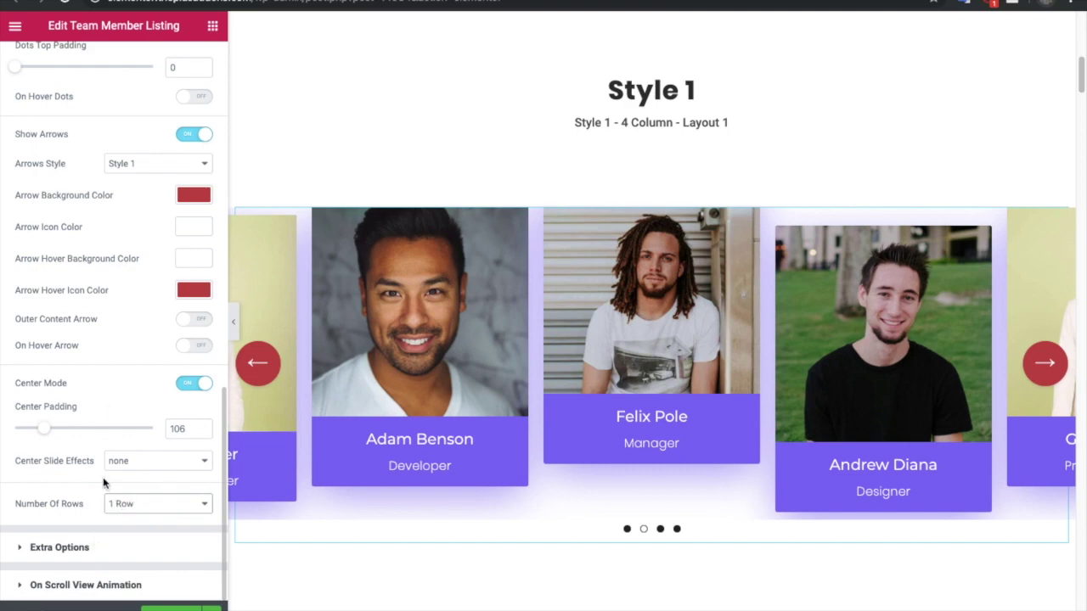
scroll(76, 556, "up", 15)
left_click(48, 80)
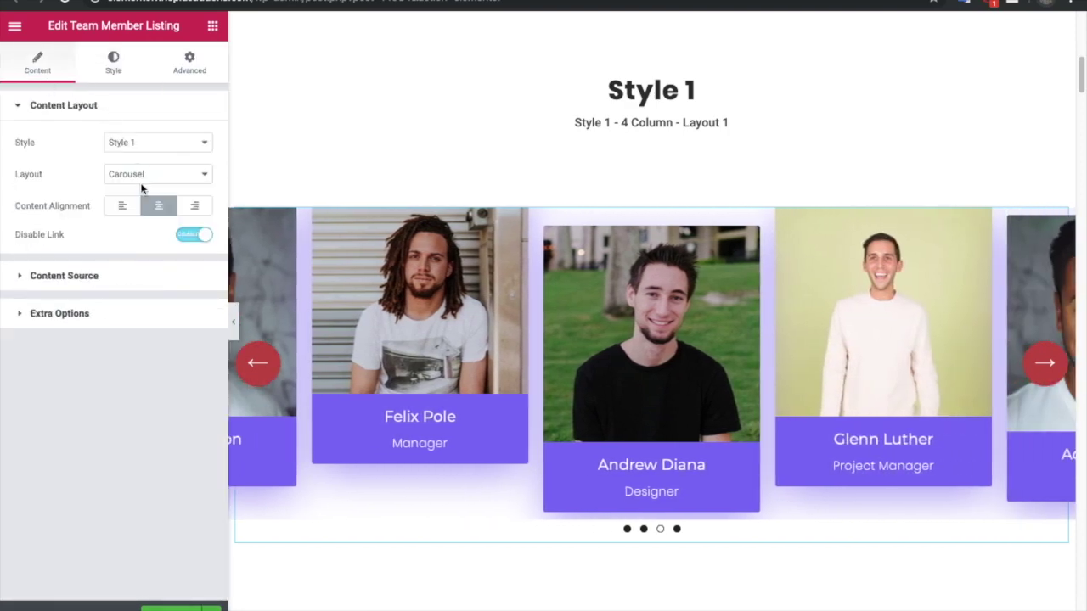
- Scroll the preview down through the page and back up to the top
scroll(619, 311, "down", 15)
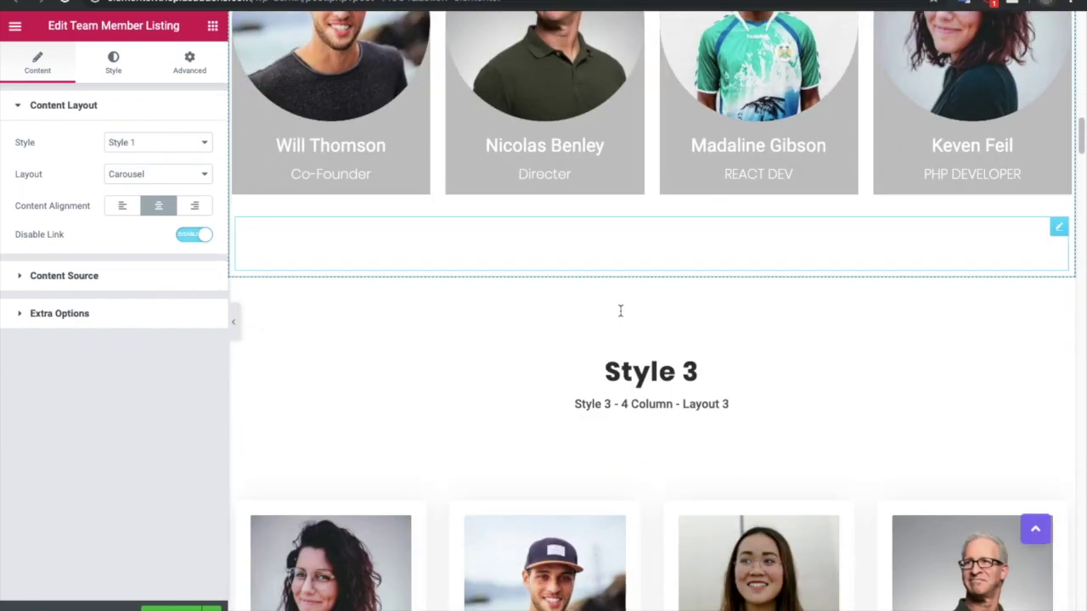
scroll(620, 314, "down", 15)
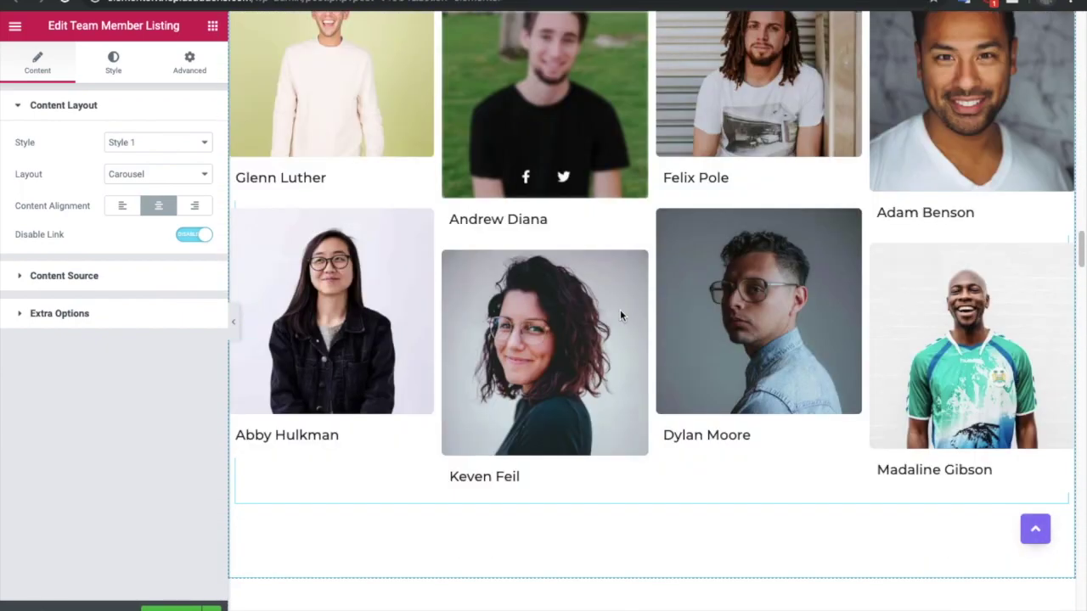
scroll(620, 311, "down", 12)
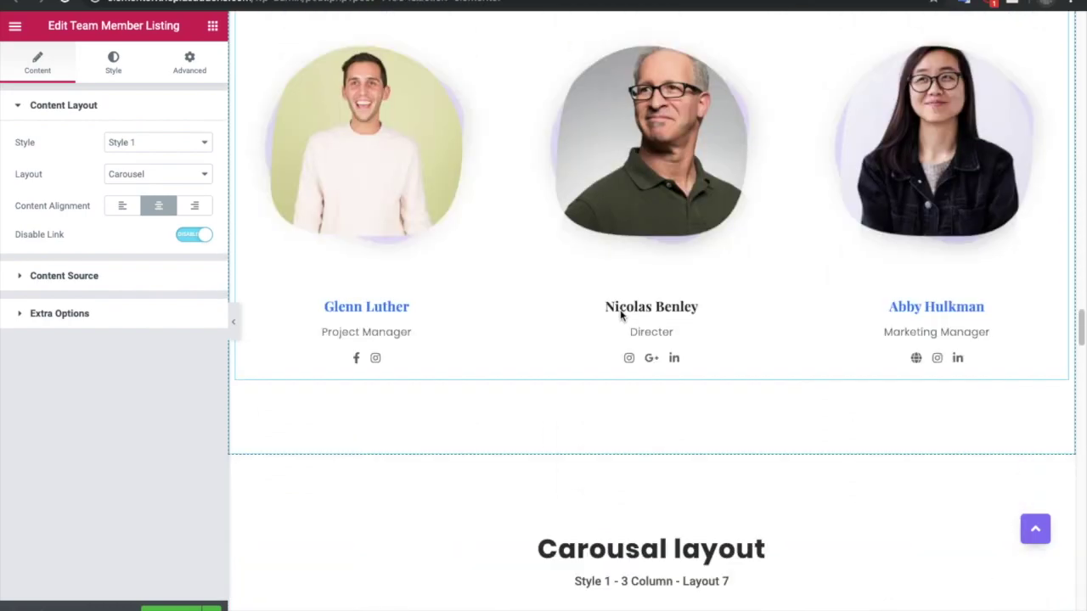
scroll(620, 314, "up", 15)
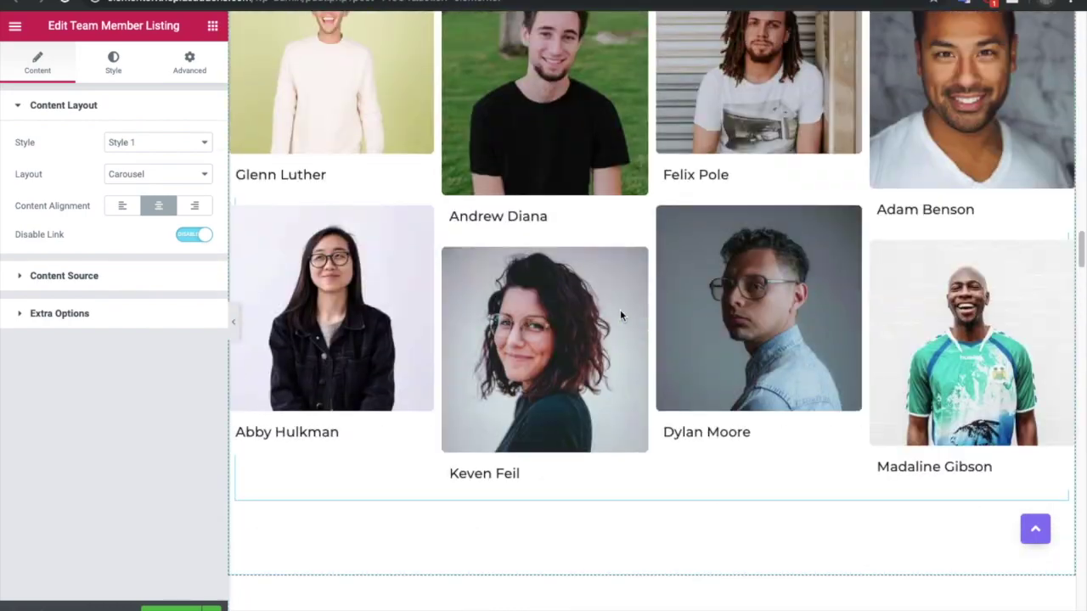
scroll(620, 311, "up", 15)
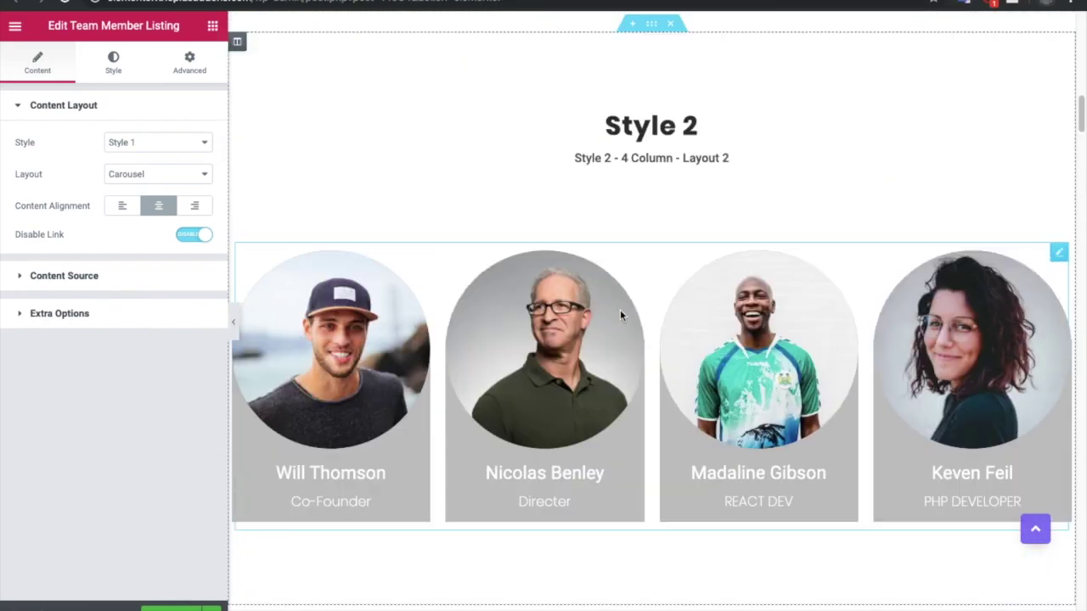
scroll(621, 312, "up", 15)
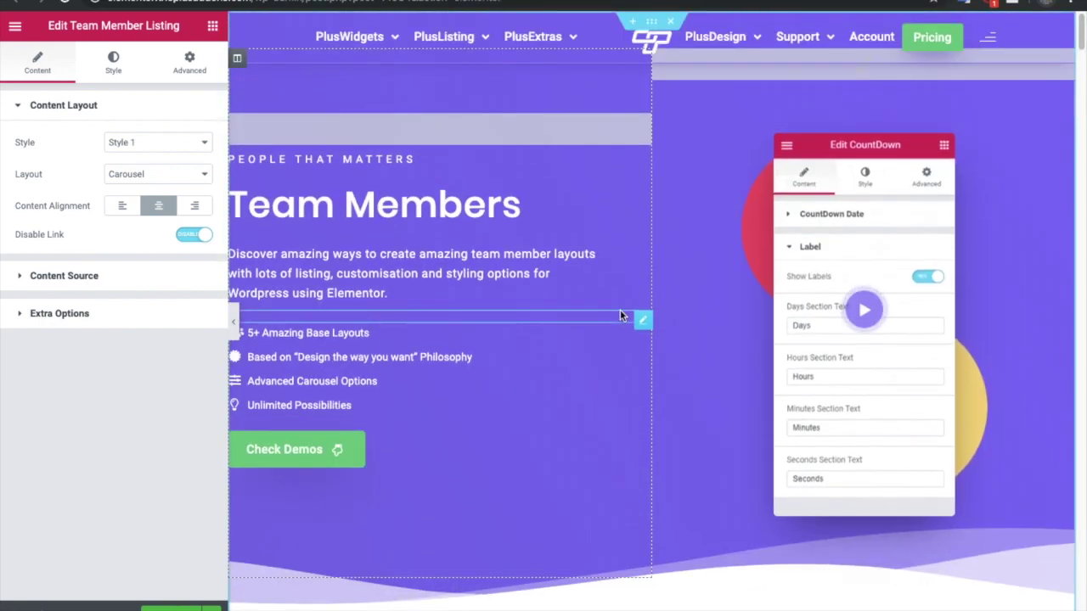